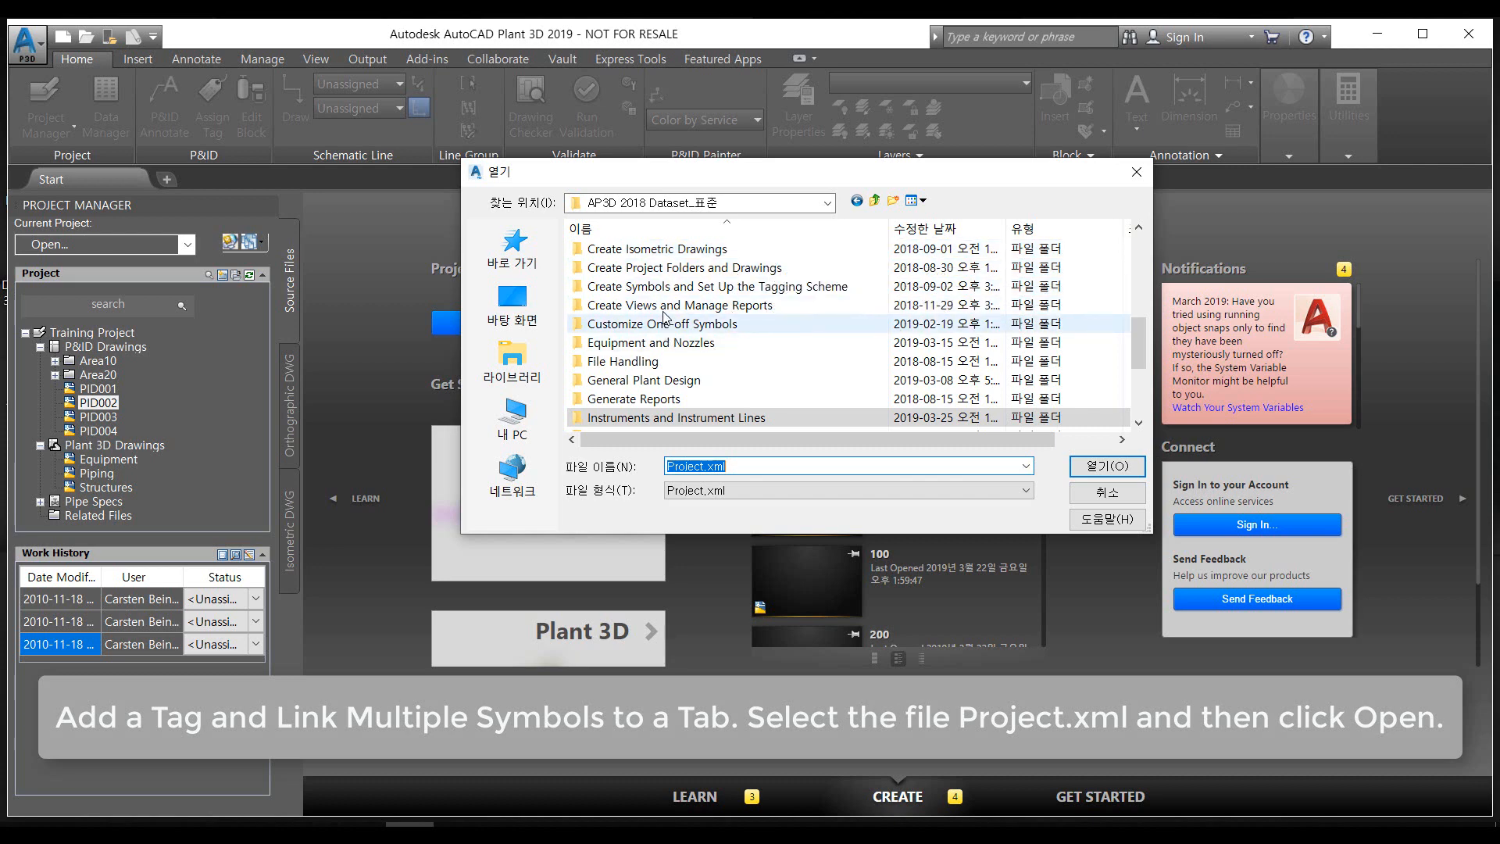
Open the project file Project.xml from the folder "Add a Tag and Link Multiple Symbols to a Tag"
scroll(655, 260, "up", 4)
left_click(654, 252)
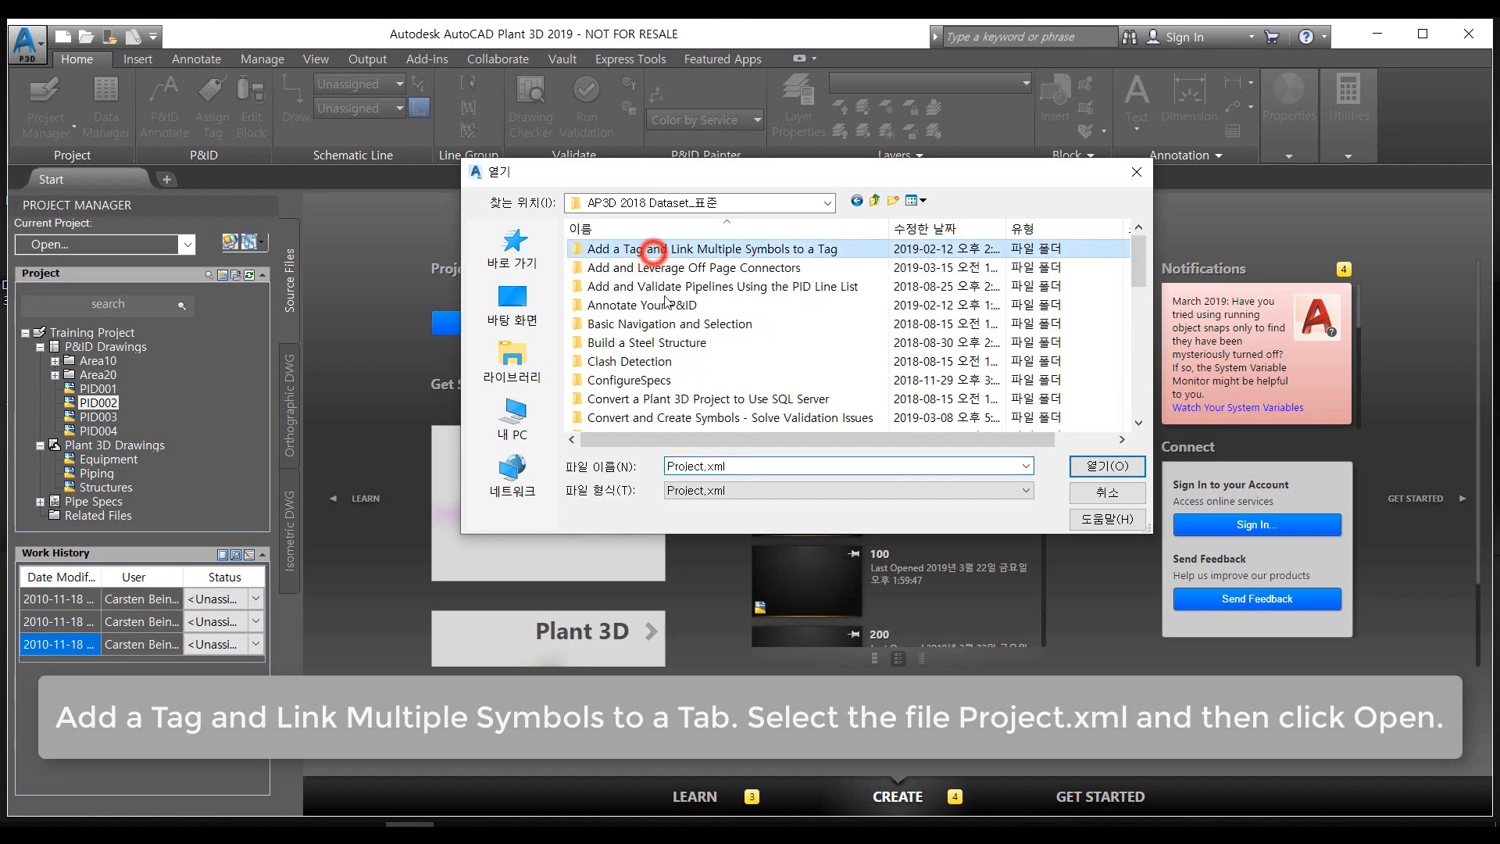
double_click(795, 250)
scroll(789, 253, "down", 1)
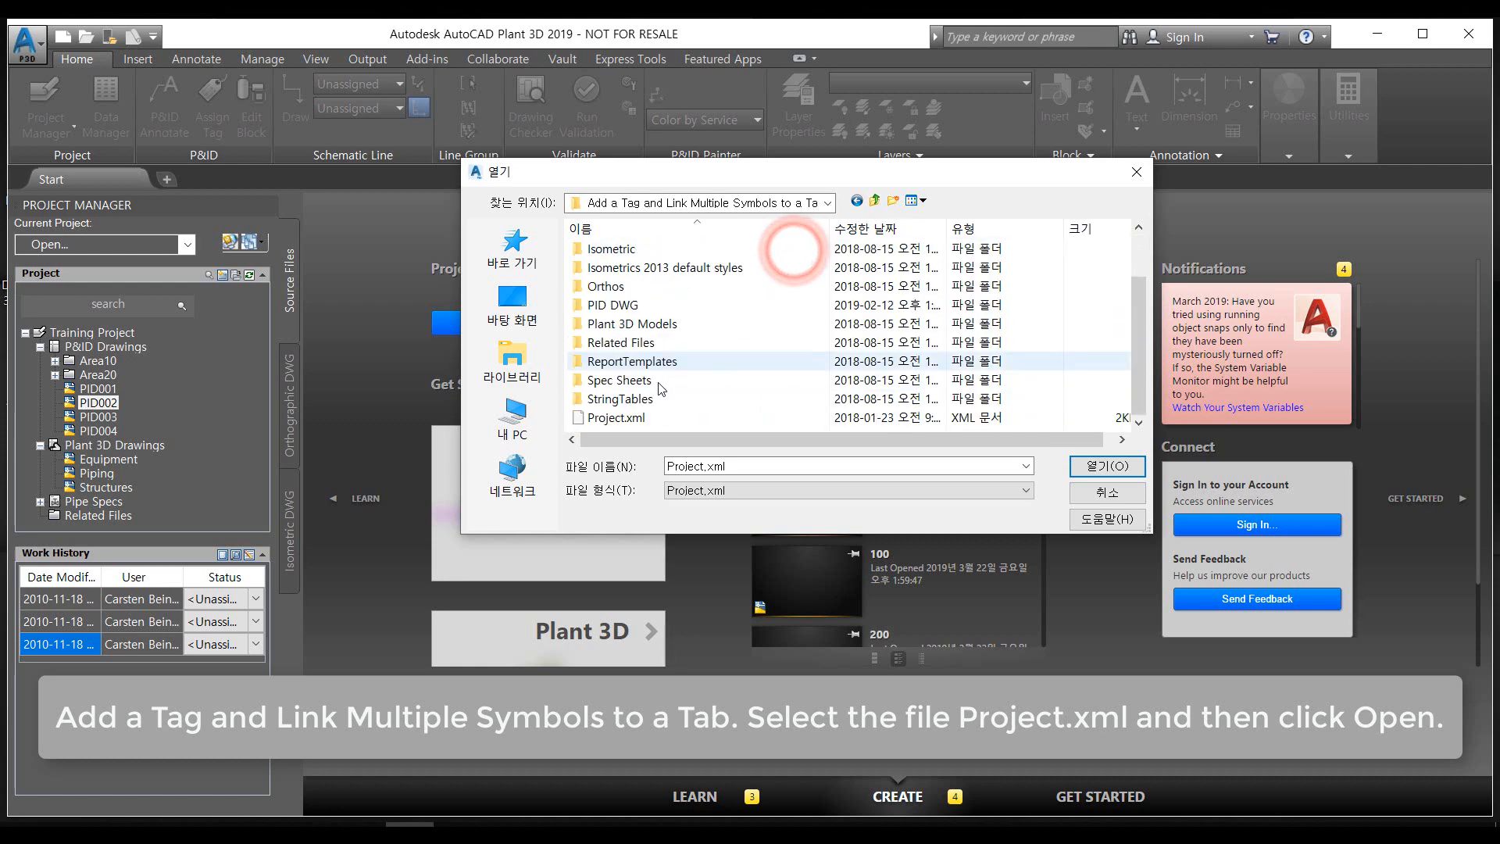
left_click(633, 422)
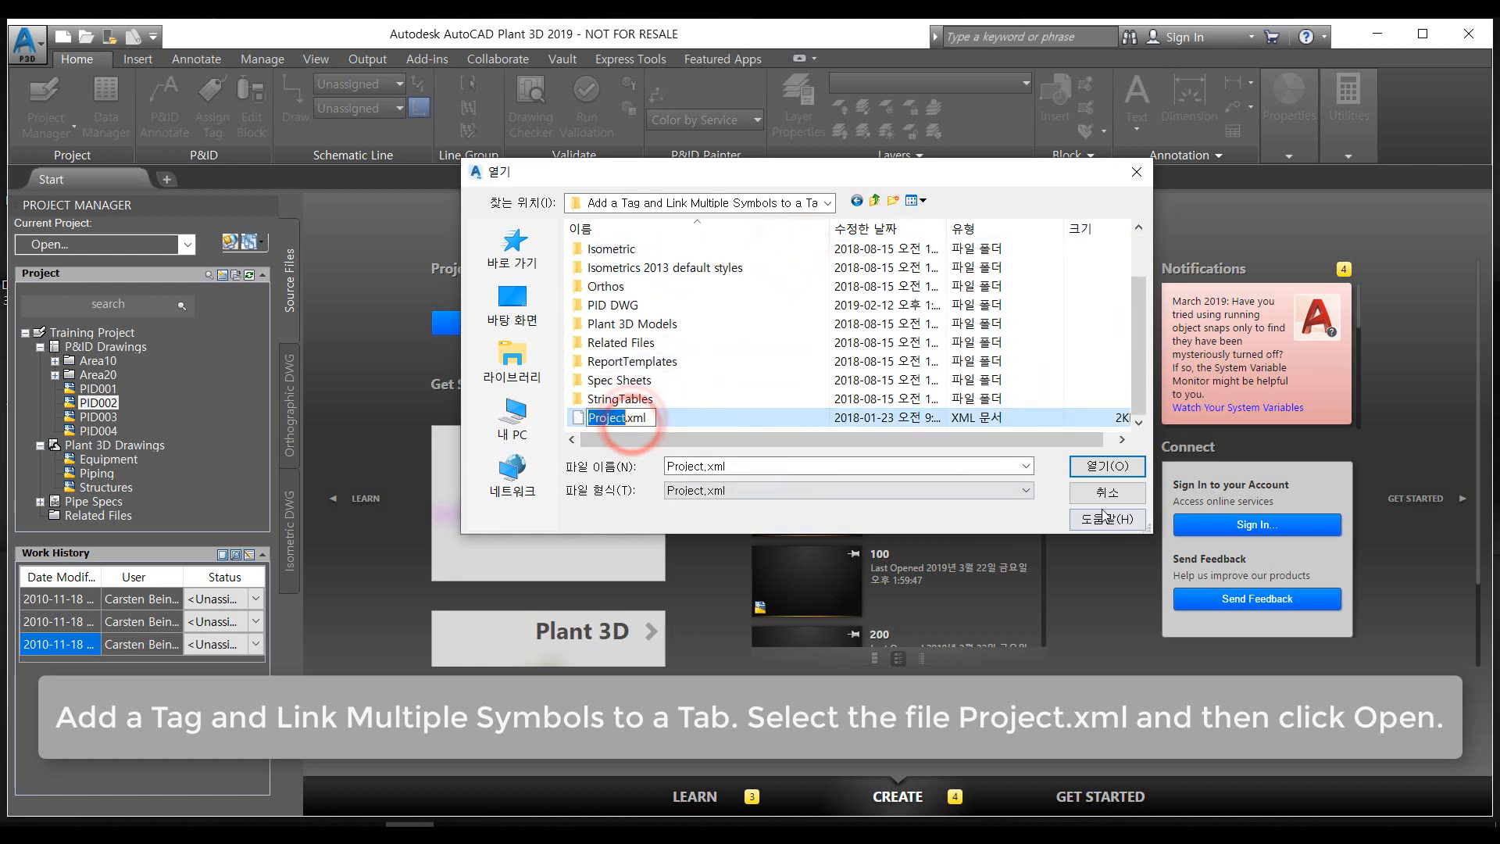
left_click(1096, 466)
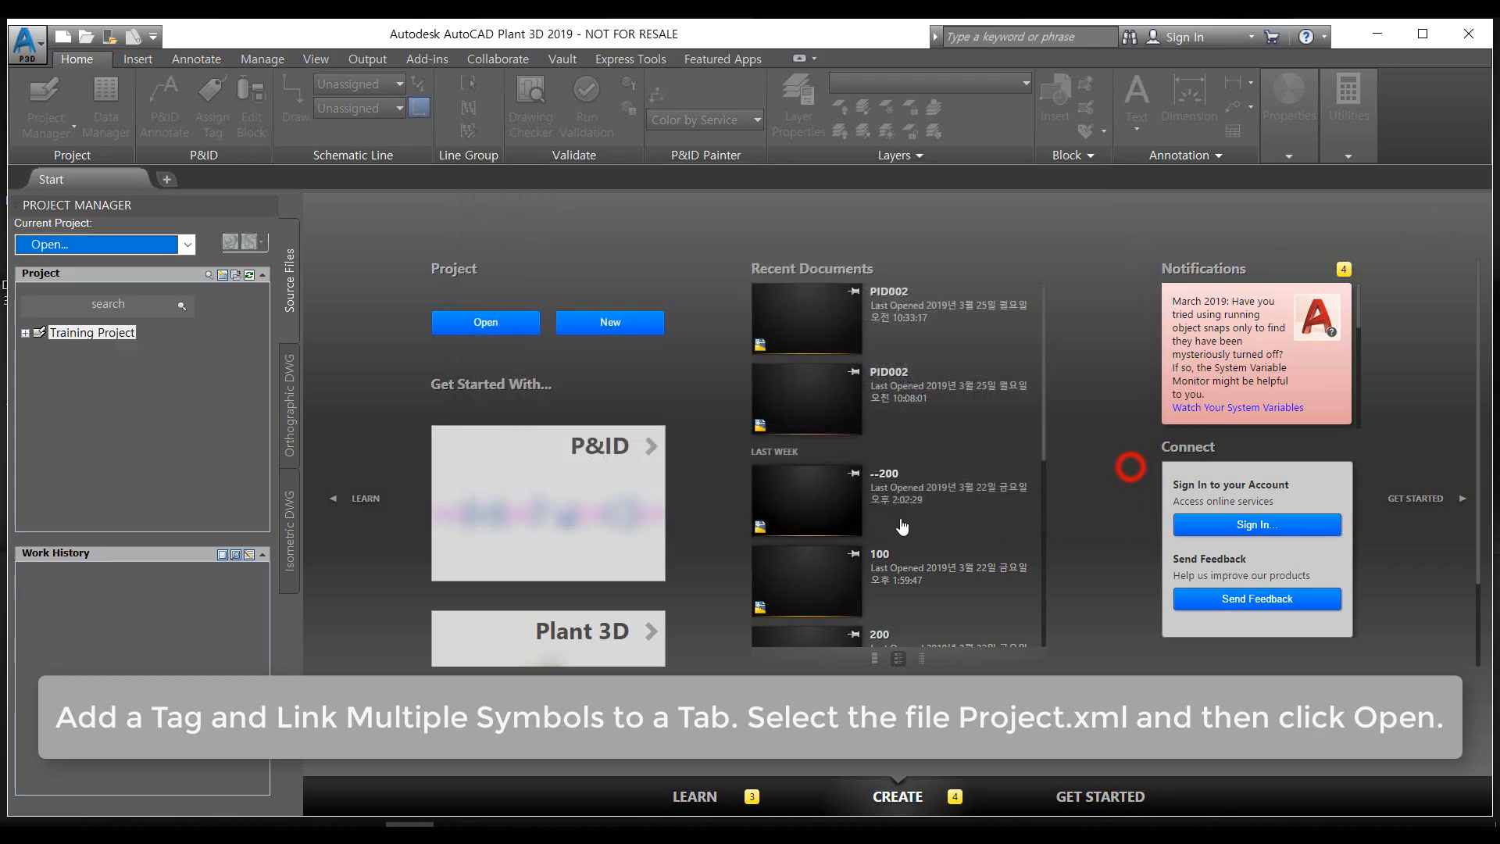
Open the PID002 drawing from the project's P&ID Drawings
left_click(40, 347)
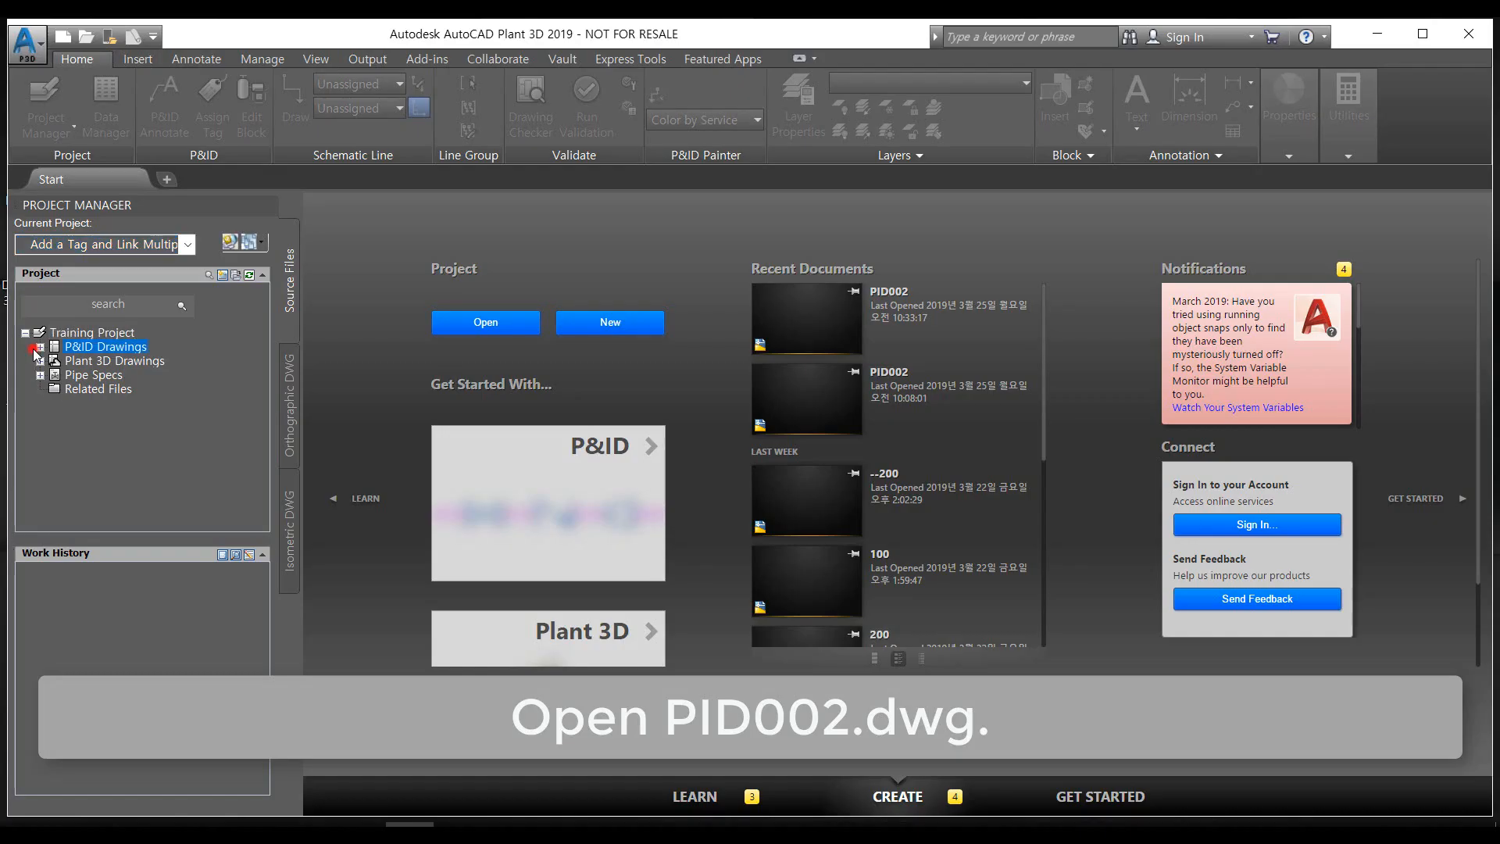
left_click(92, 403)
double_click(92, 403)
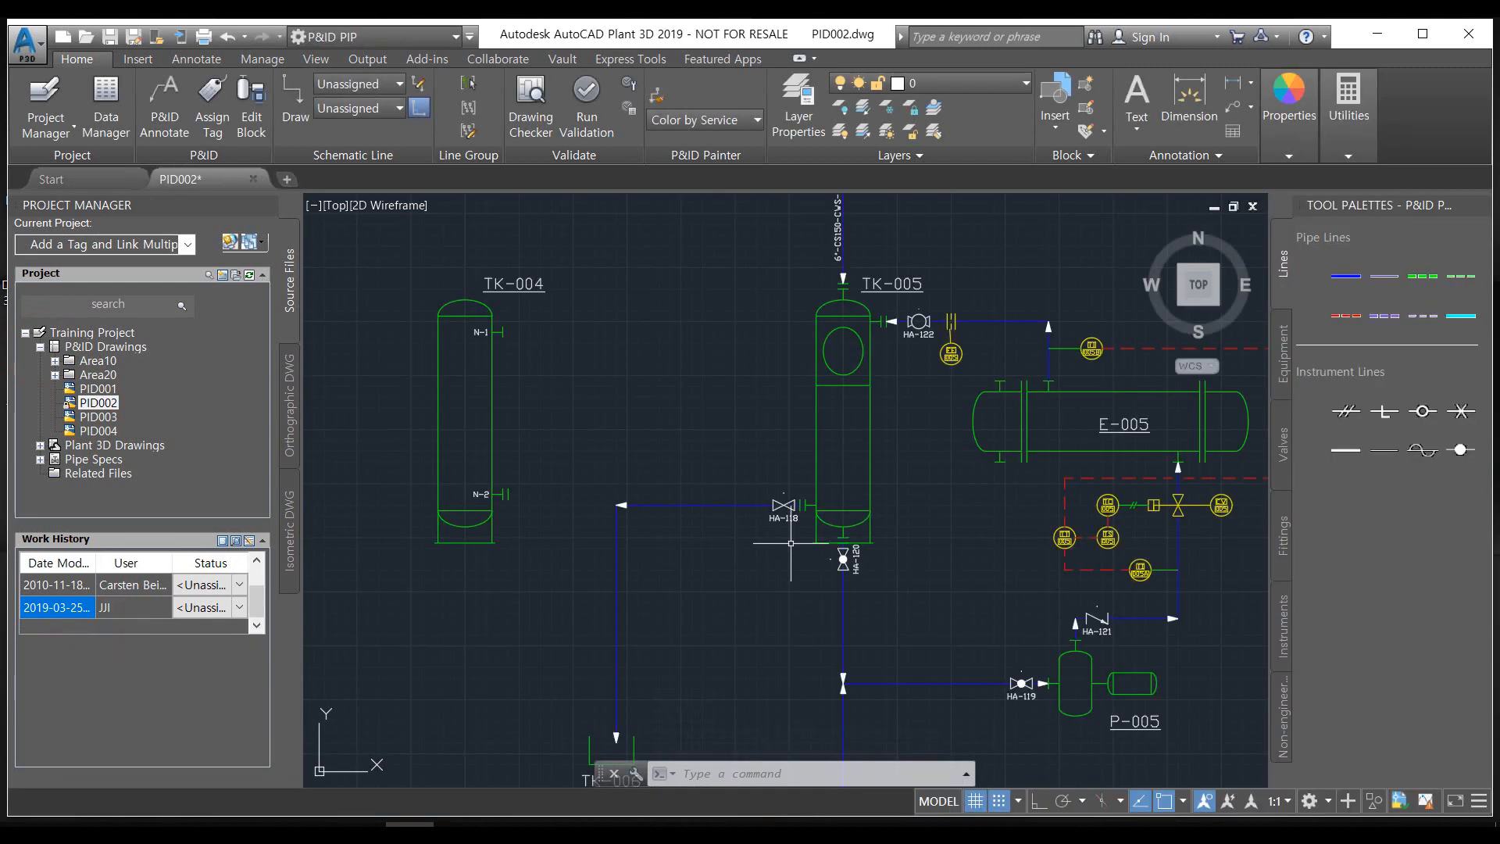
Display the Properties palette and select the tag annotation E-005 on the heat exchanger
key("ctrl+1")
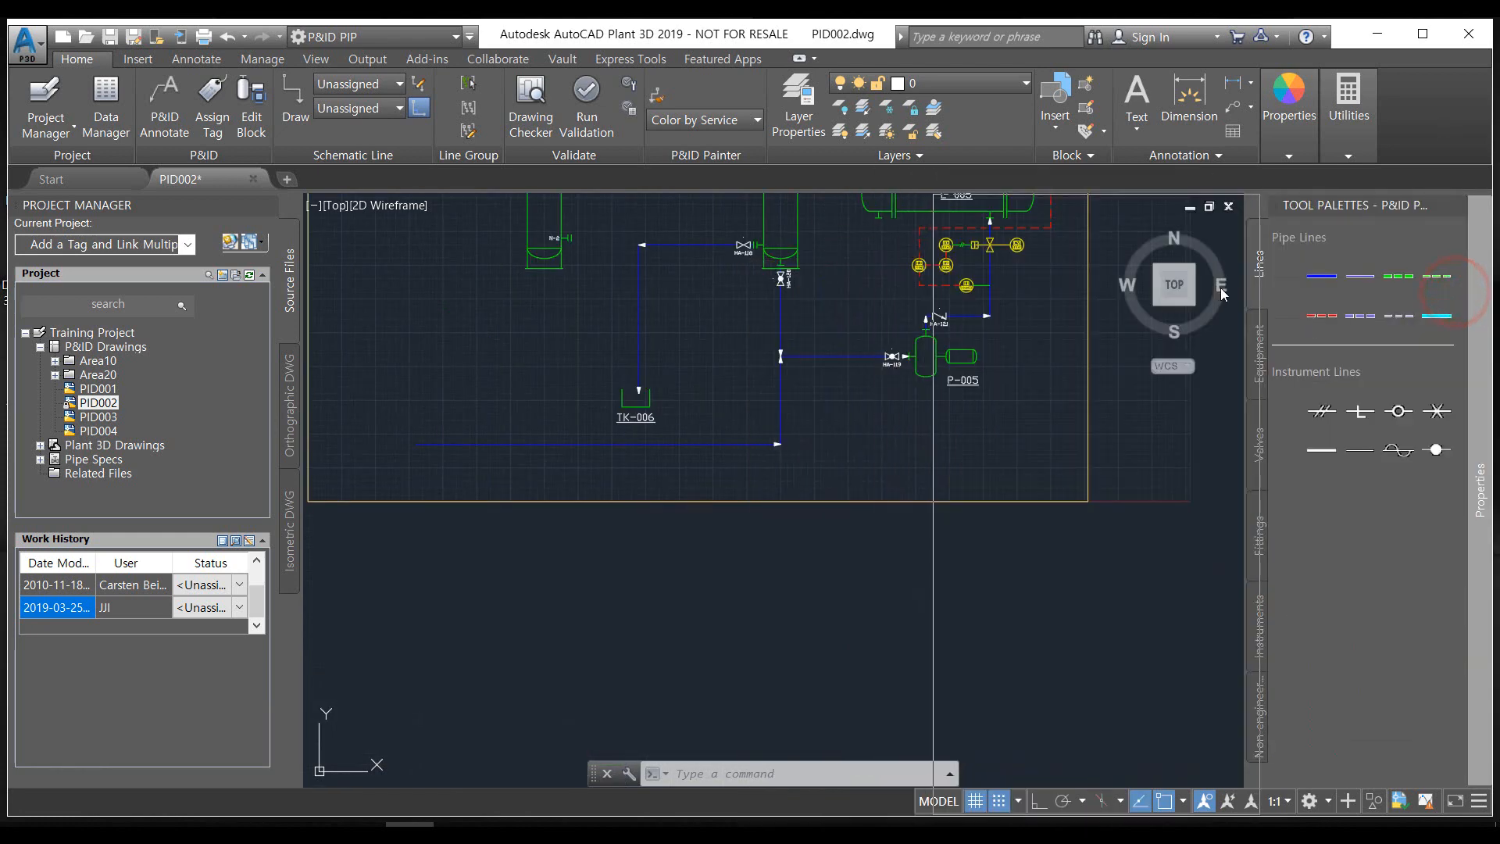
left_click_drag(1220, 288, 1187, 279)
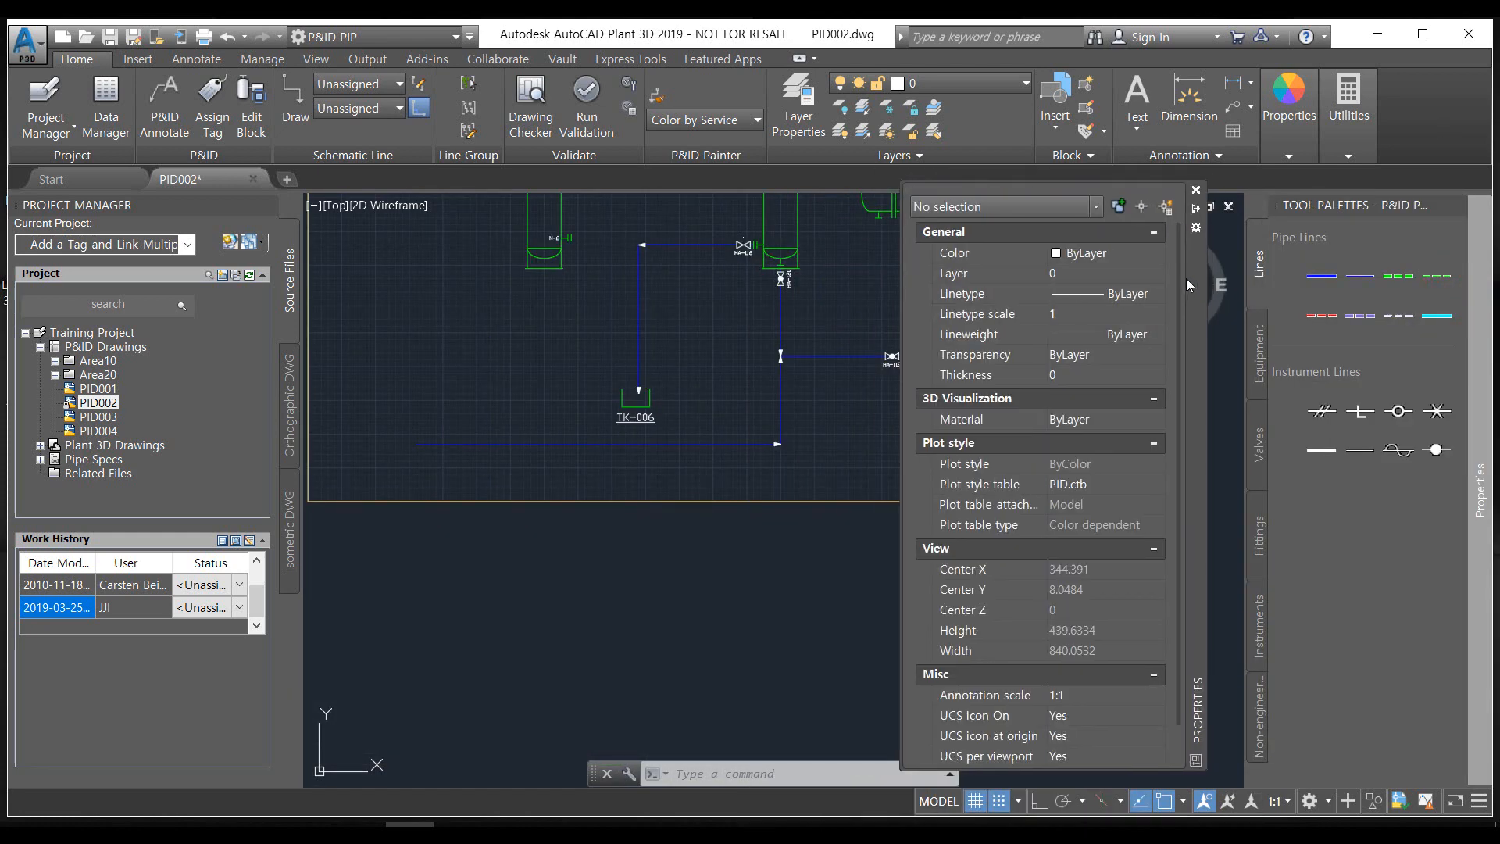
scroll(709, 513, "down", 3)
mouse_move(666, 532)
middle_mouse_down()
mouse_move(641, 545)
mouse_move(571, 497)
middle_mouse_up()
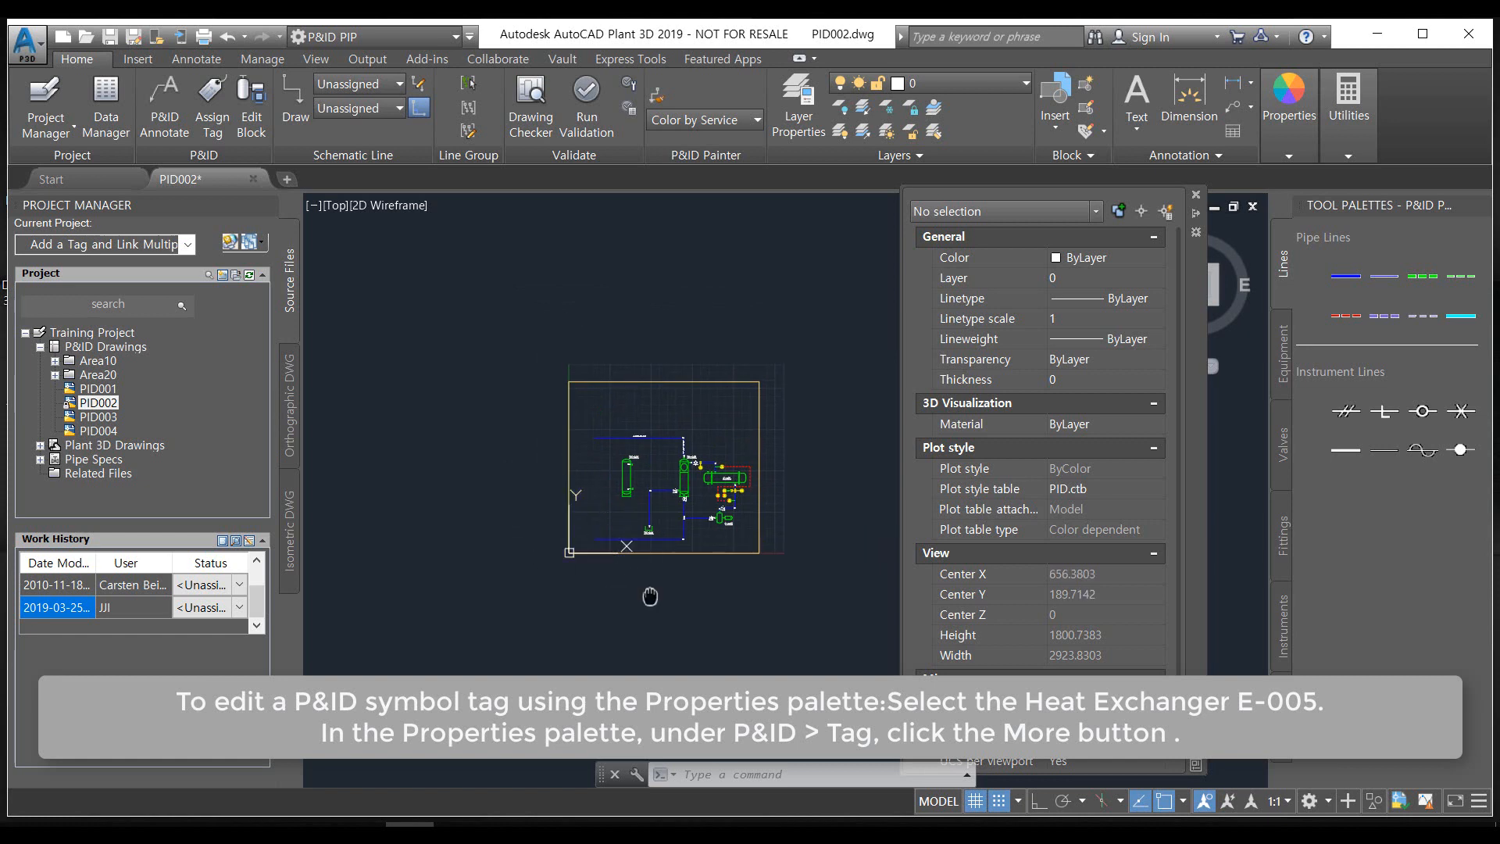
middle_click_drag(649, 596, 500, 614)
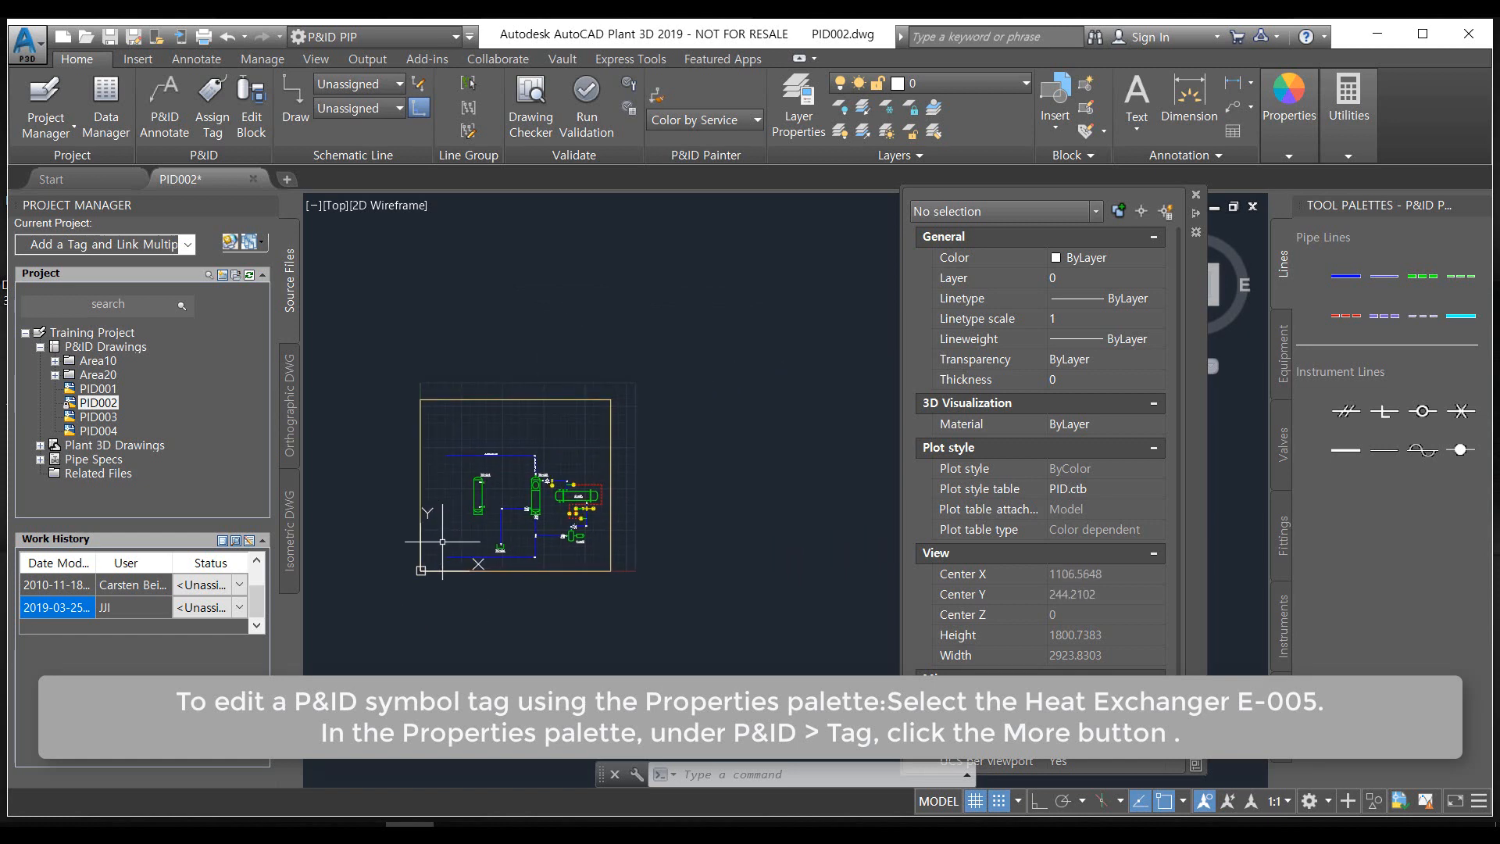
scroll(438, 516, "up", 4)
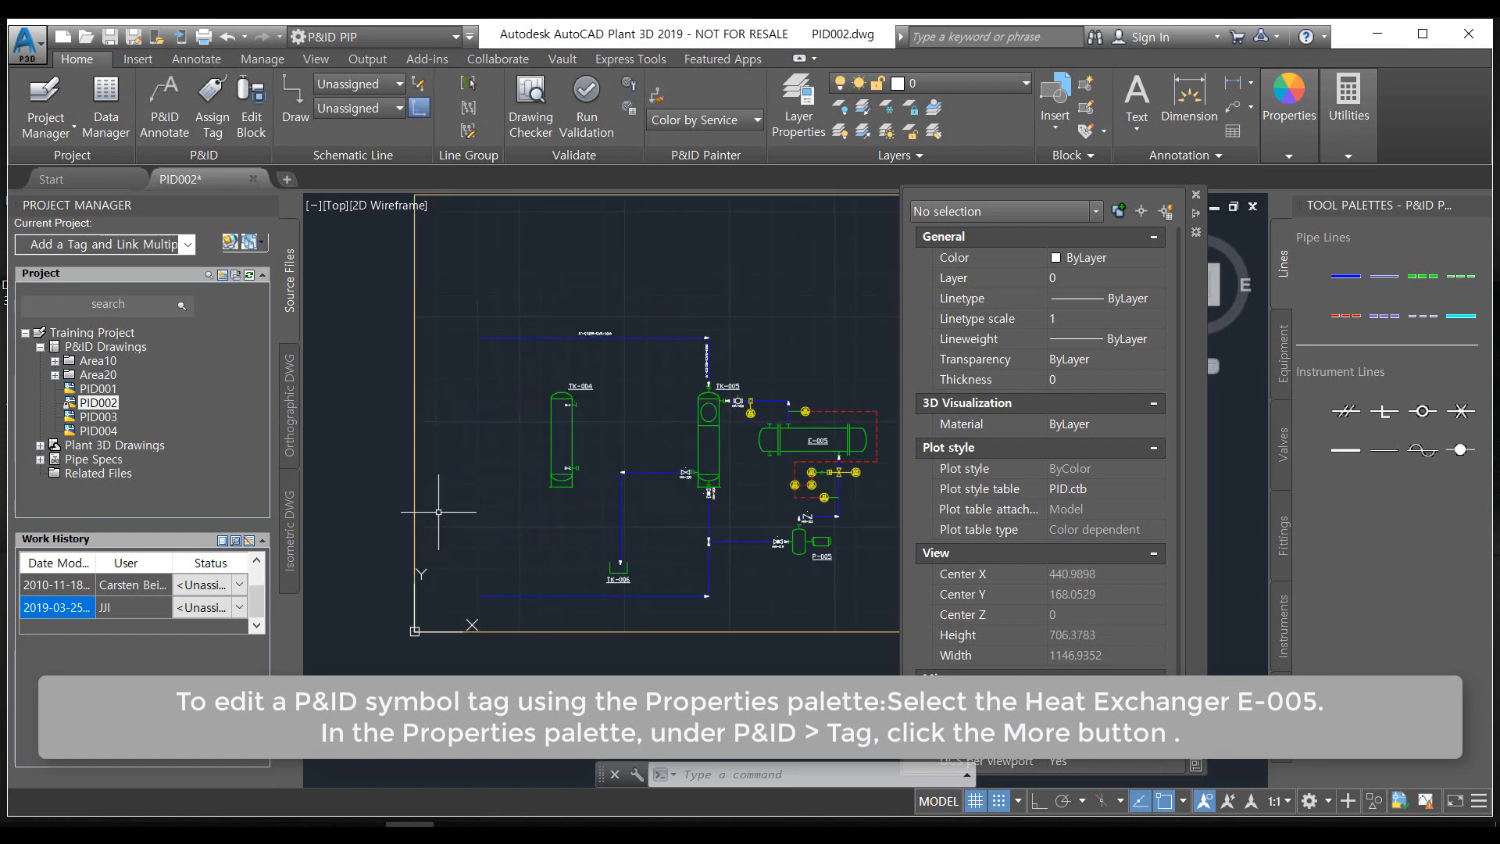
scroll(533, 425, "up", 3)
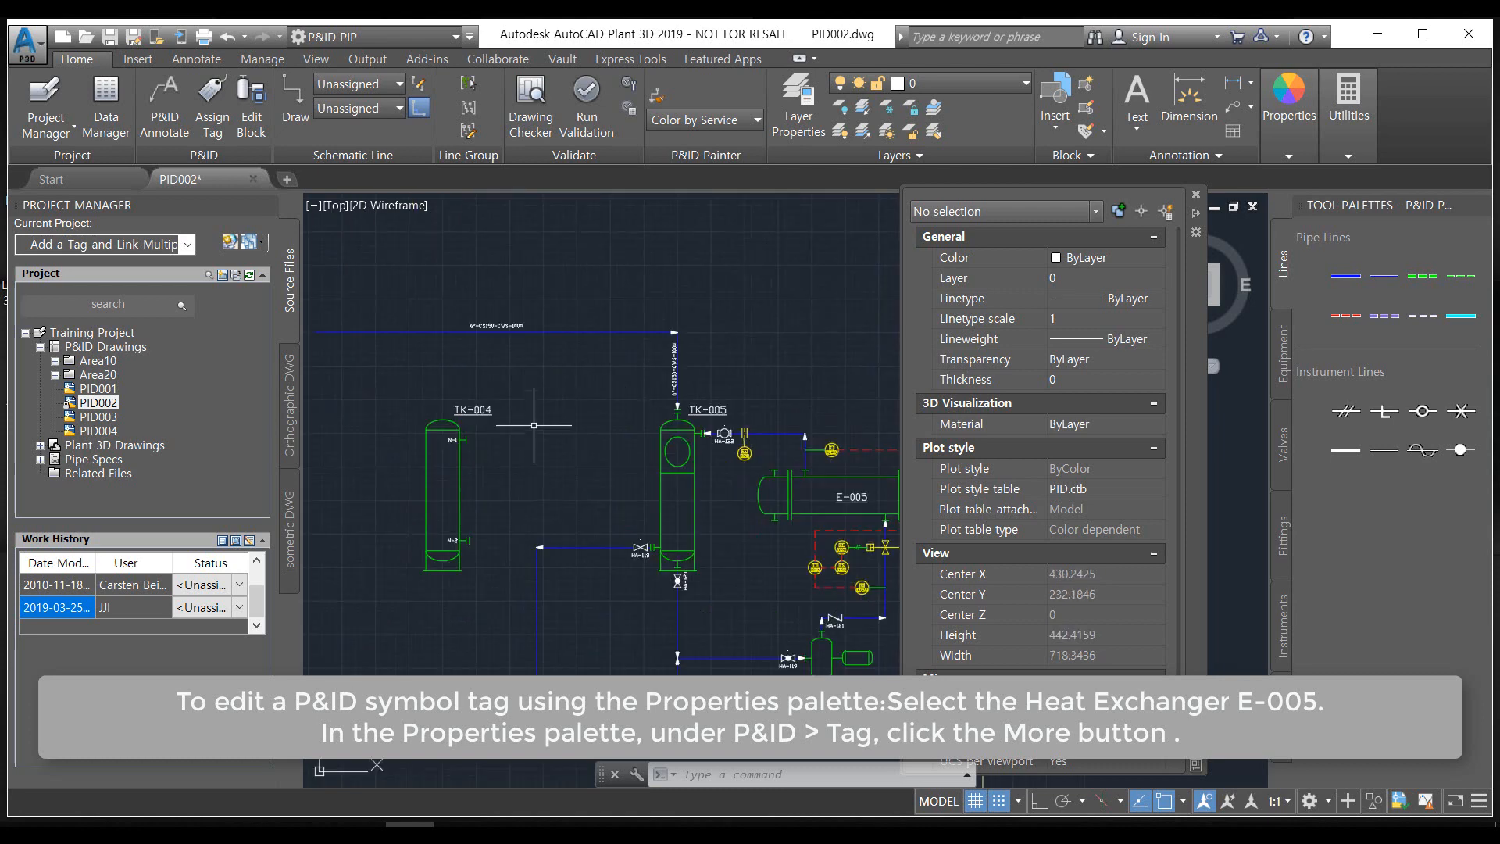
scroll(733, 495, "up", 2)
middle_click_drag(764, 533, 532, 500)
left_click(699, 466)
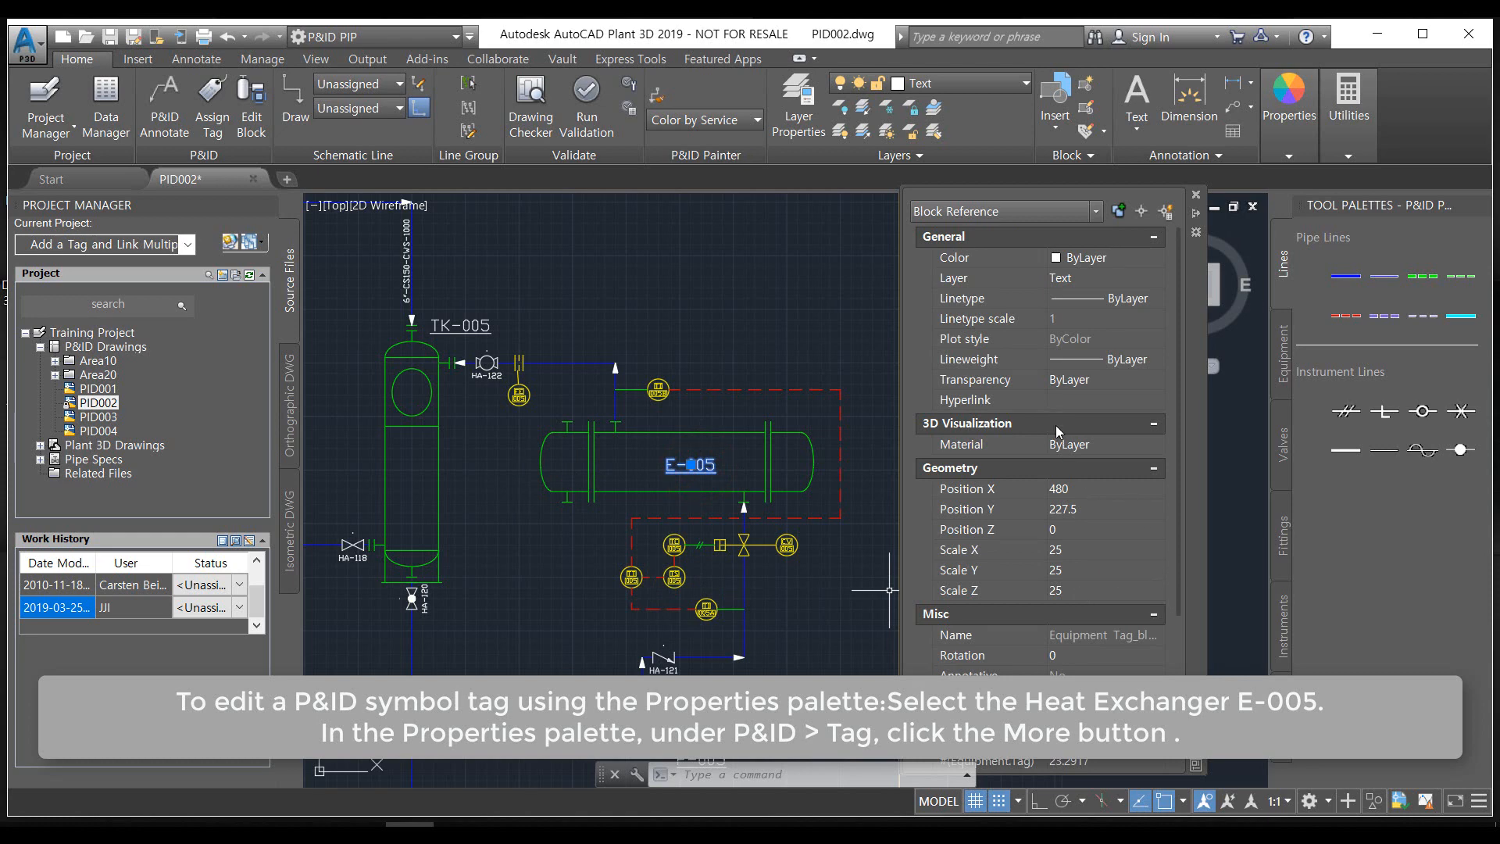
Edit the selected equipment tag from its properties, set its number to 006, and clear the selection
scroll(1058, 593, "down", 4)
left_click(1094, 643)
left_click(1156, 644)
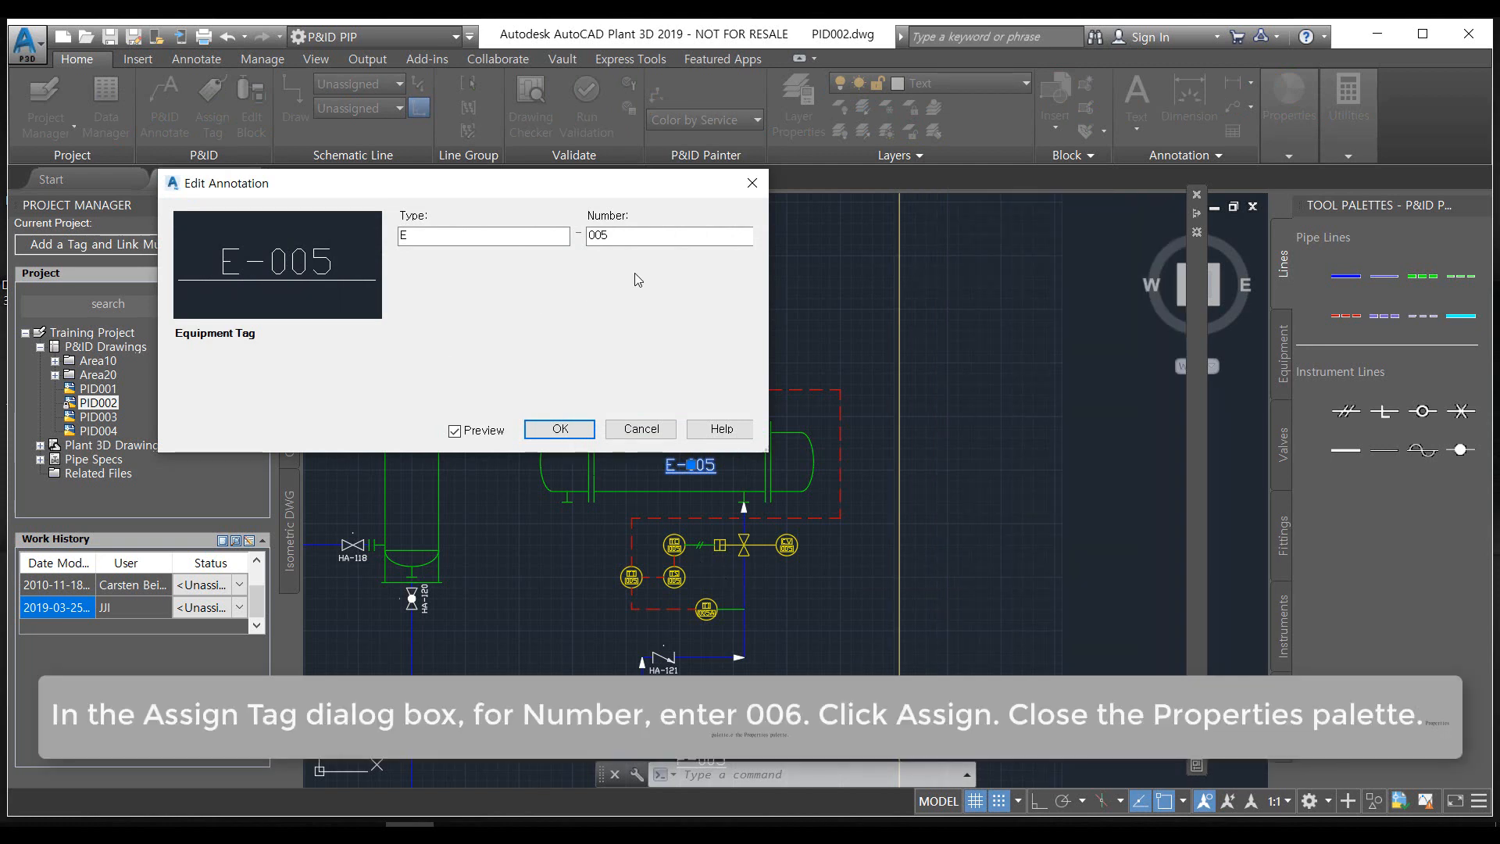
left_click(644, 235)
key("BackSpace")
type("6")
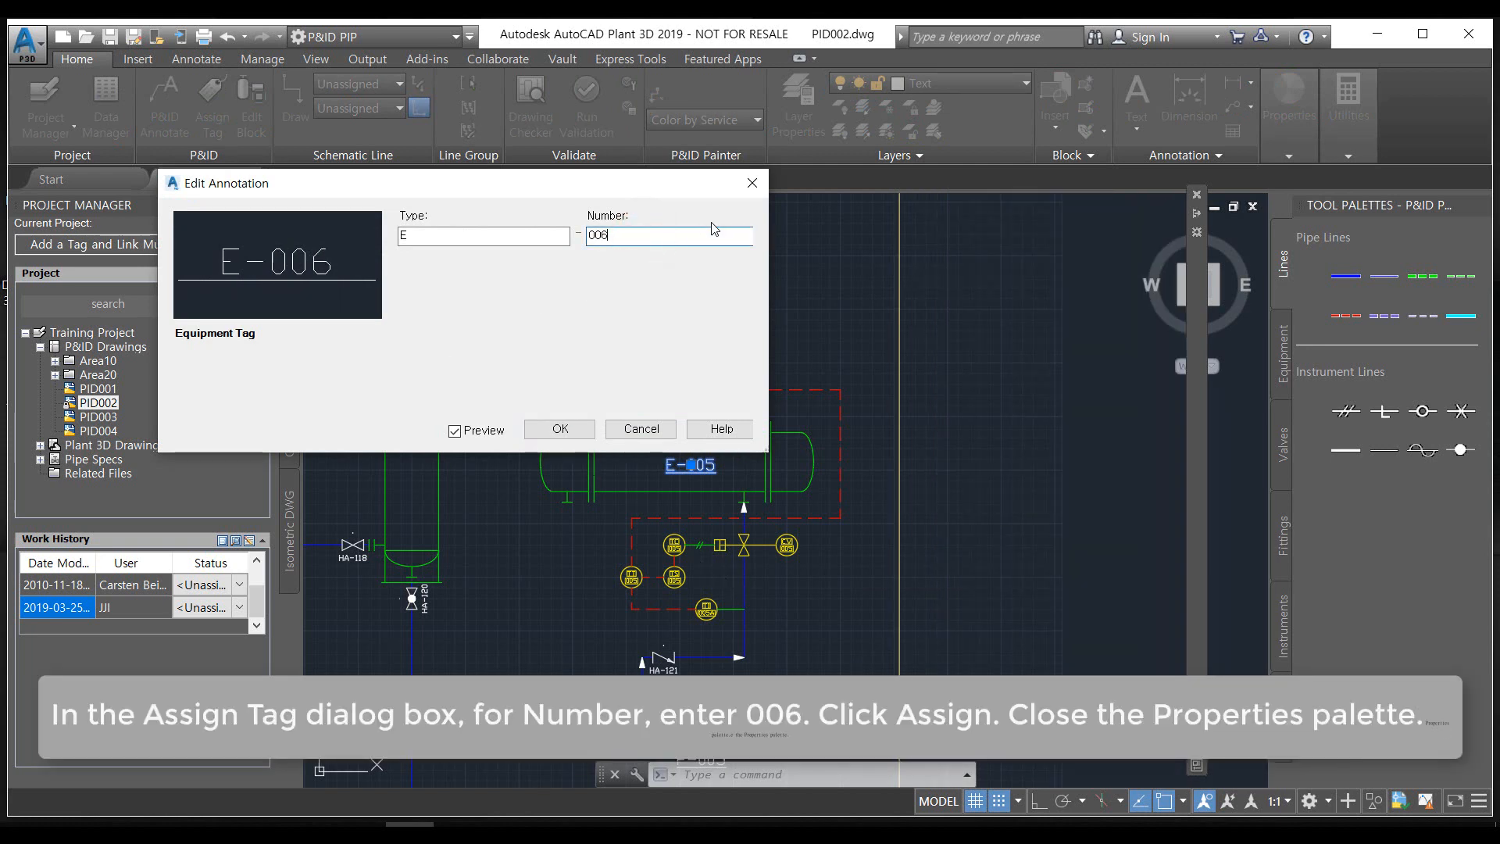
left_click(558, 429)
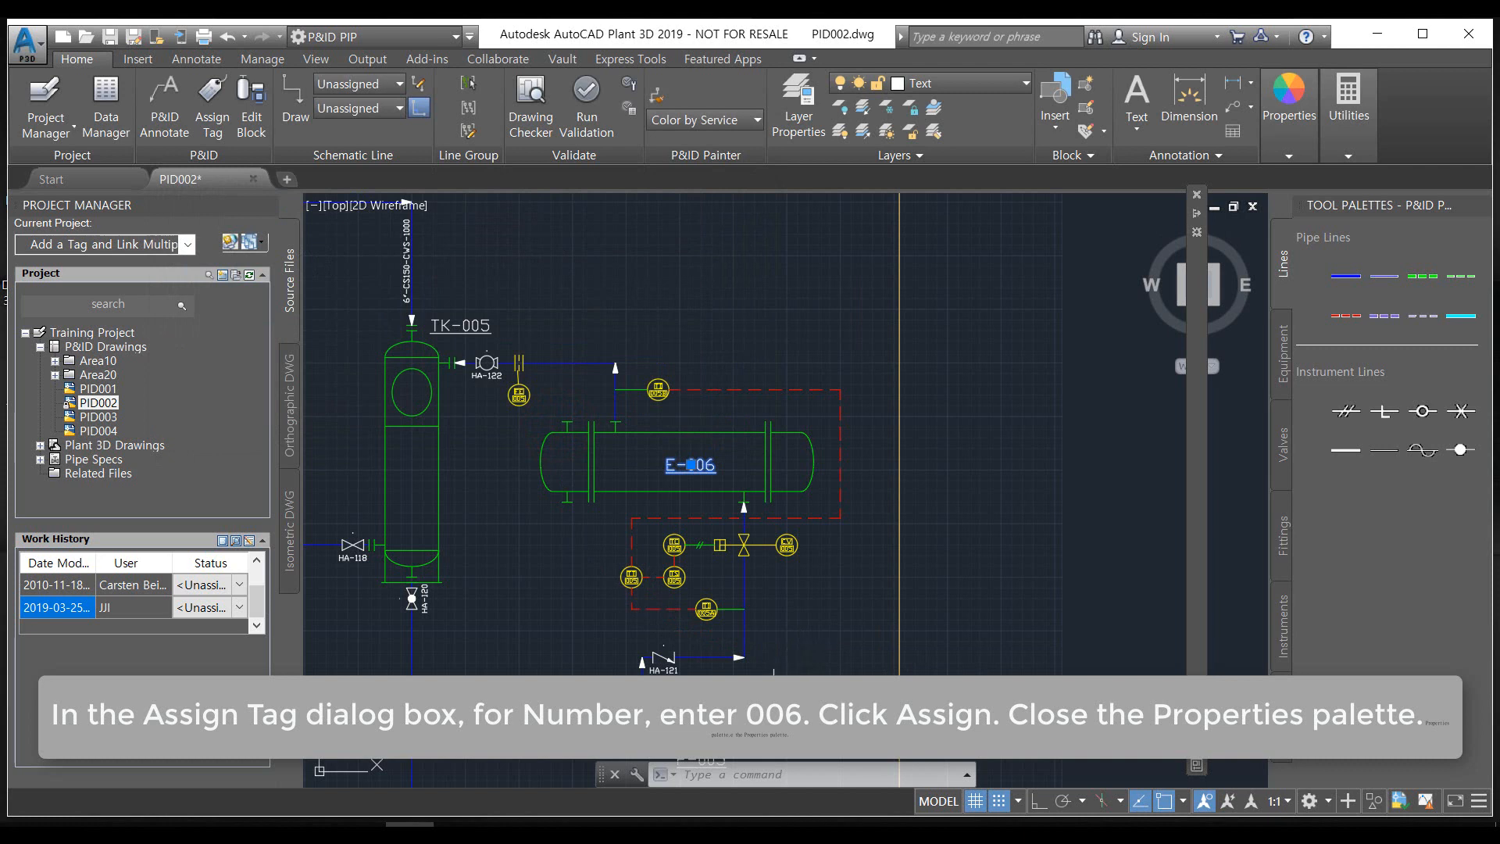
middle_click_drag(642, 637, 766, 654)
left_click(669, 569)
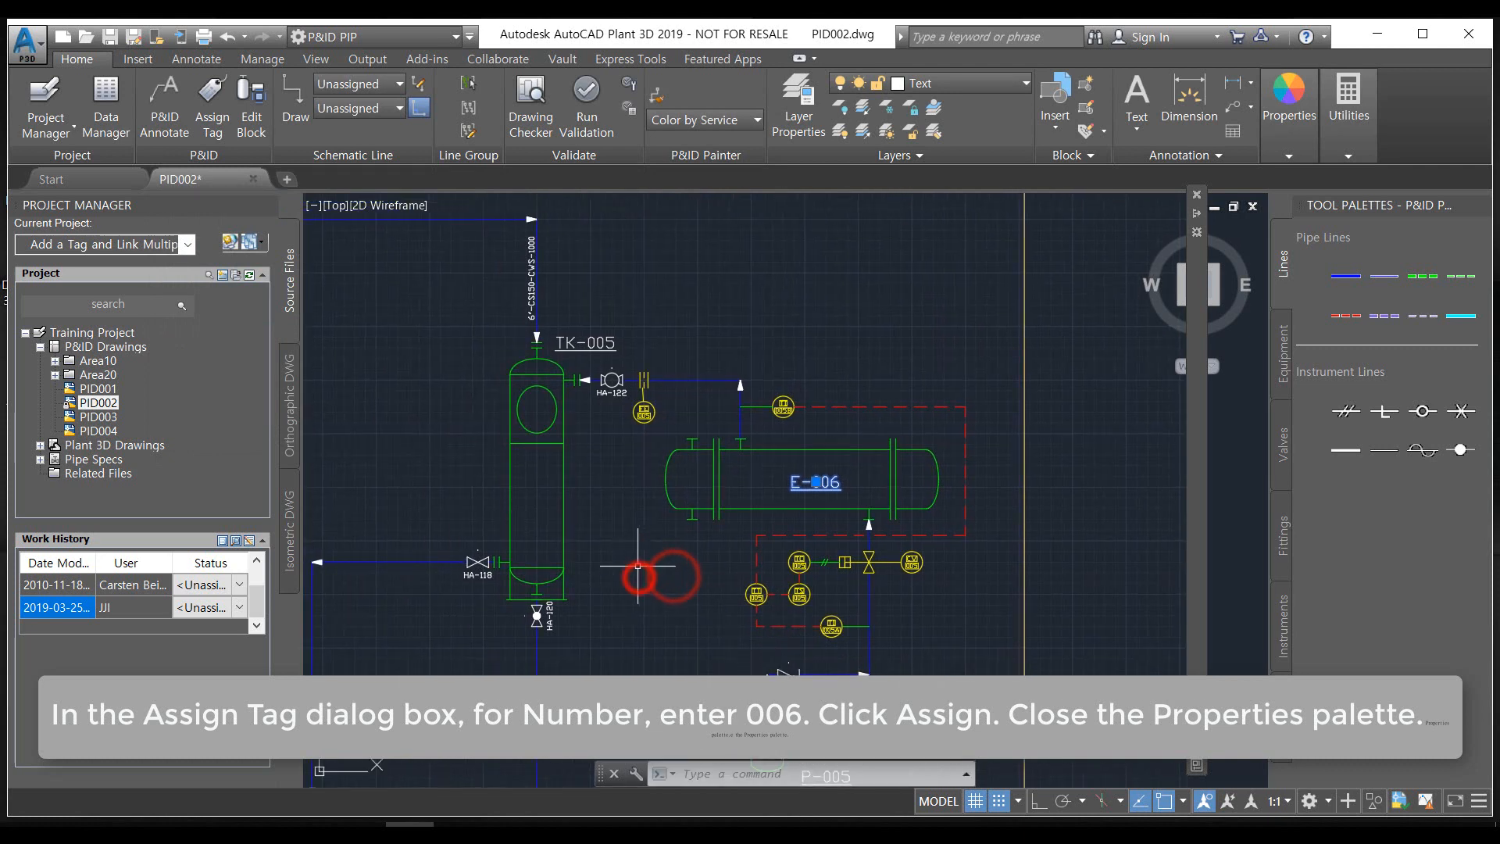
key("Escape")
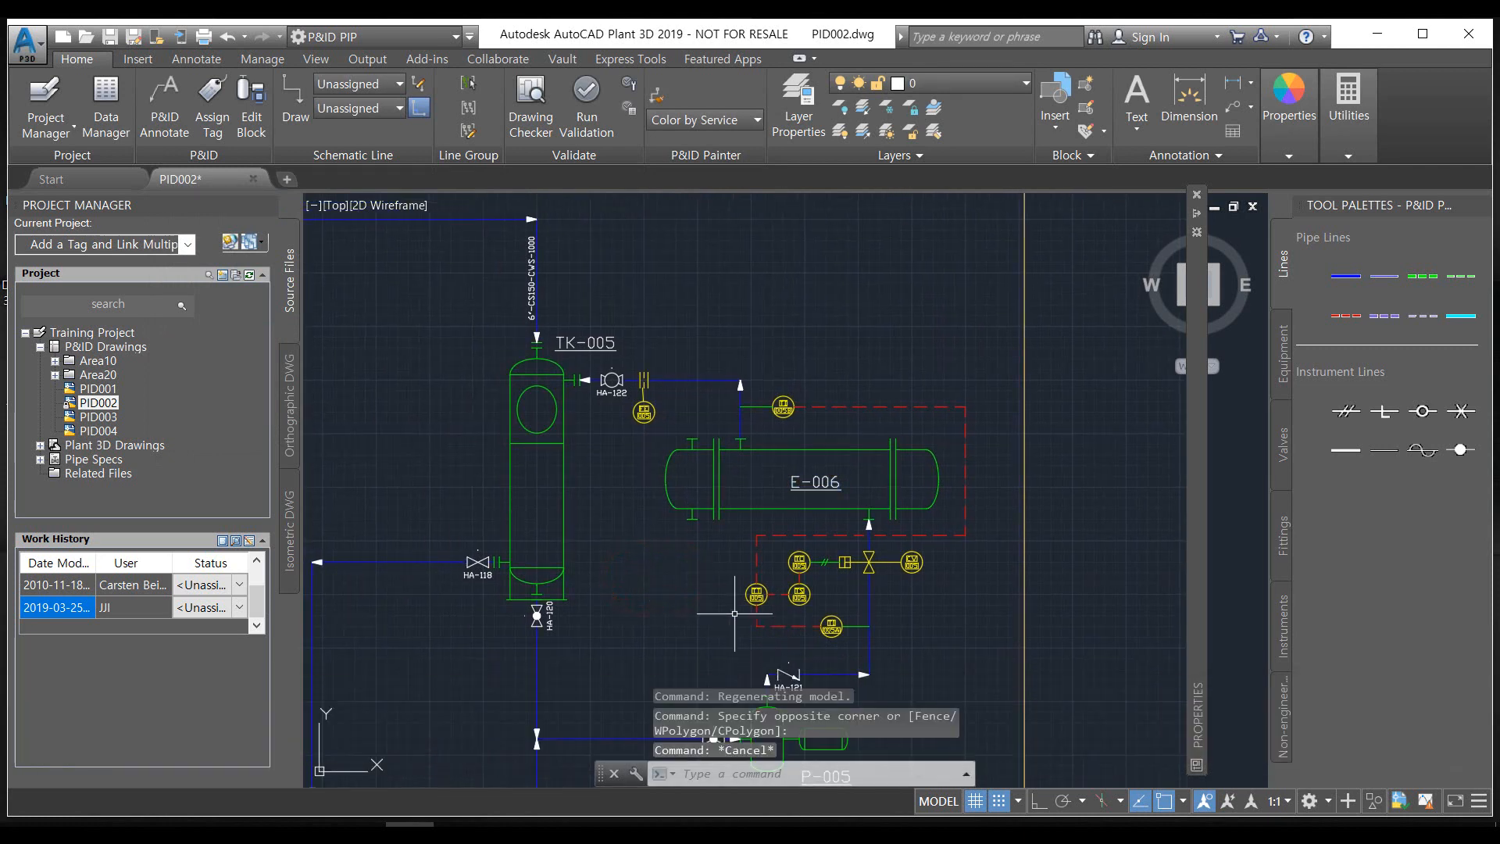
mouse_move(710, 623)
middle_mouse_down()
mouse_move(539, 610)
mouse_move(526, 647)
middle_mouse_up()
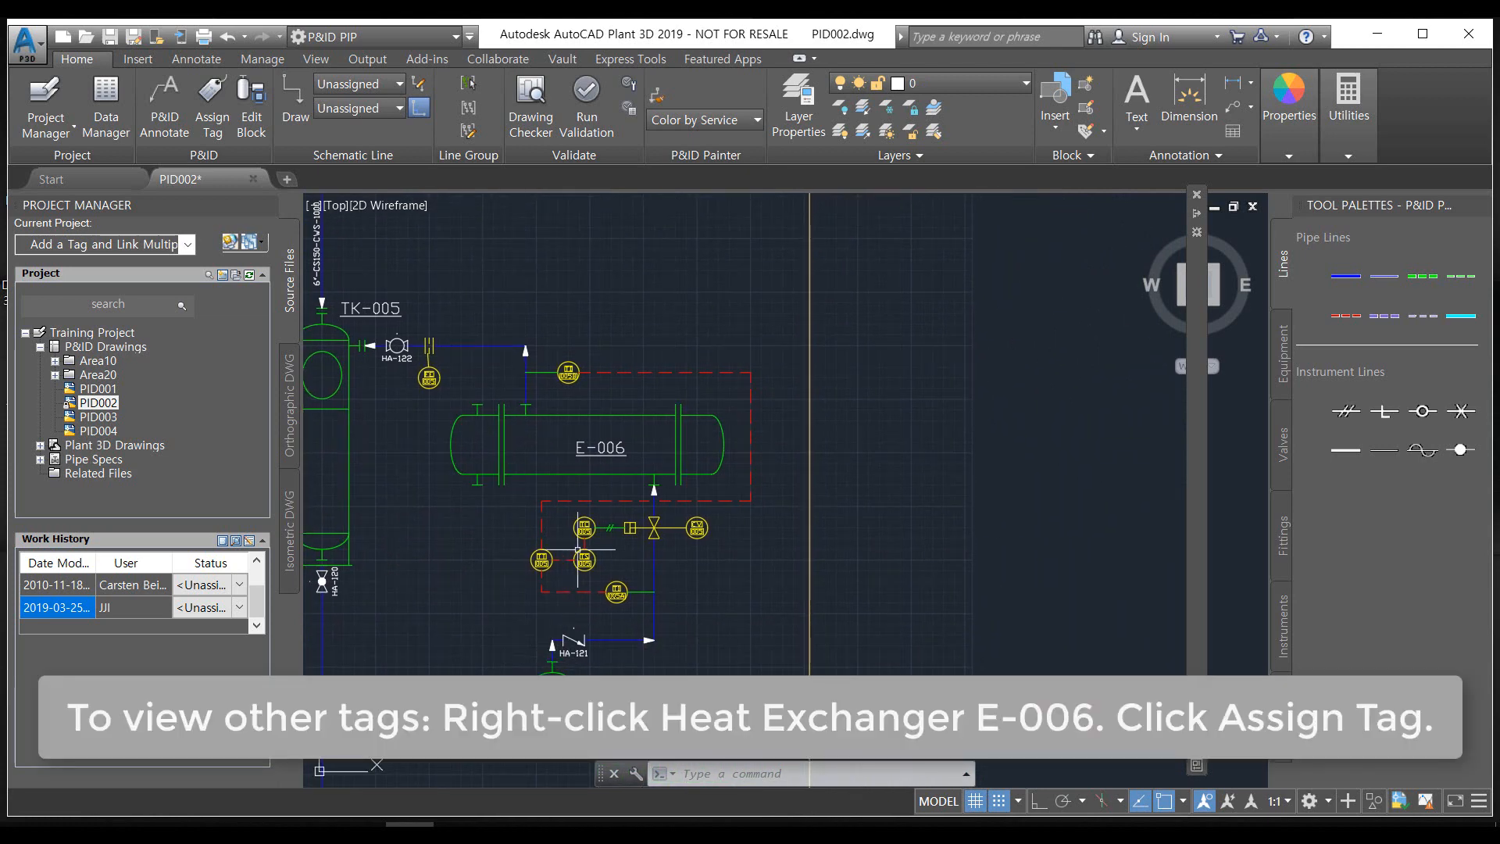
scroll(598, 514, "up", 2)
left_click(600, 413)
right_click(600, 413)
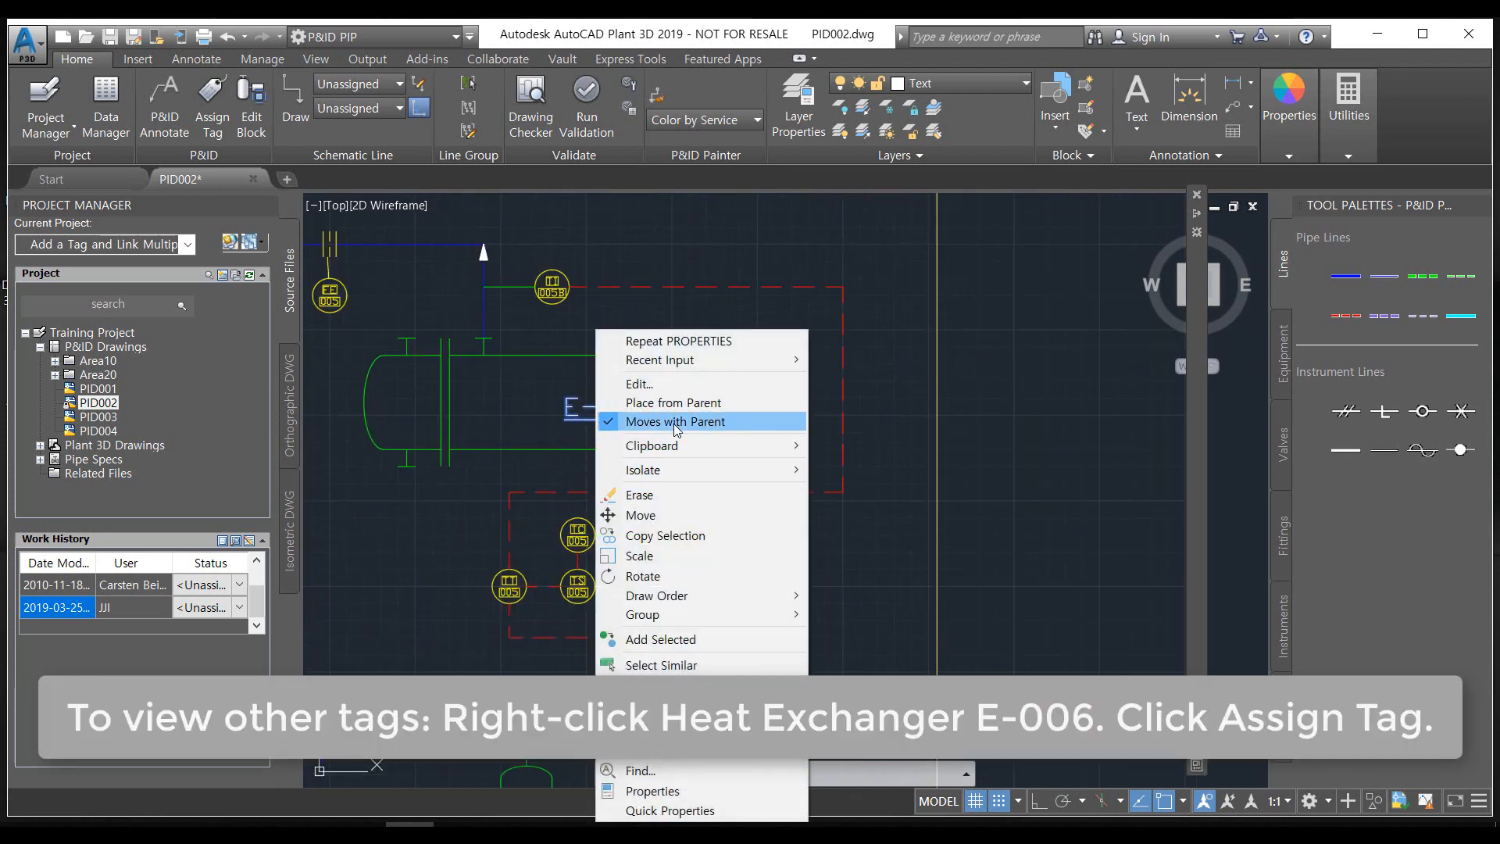
mouse_move(678, 615)
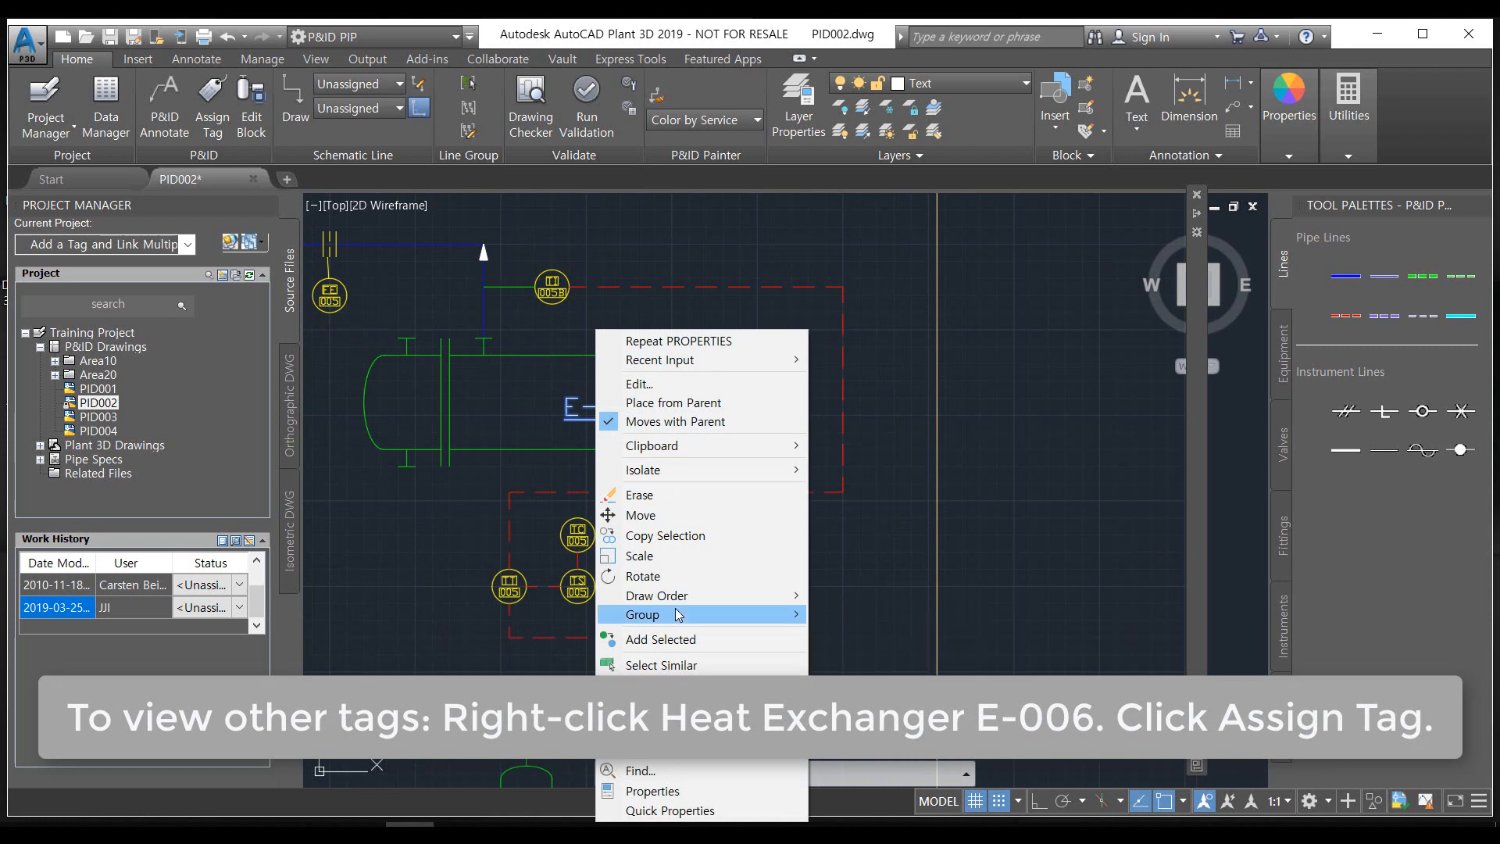
key("Escape")
key("Escape")
left_click(594, 406)
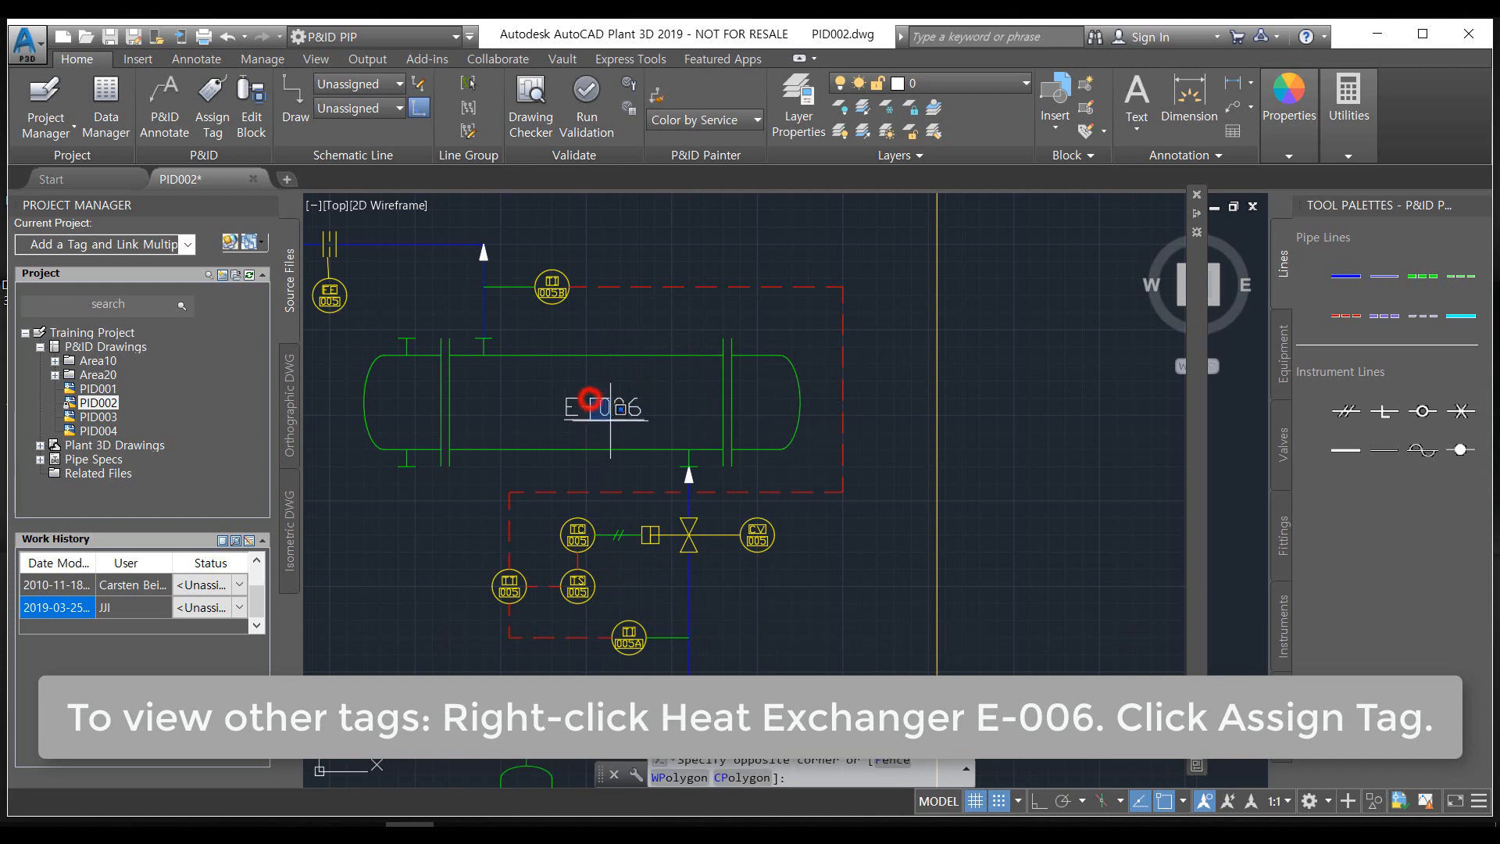
right_click(603, 418)
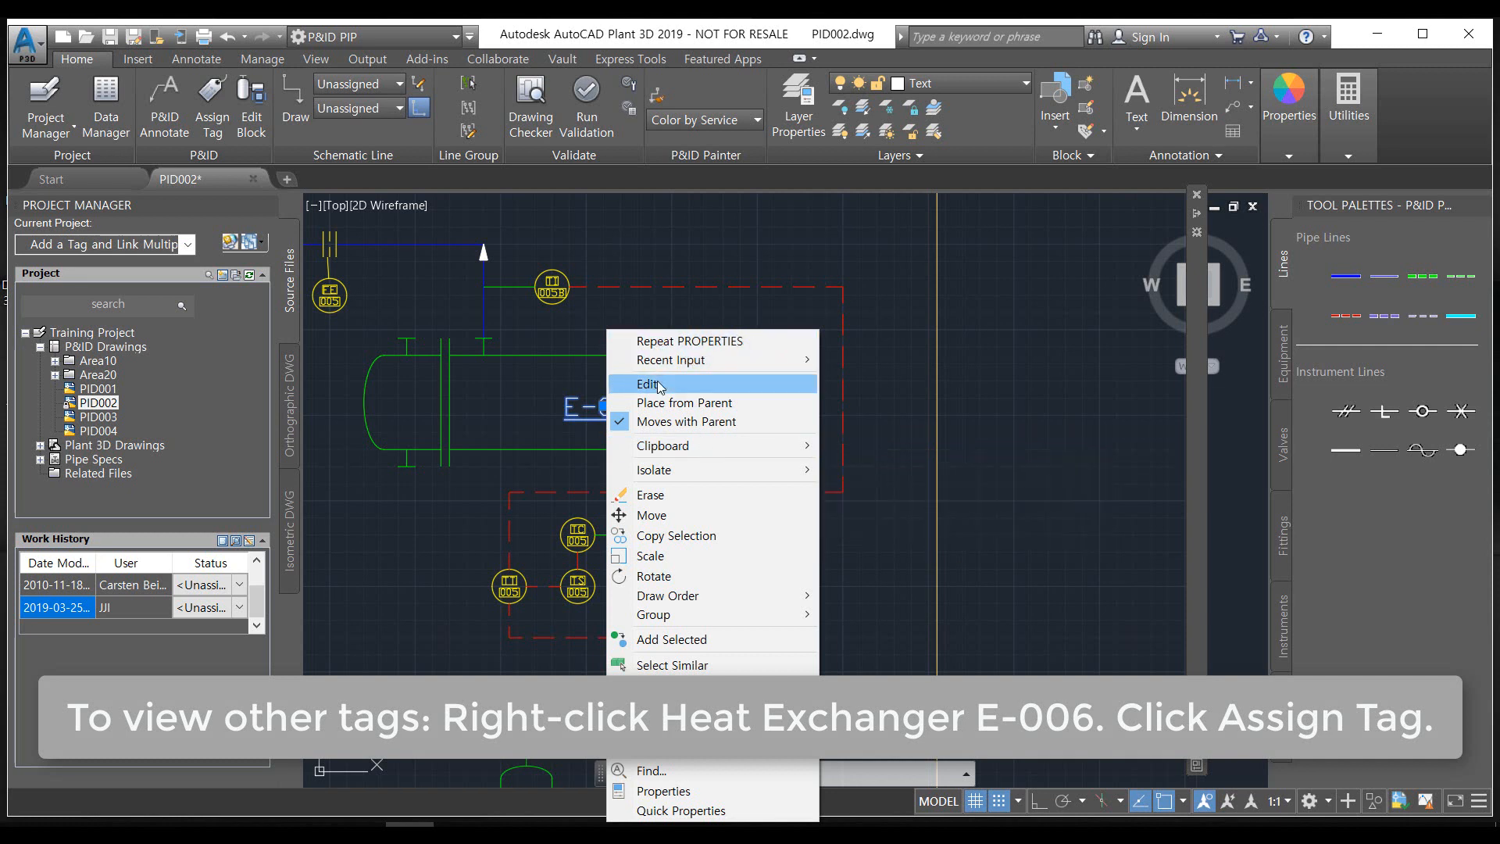
left_click(416, 487)
left_click(452, 490)
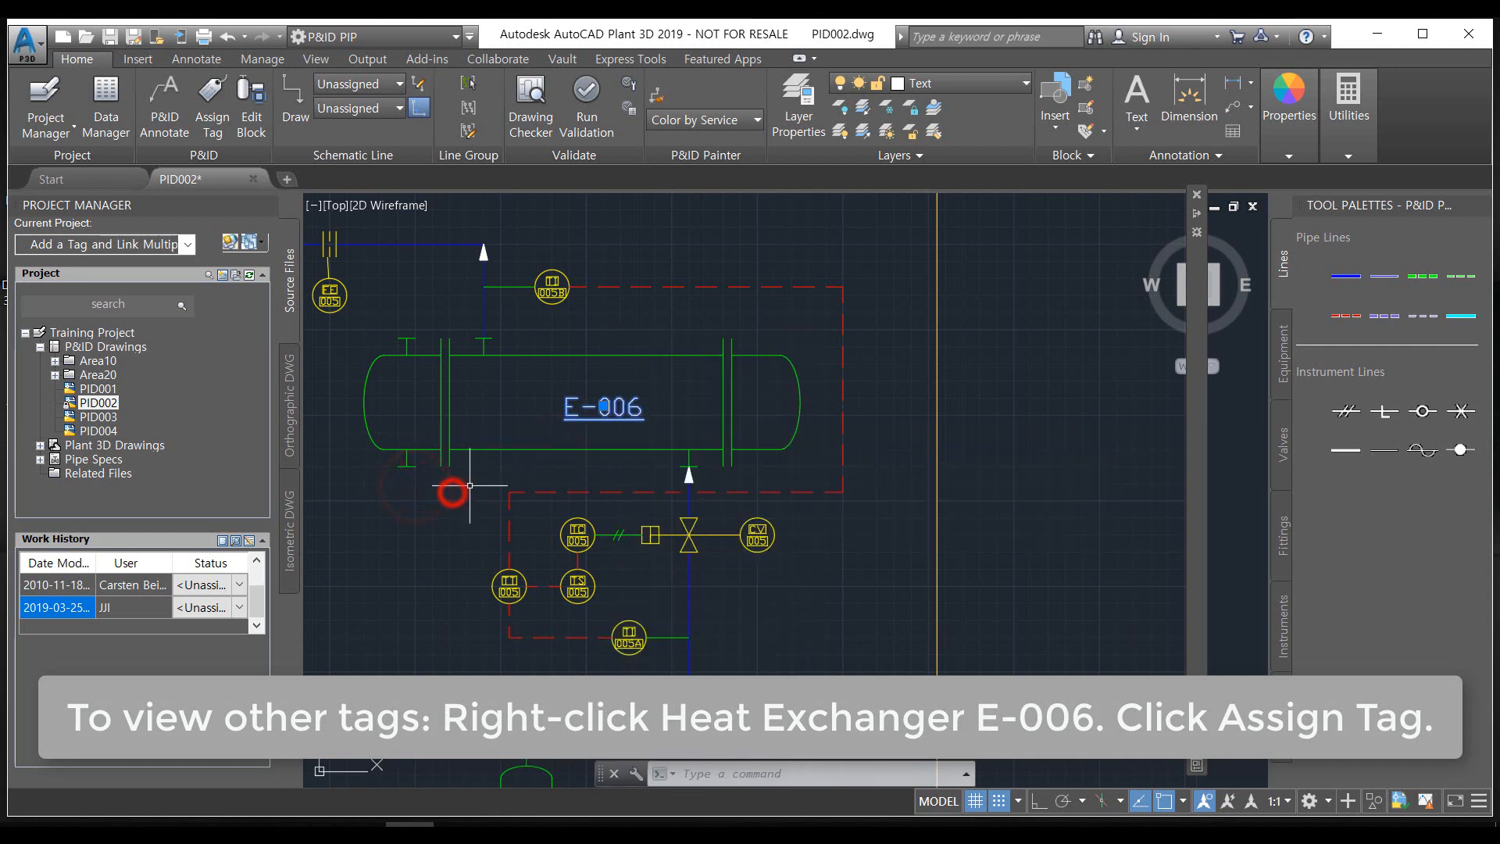
key("Escape")
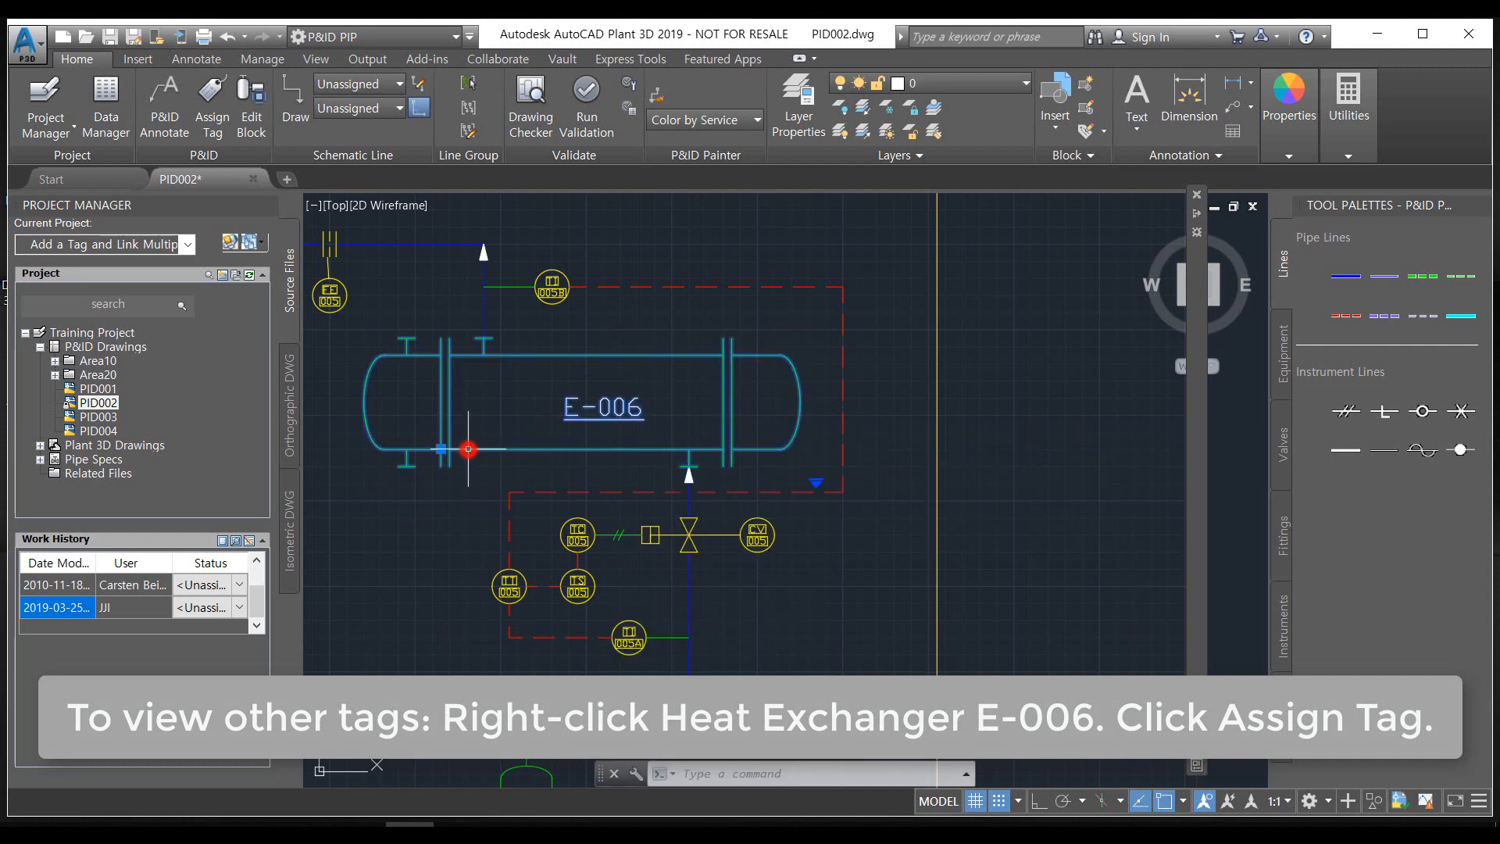
Start Assign Tag for the heat exchanger symbol E-006 and expand the list of existing heat exchangers
right_click(463, 451)
left_click(578, 385)
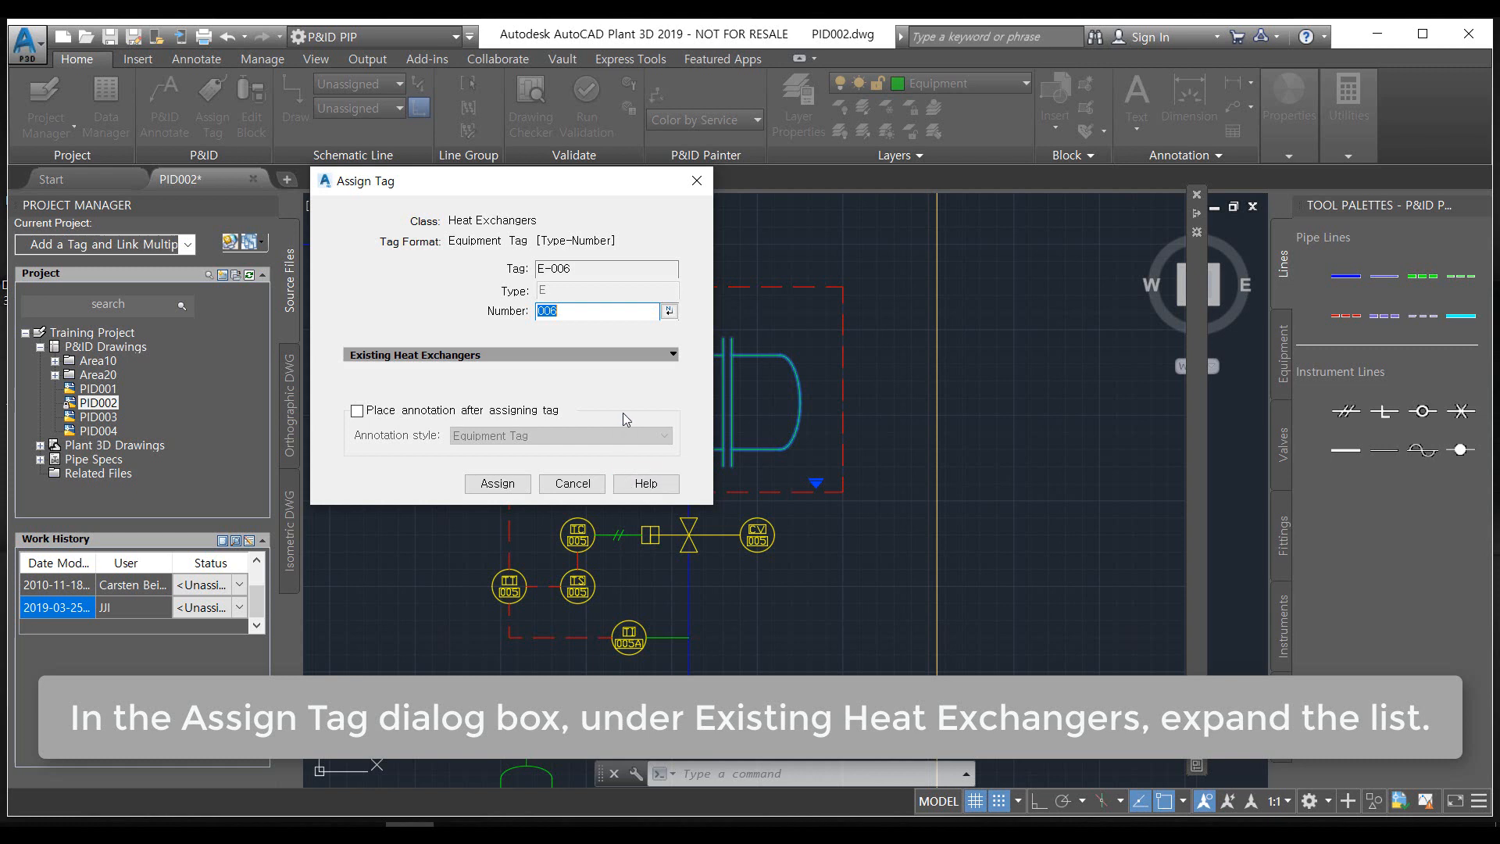
left_click(521, 354)
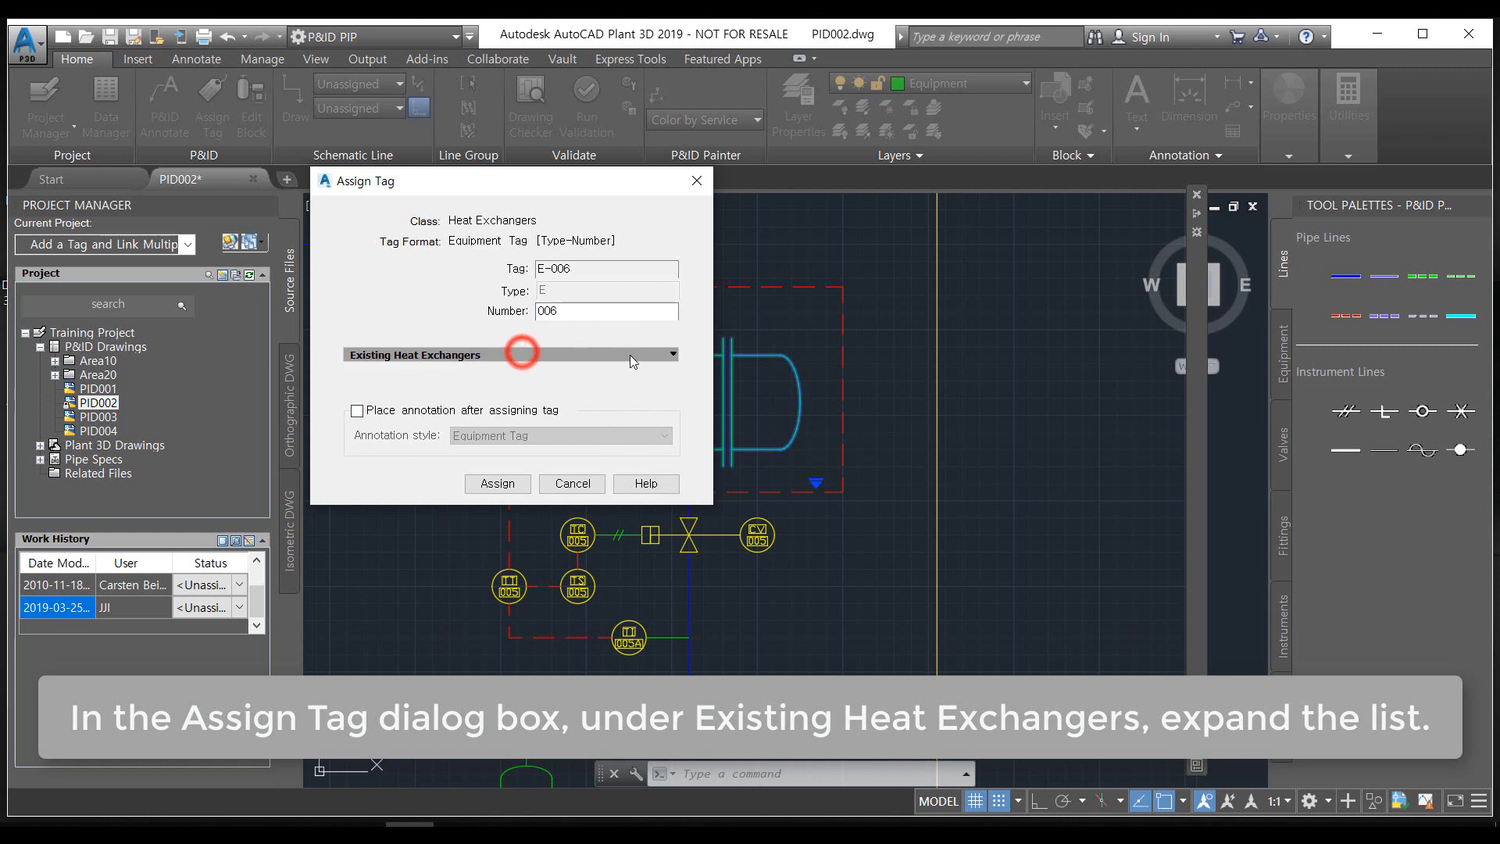
left_click(673, 354)
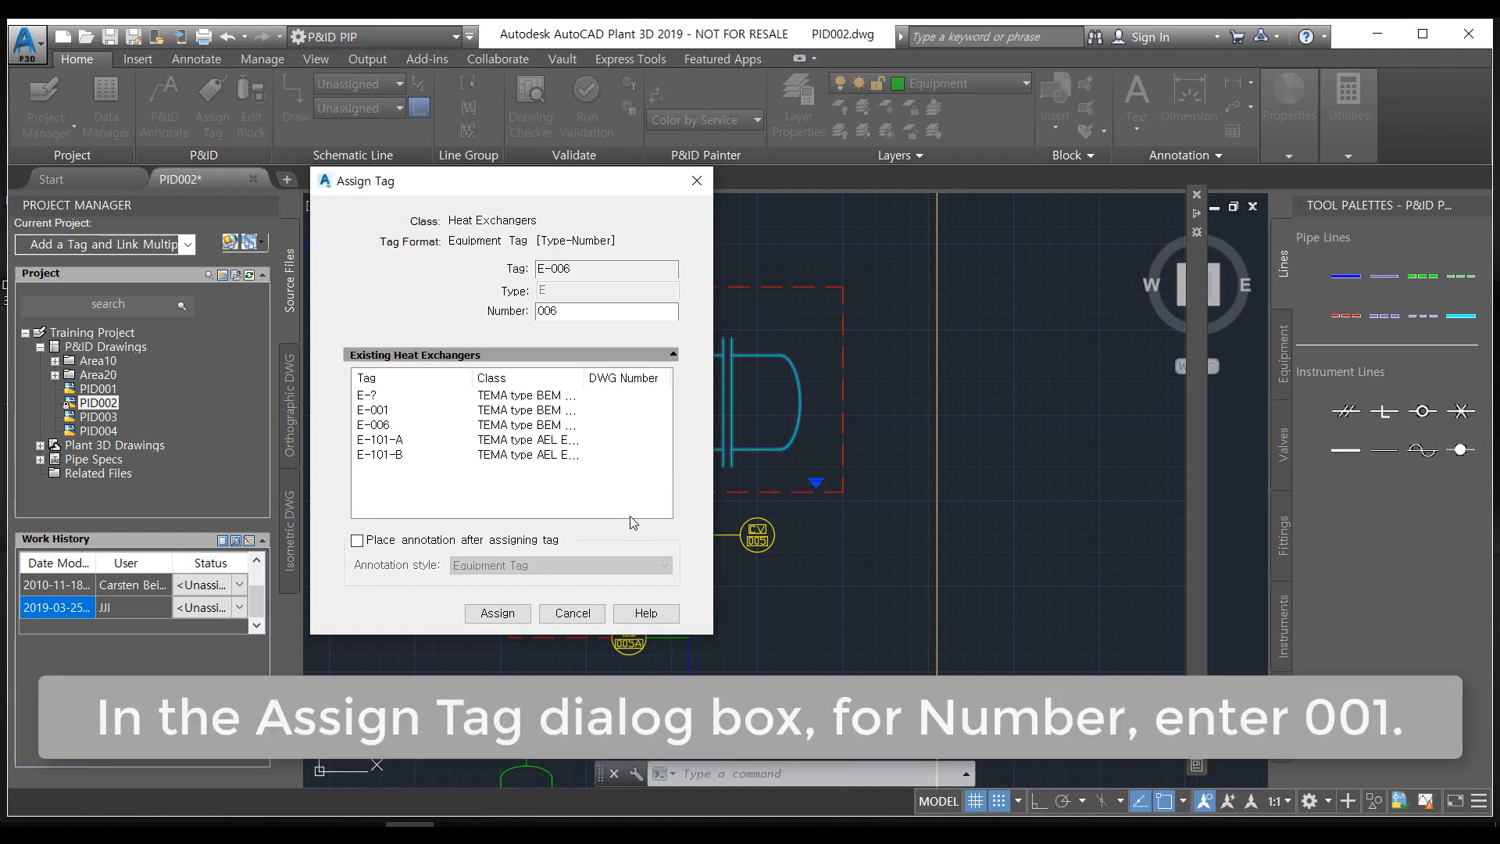
Try to assign the number 001 to the heat exchanger's tag
left_click(557, 315)
key("BackSpace")
type("1")
left_click(497, 612)
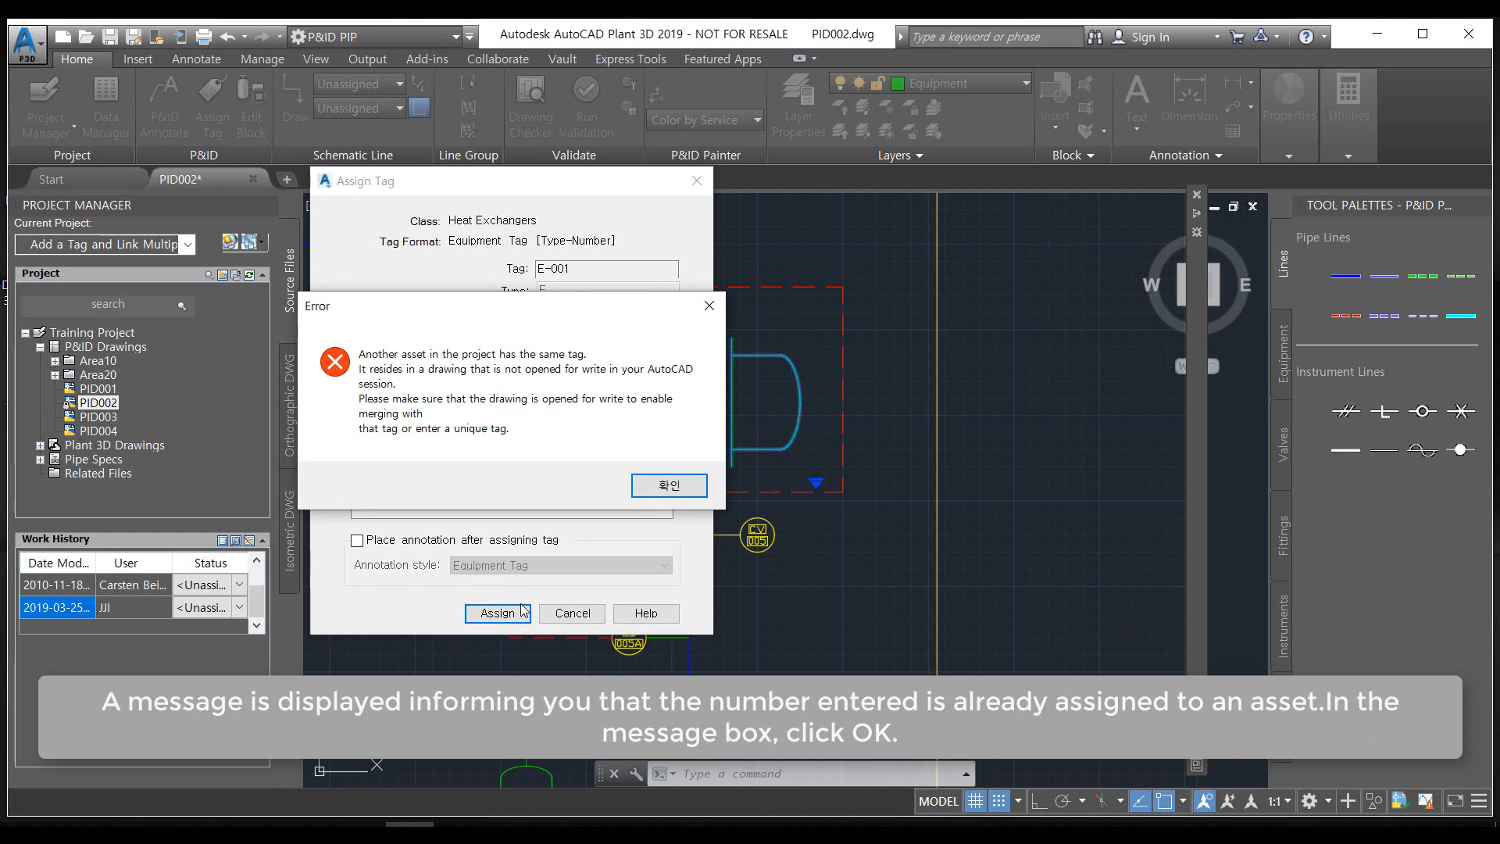
left_click(669, 485)
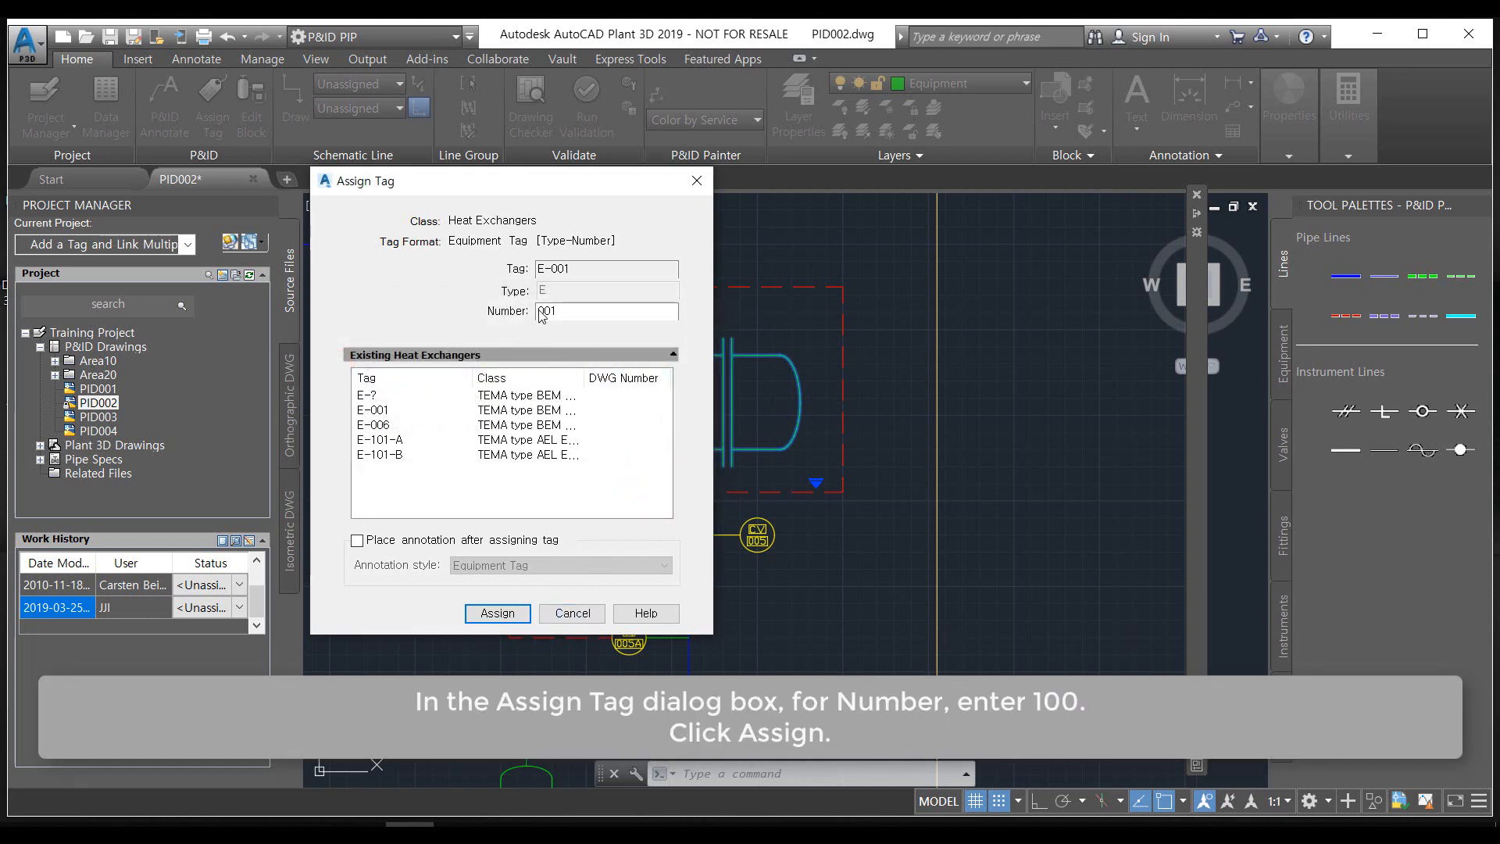
Set the heat exchanger's tag number to 100 and assign the tag
double_click(610, 309)
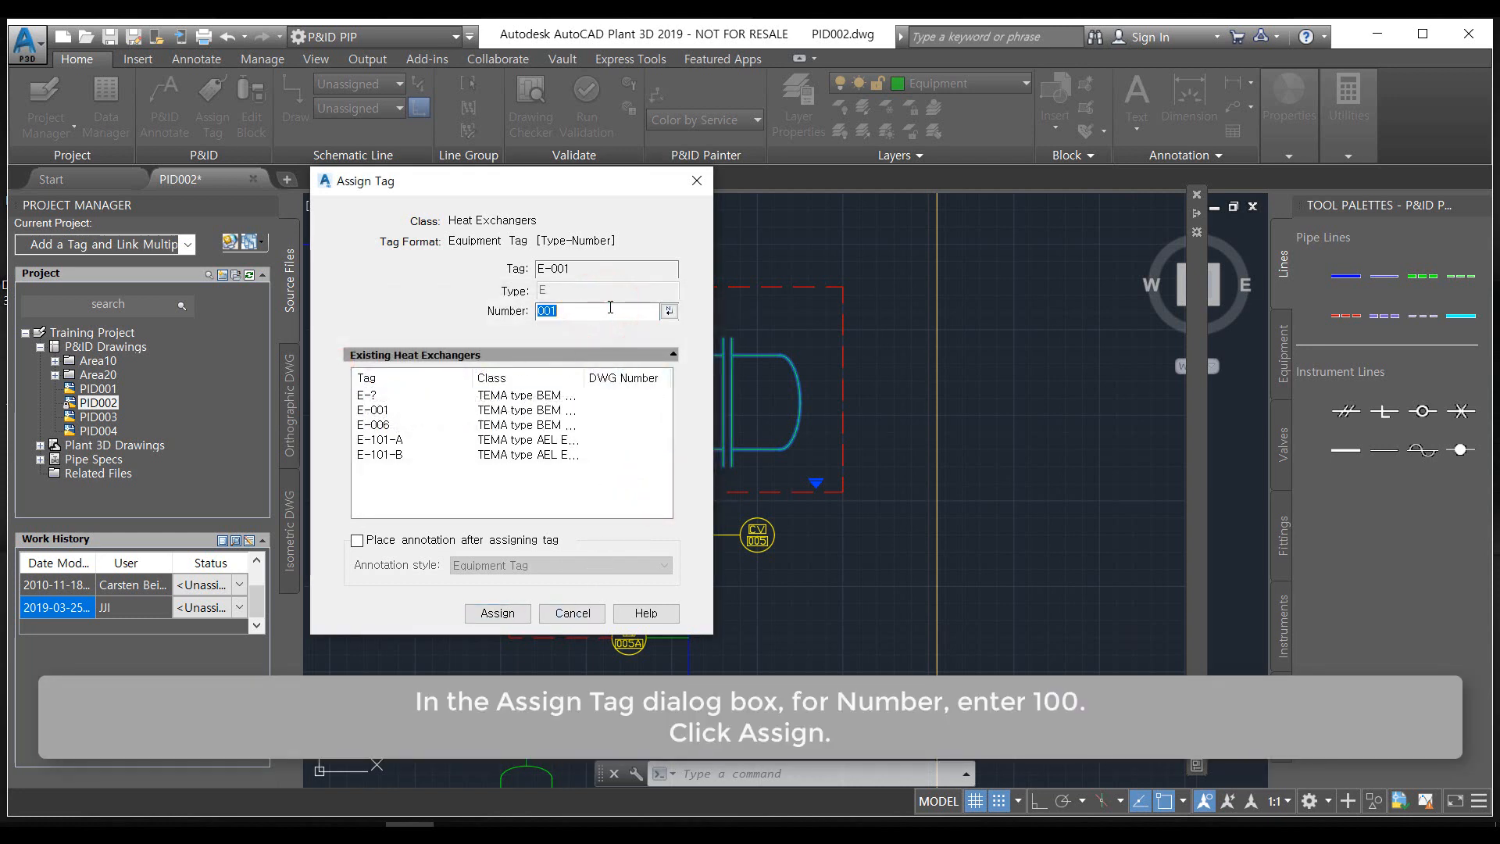
key("BackSpace")
type("100")
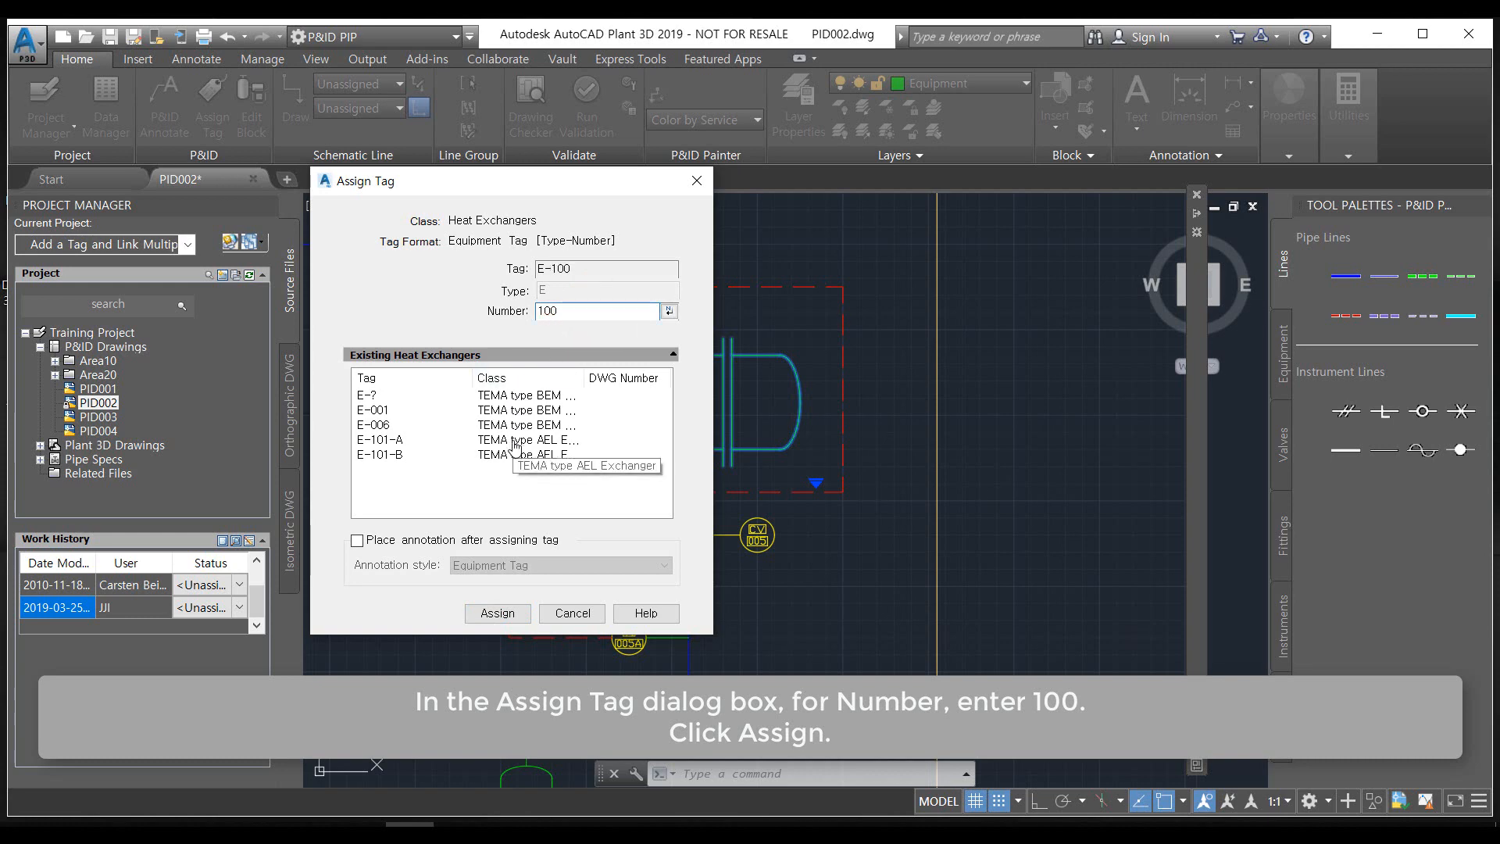
left_click(497, 613)
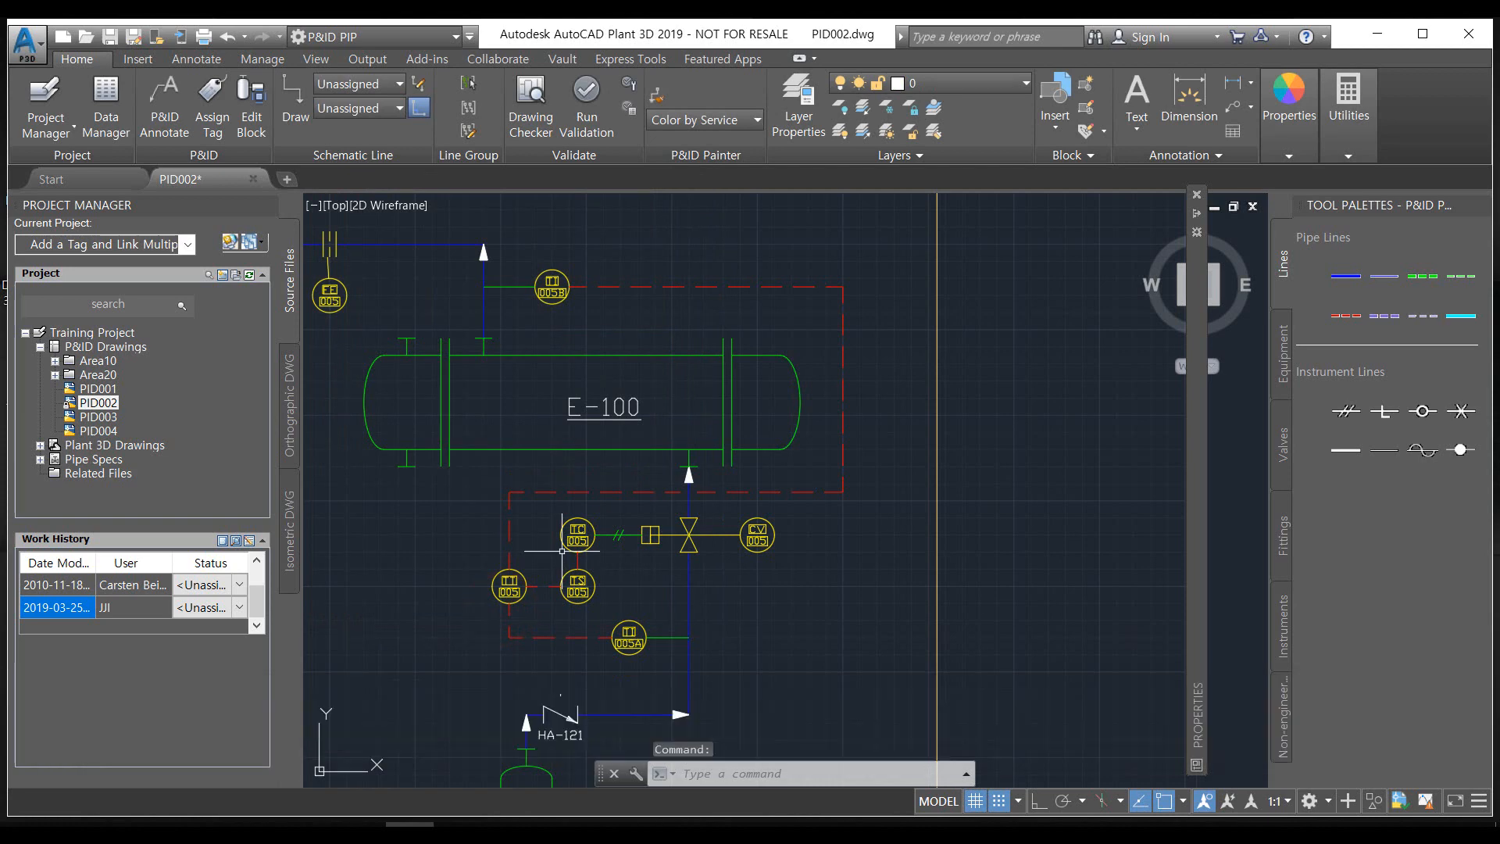
Open the PID001 drawing from the project's P&ID Drawings
middle_click_drag(562, 551, 858, 567)
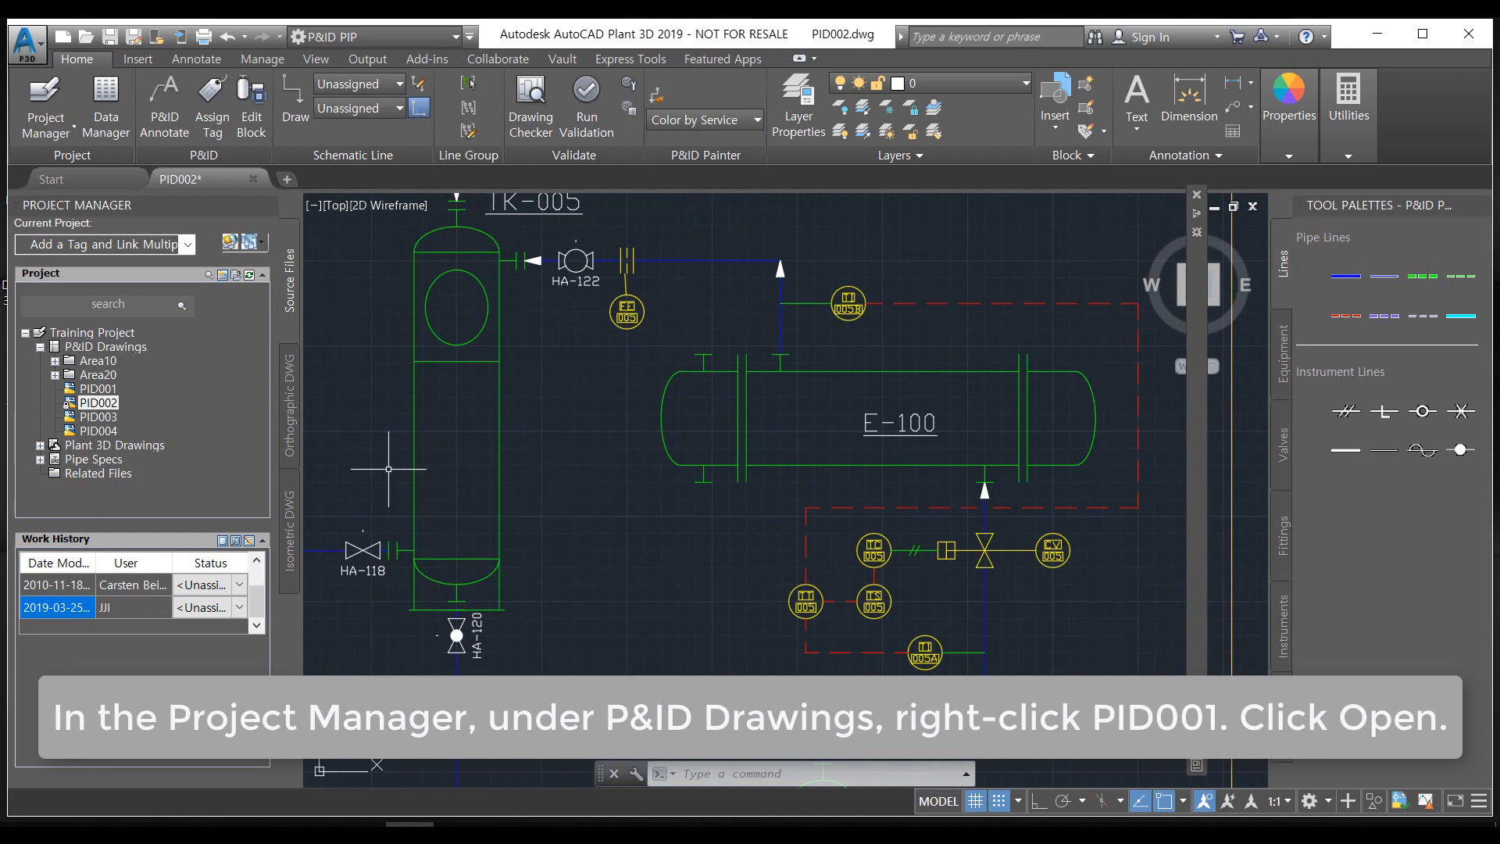
double_click(108, 389)
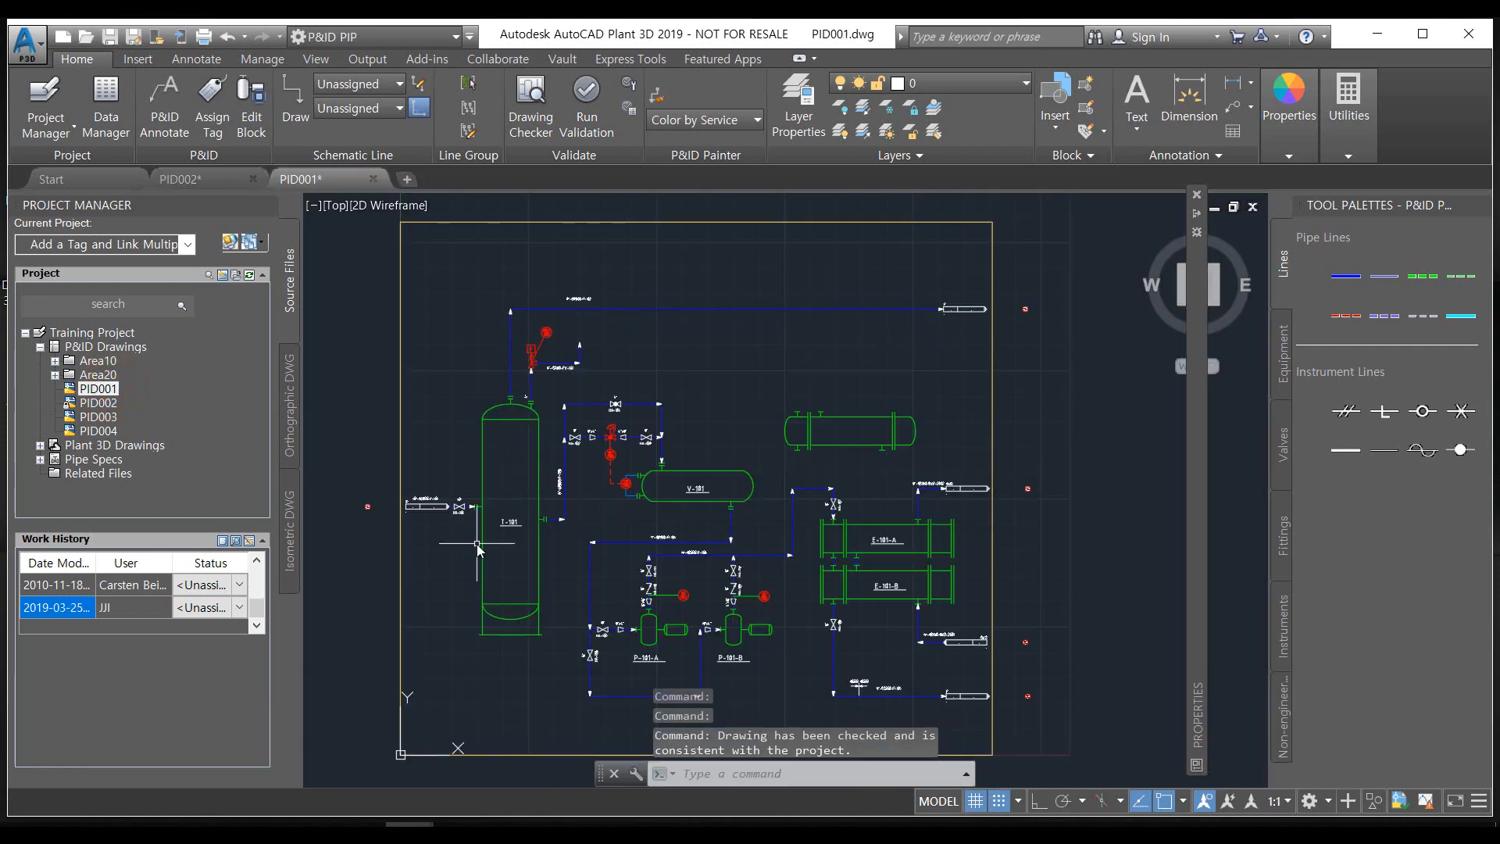
Open Assign Tag for the untagged heat exchanger located above E-101-A in PID001
scroll(827, 515, "up", 2)
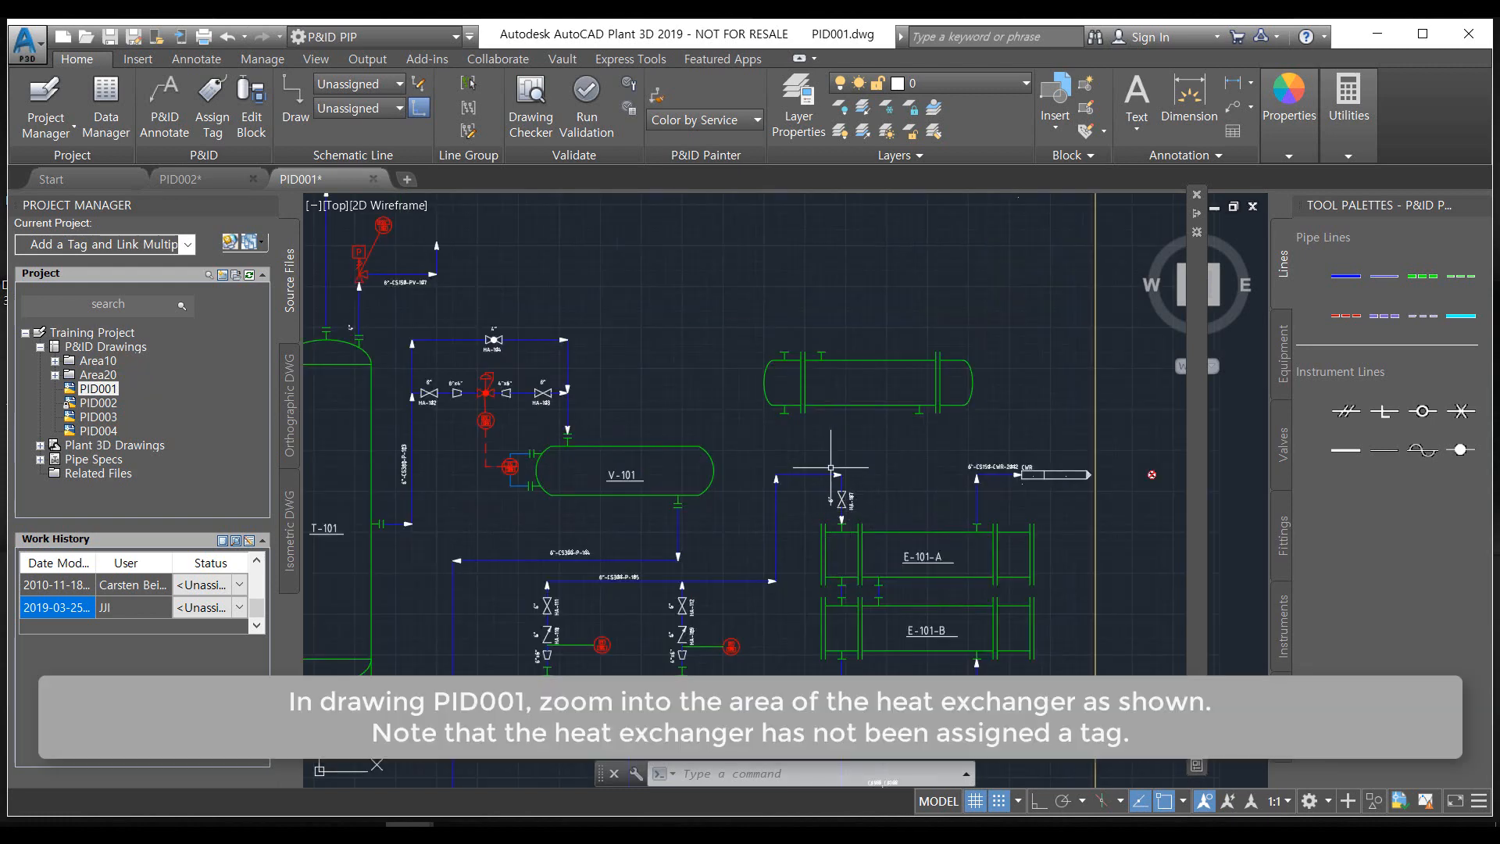
scroll(832, 468, "up", 1)
scroll(837, 456, "up", 1)
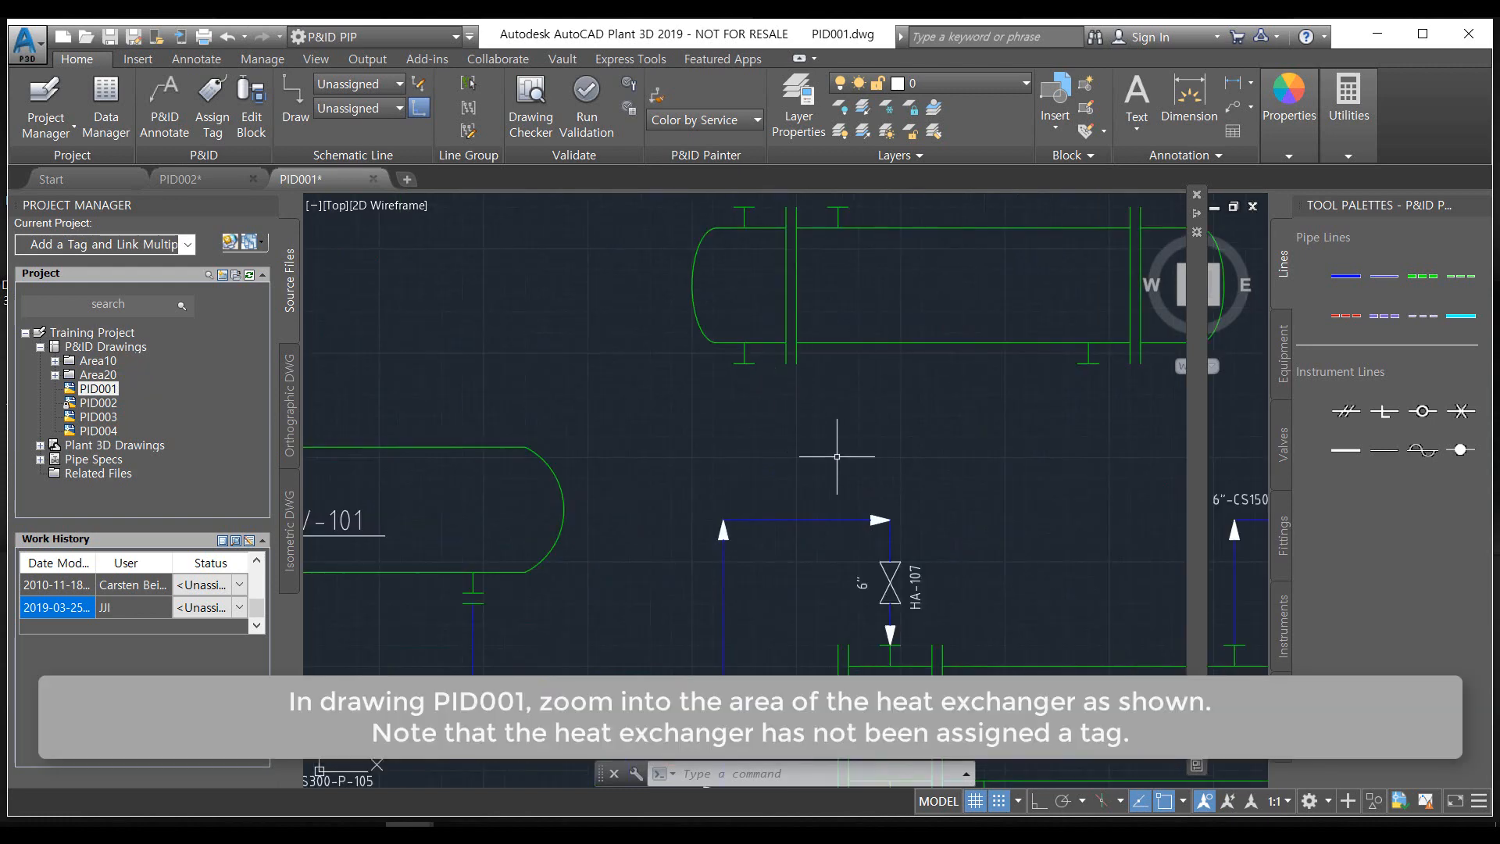
mouse_move(837, 457)
middle_mouse_down()
mouse_move(687, 609)
mouse_move(727, 613)
middle_mouse_up()
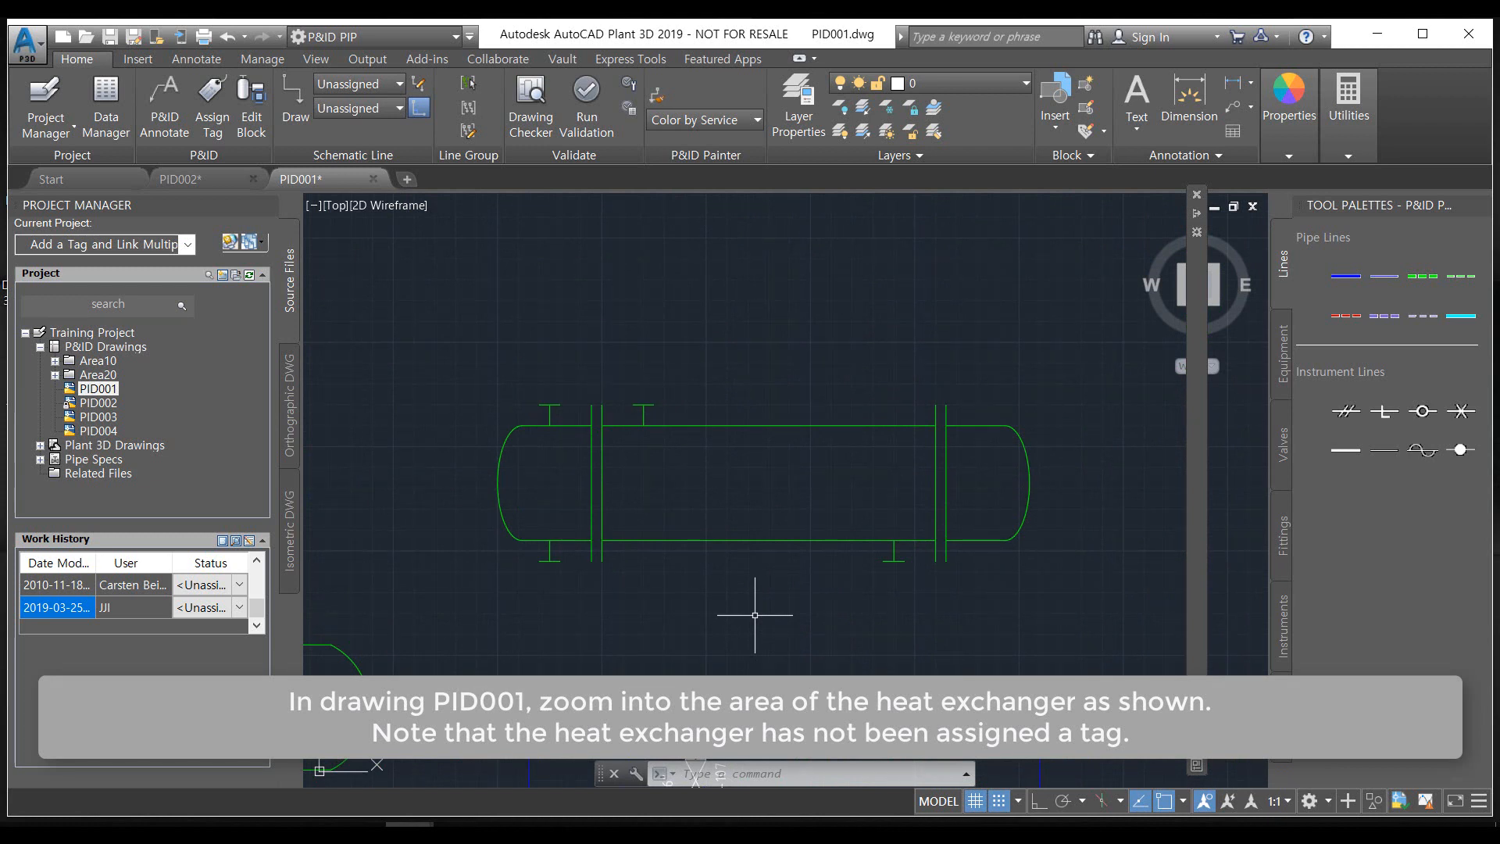
scroll(752, 613, "down", 2)
mouse_move(703, 603)
middle_mouse_down()
mouse_move(750, 602)
mouse_move(833, 547)
middle_mouse_up()
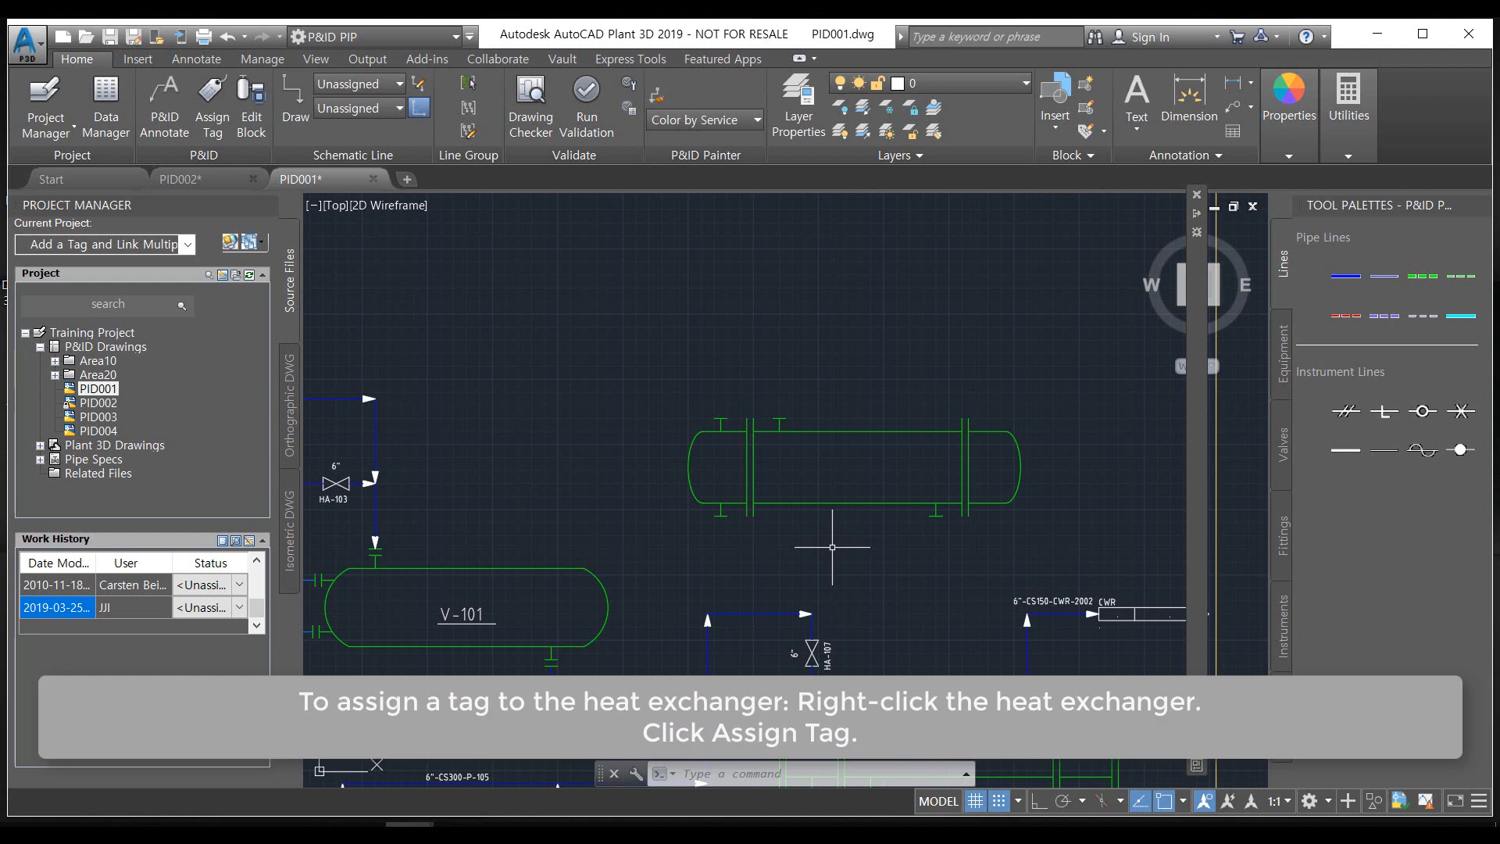
middle_click_drag(832, 547, 757, 414)
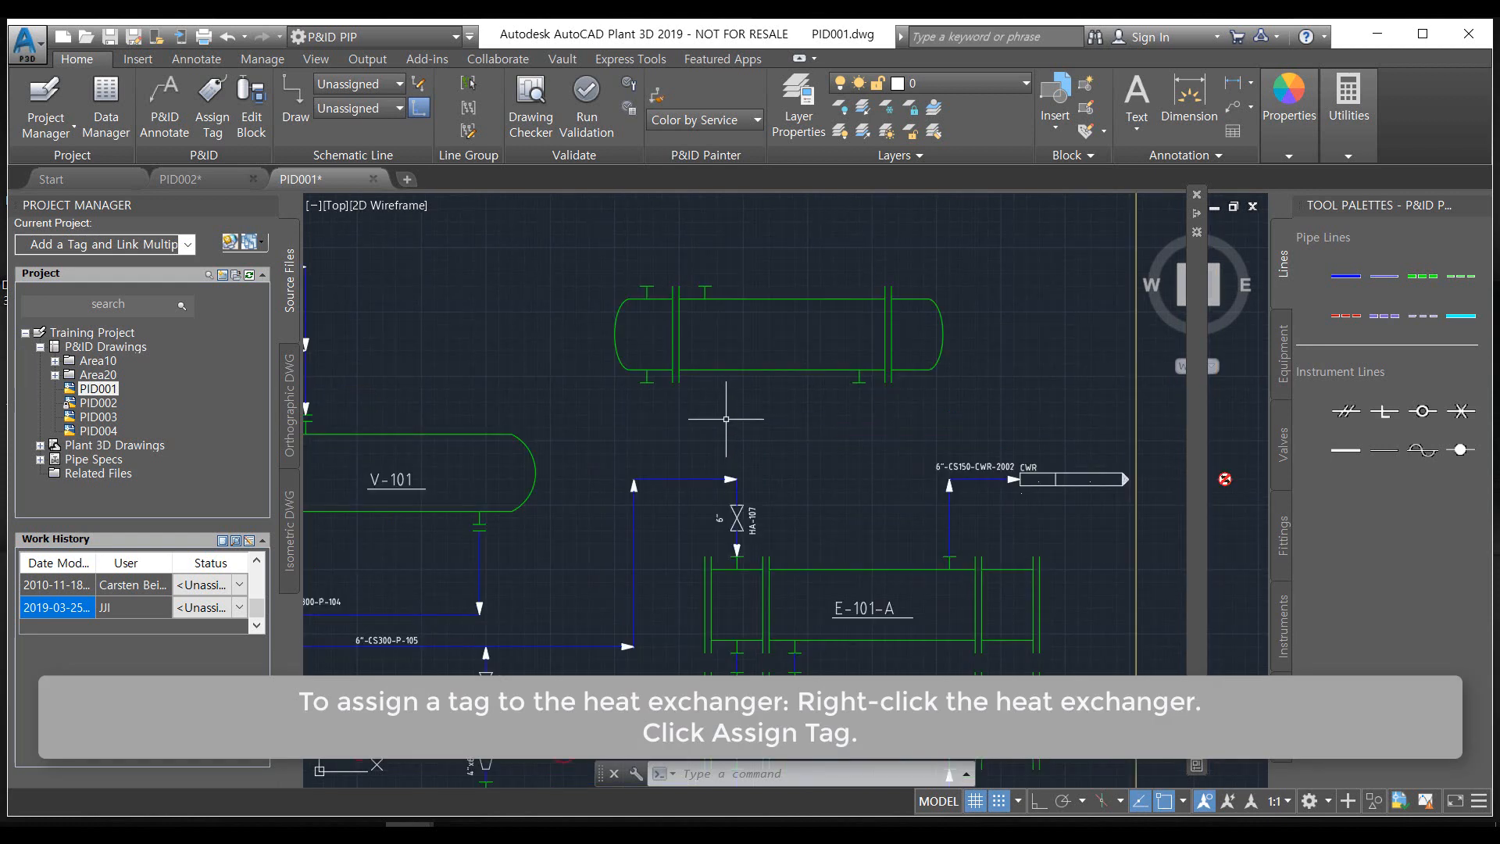
left_click(704, 371)
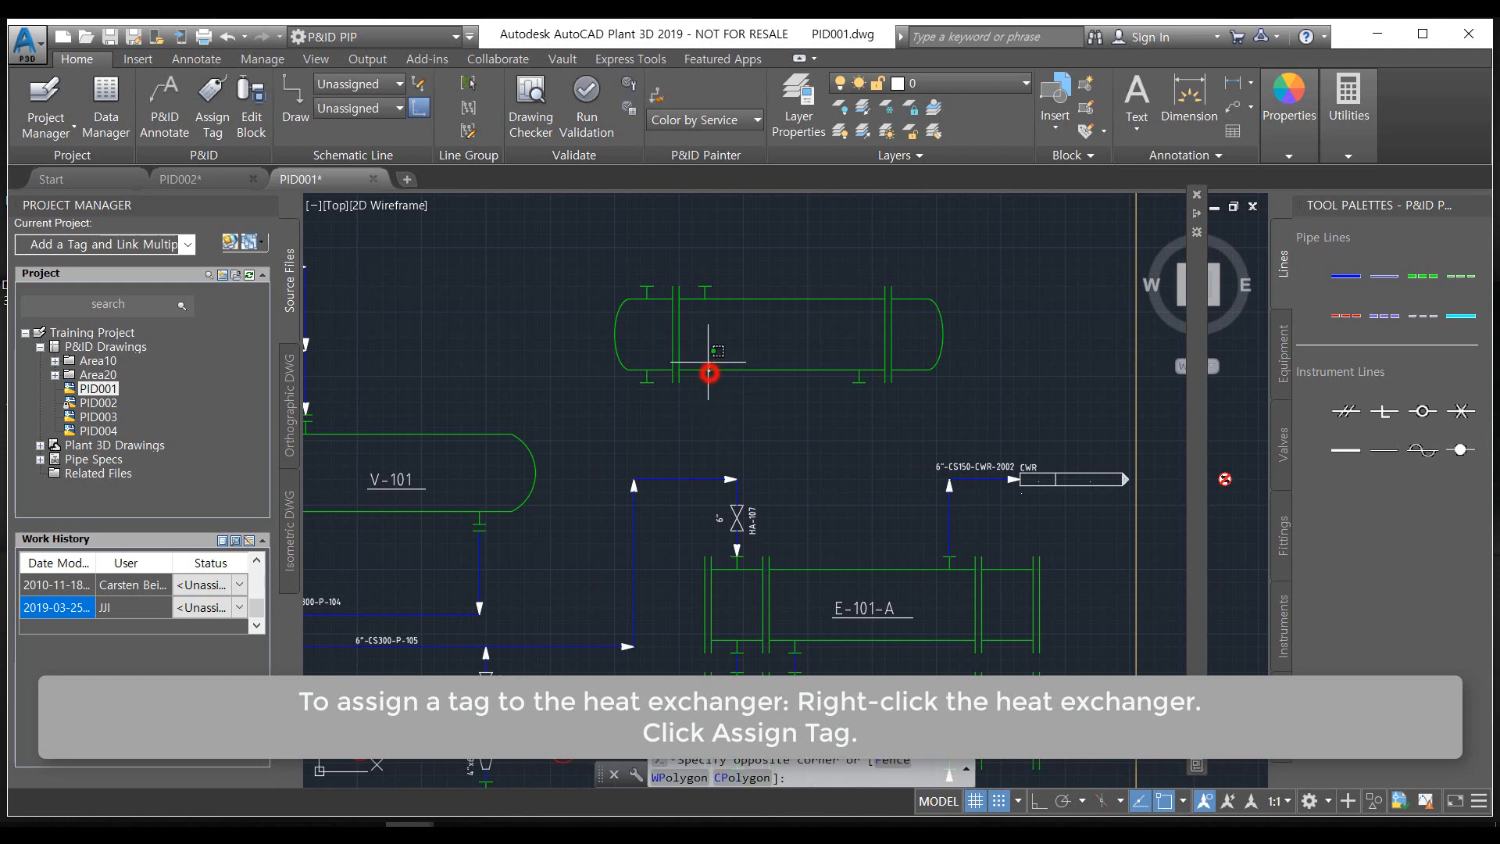
right_click(704, 371)
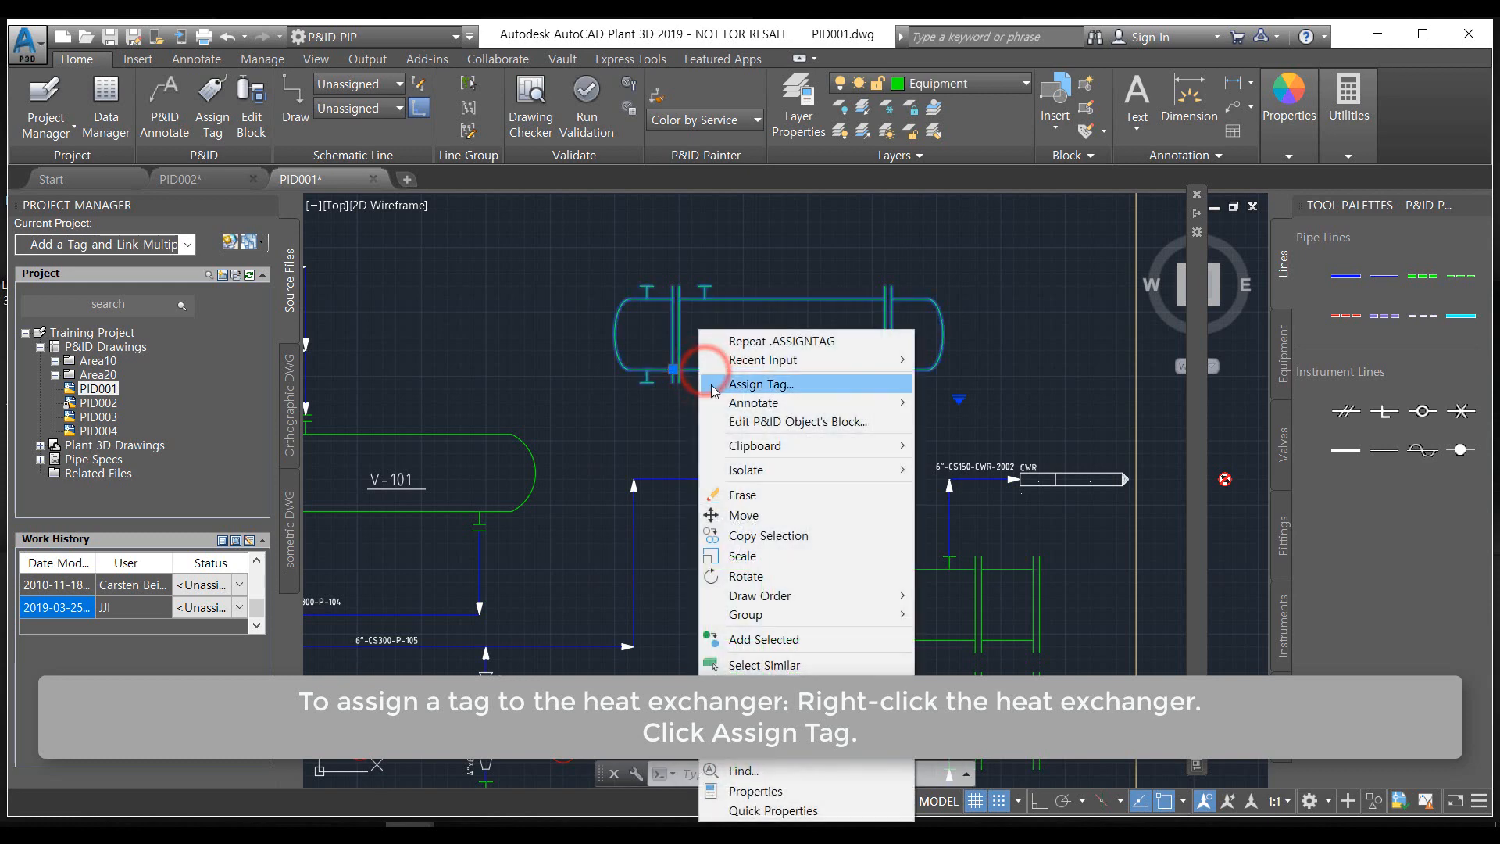
left_click(742, 387)
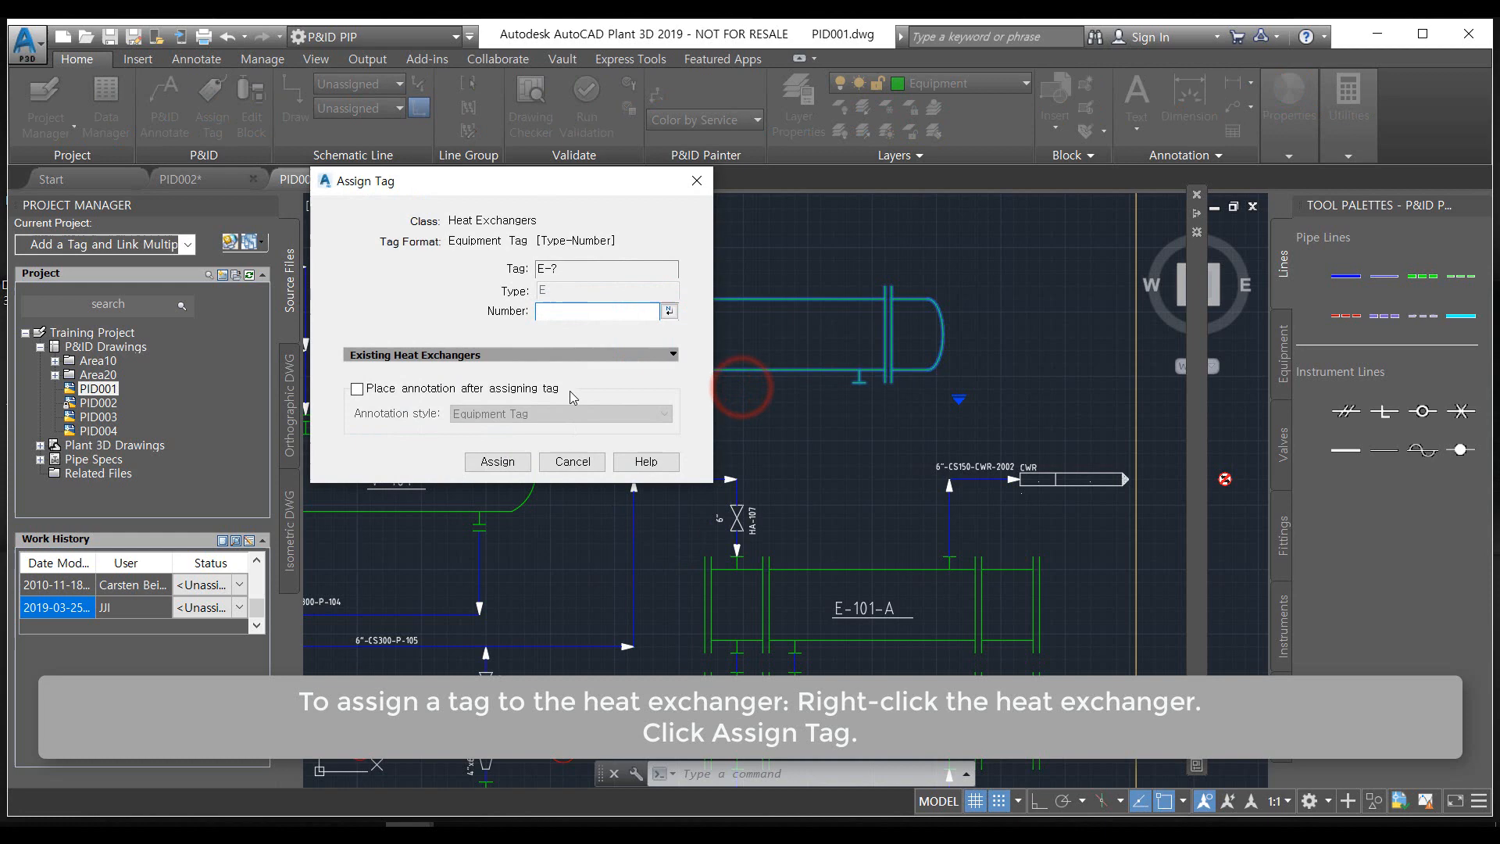
Set the heat exchanger's tag number to 100 and assign this already used tag to the selected component
left_click(578, 311)
type("100")
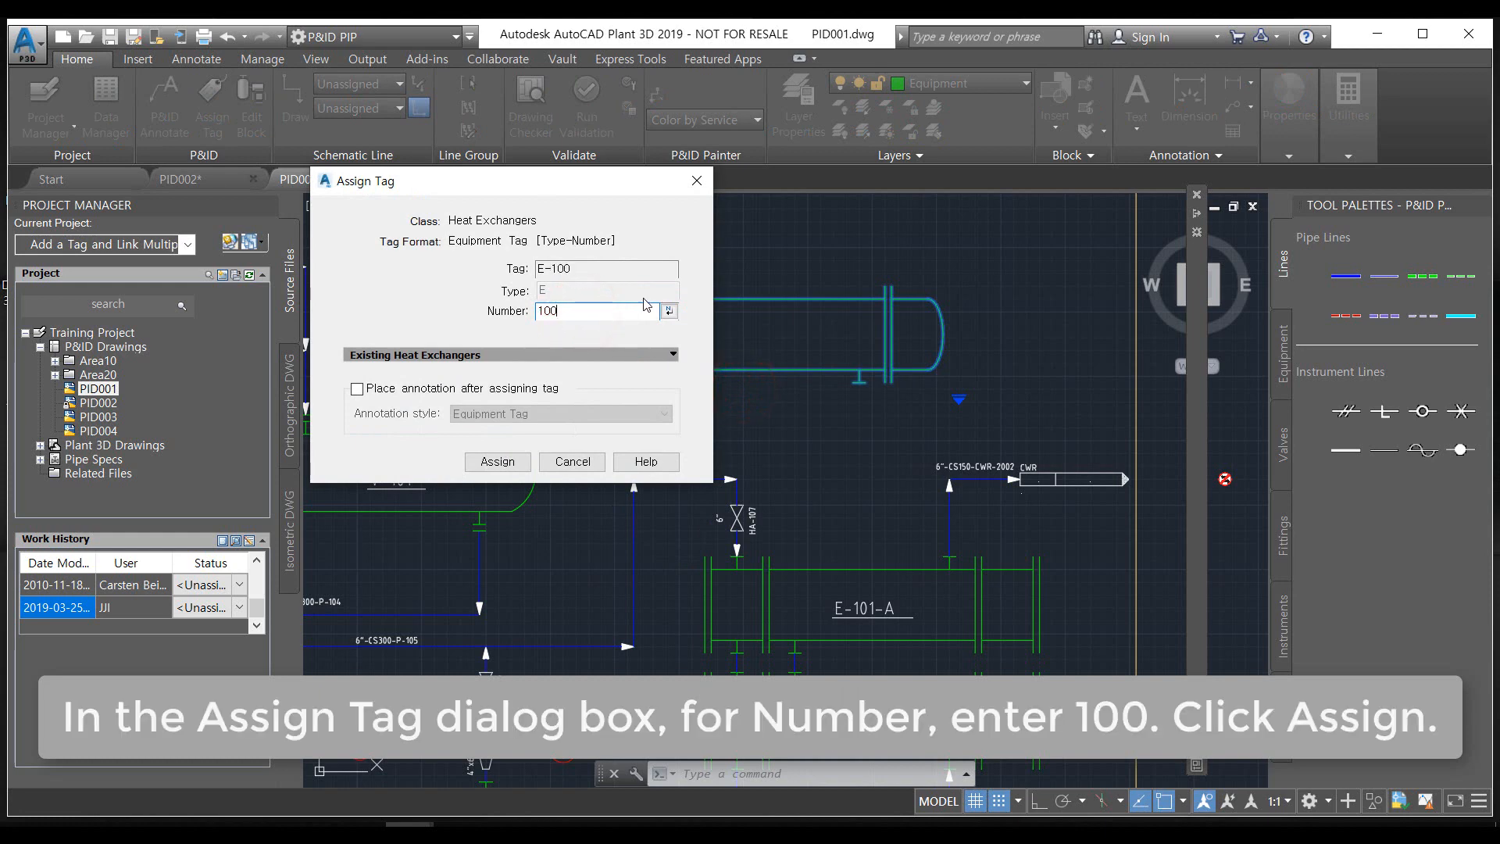
left_click(475, 462)
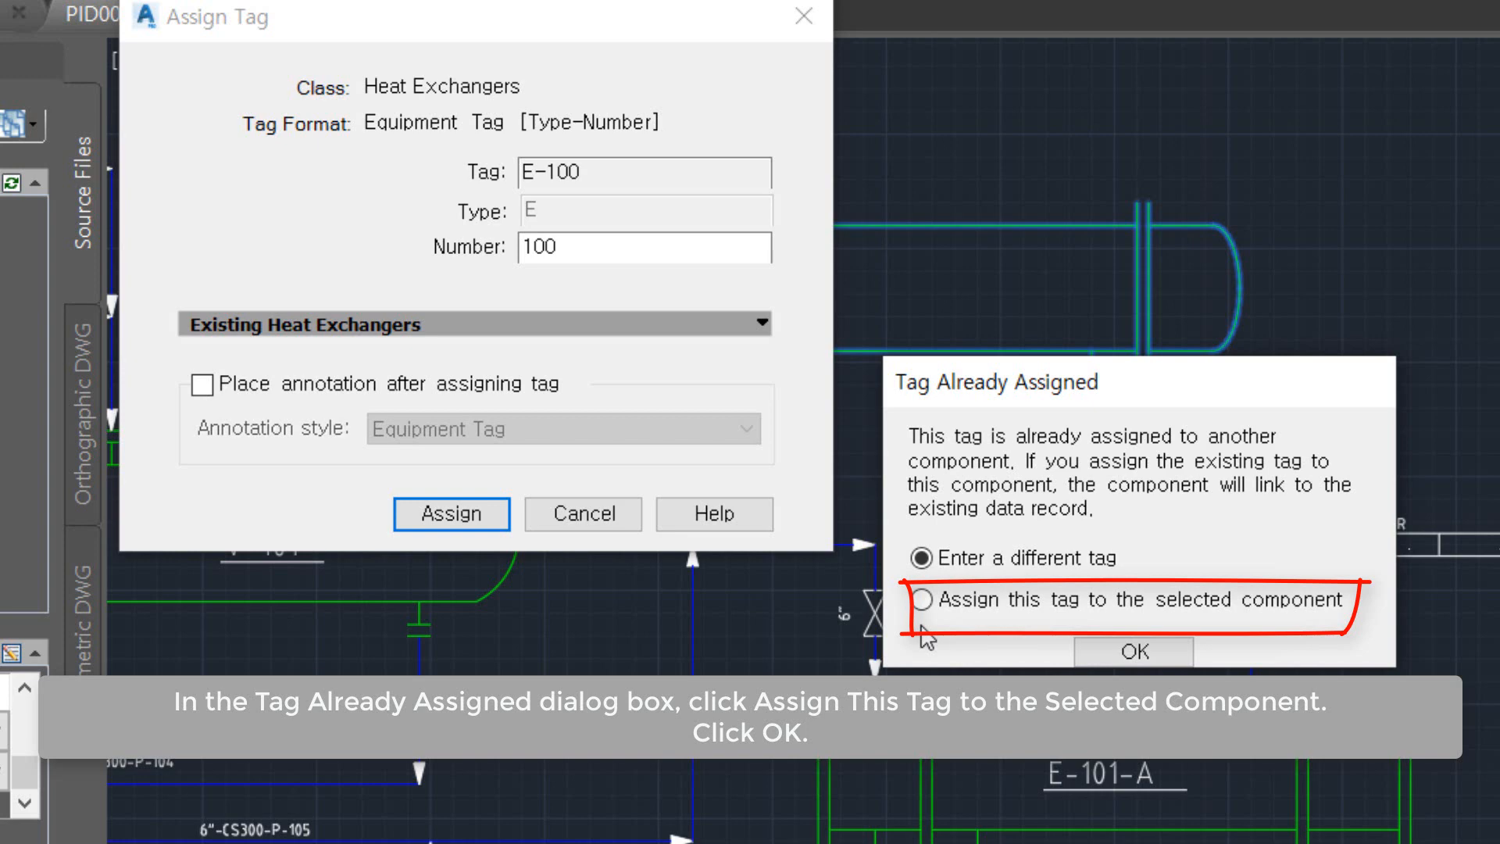
left_click(921, 599)
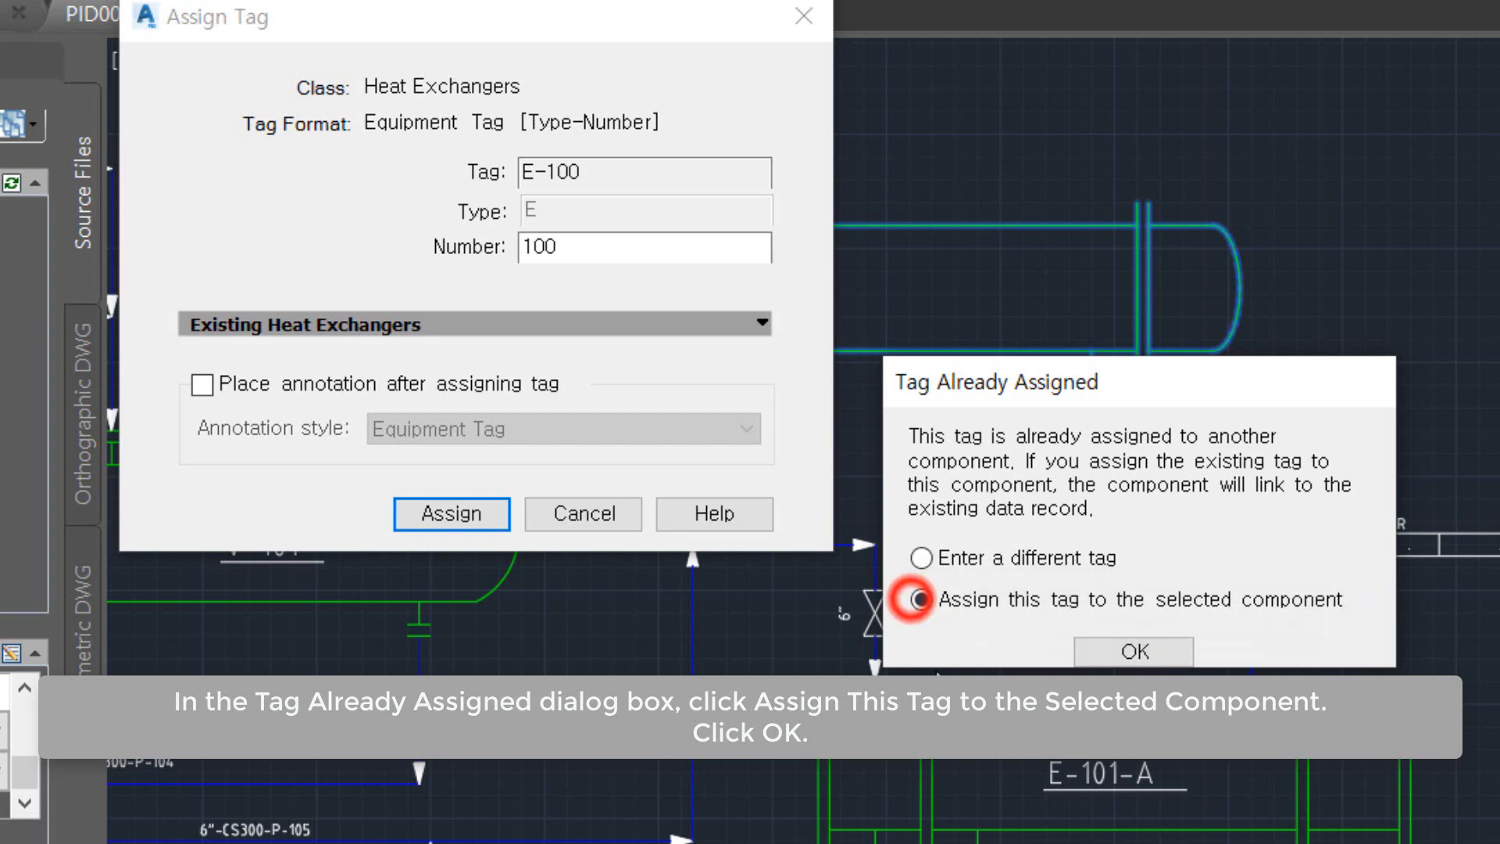
left_click(1117, 657)
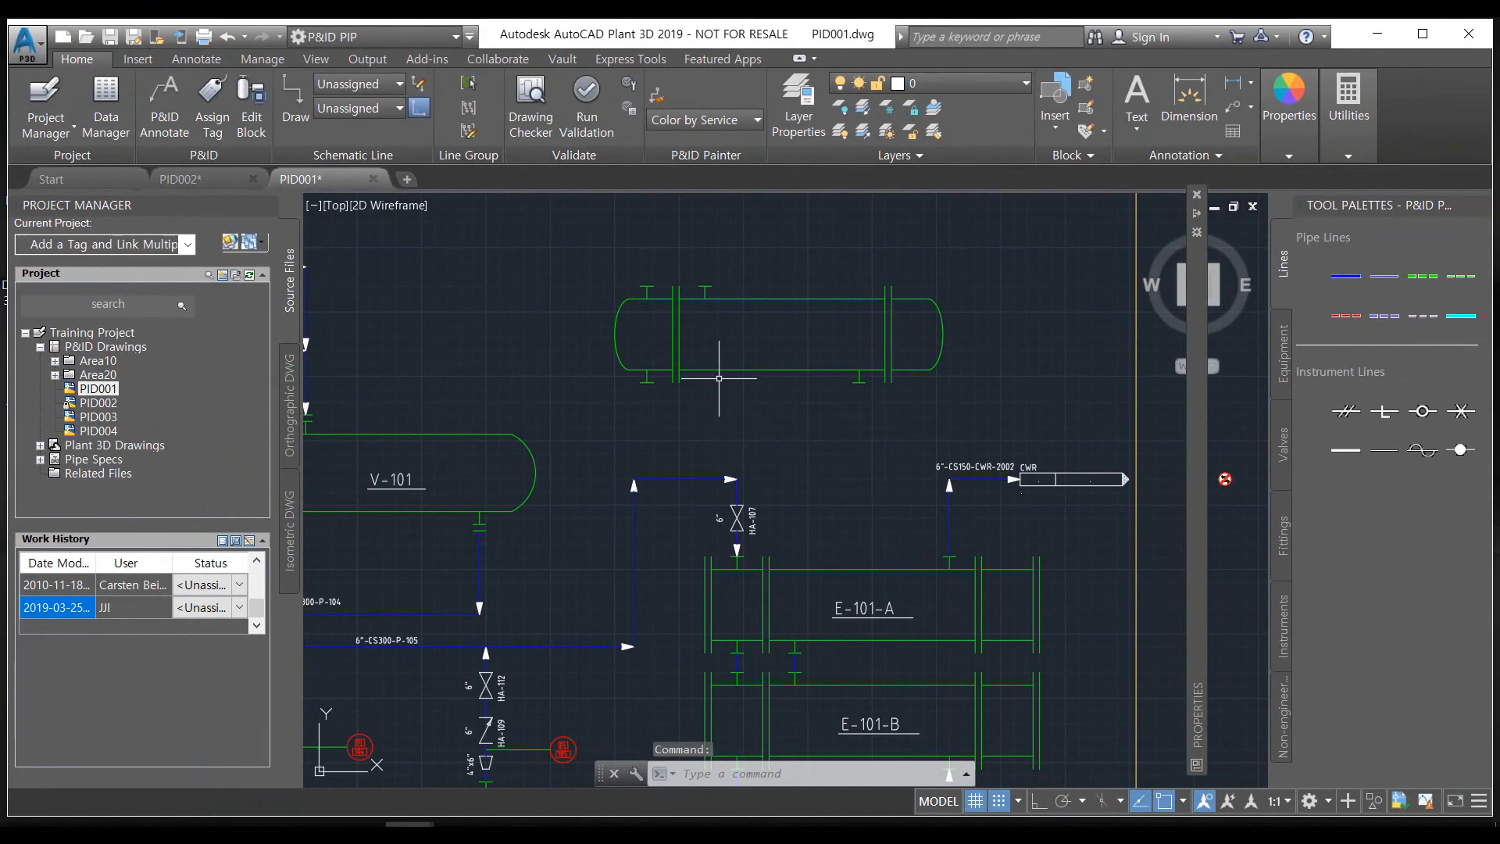
Annotate the newly tagged heat exchanger with the Equipment Tag style, placing the label inside its shell
scroll(734, 355, "up", 2)
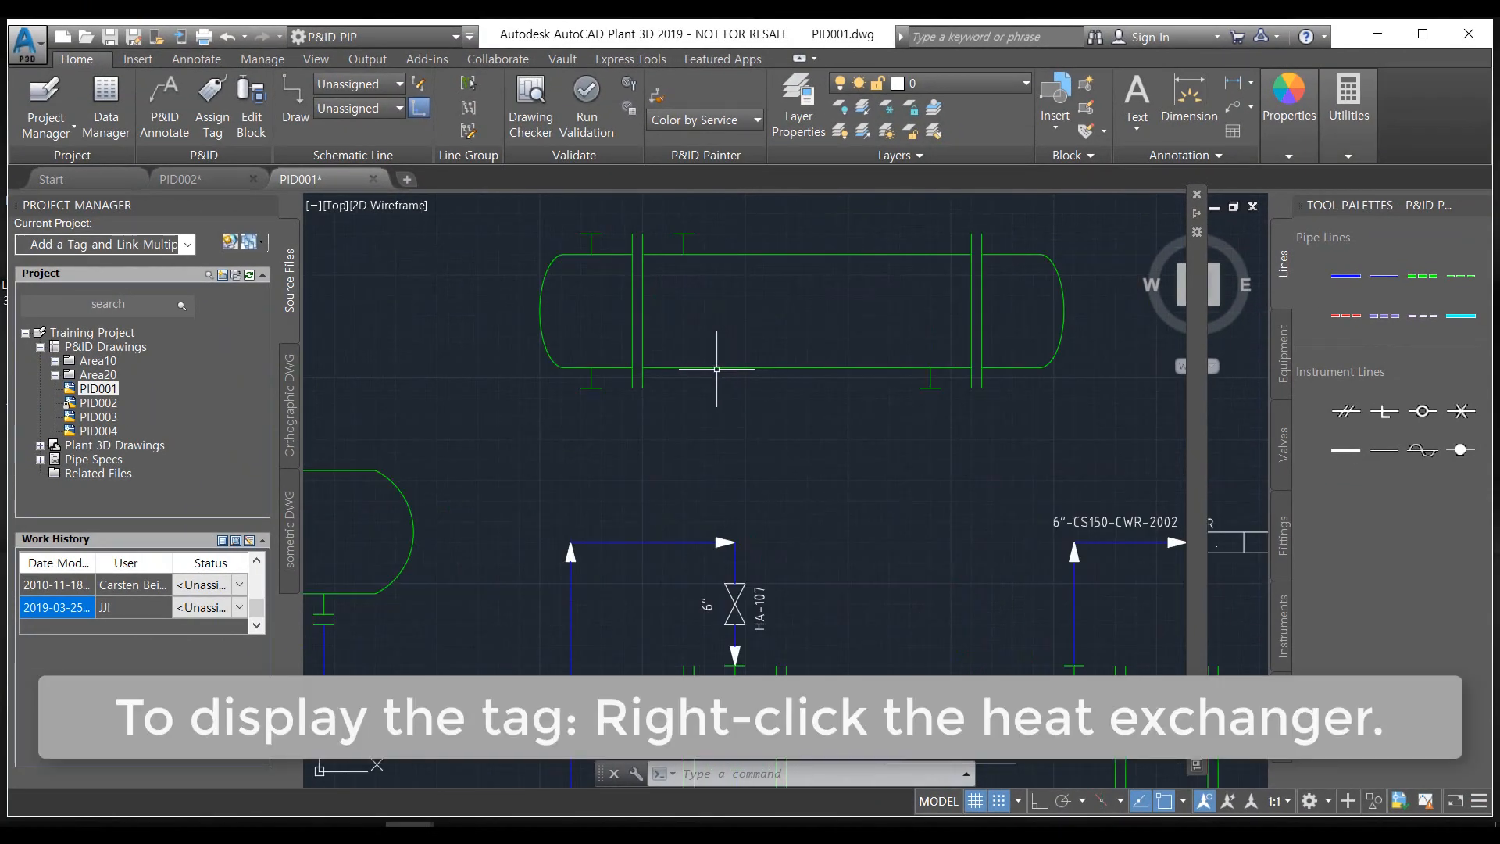
left_click(710, 365)
right_click(710, 365)
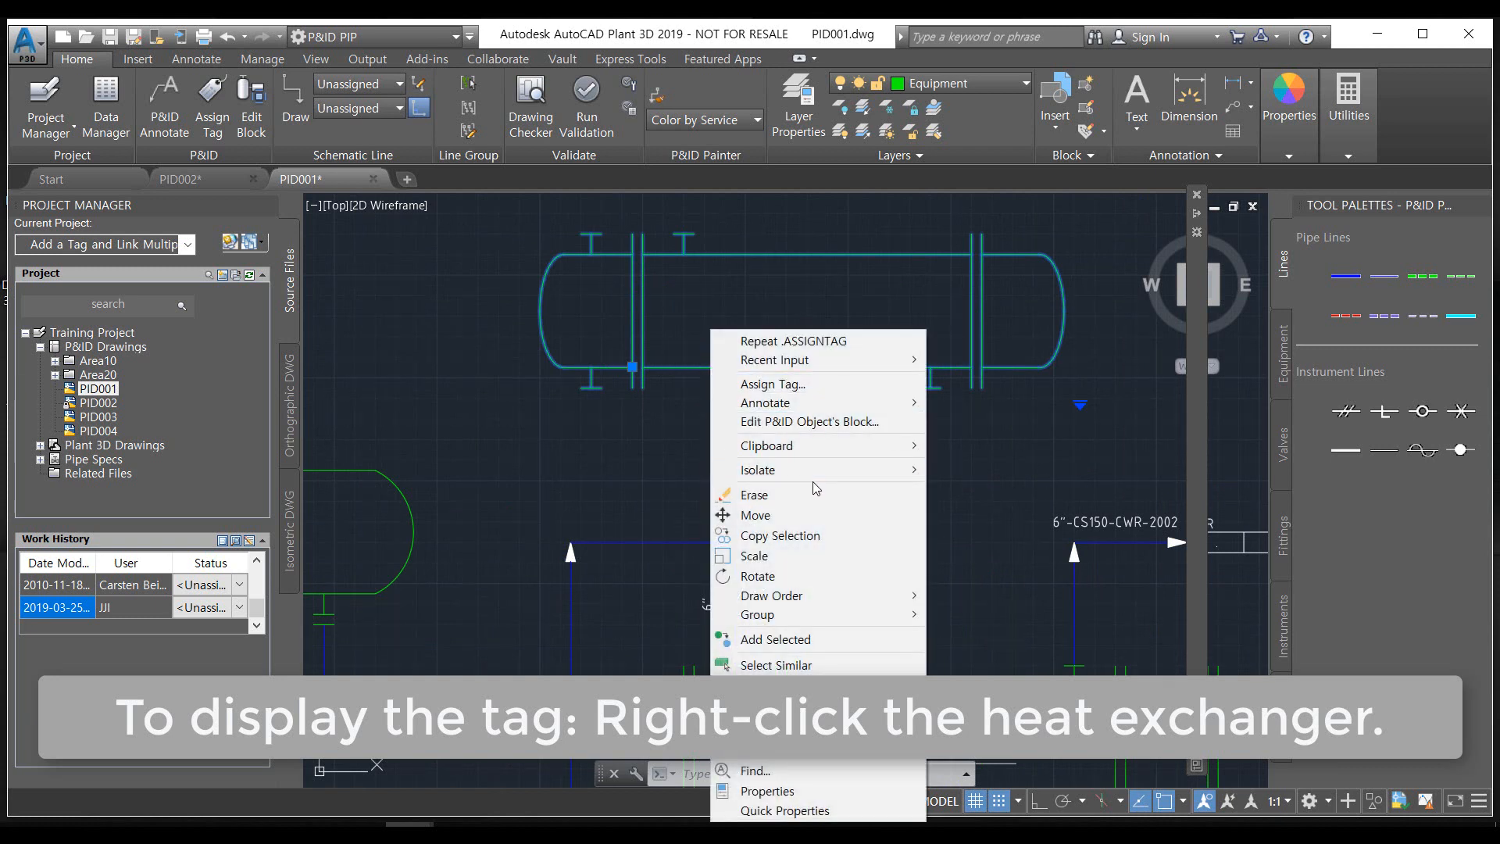
mouse_move(793, 408)
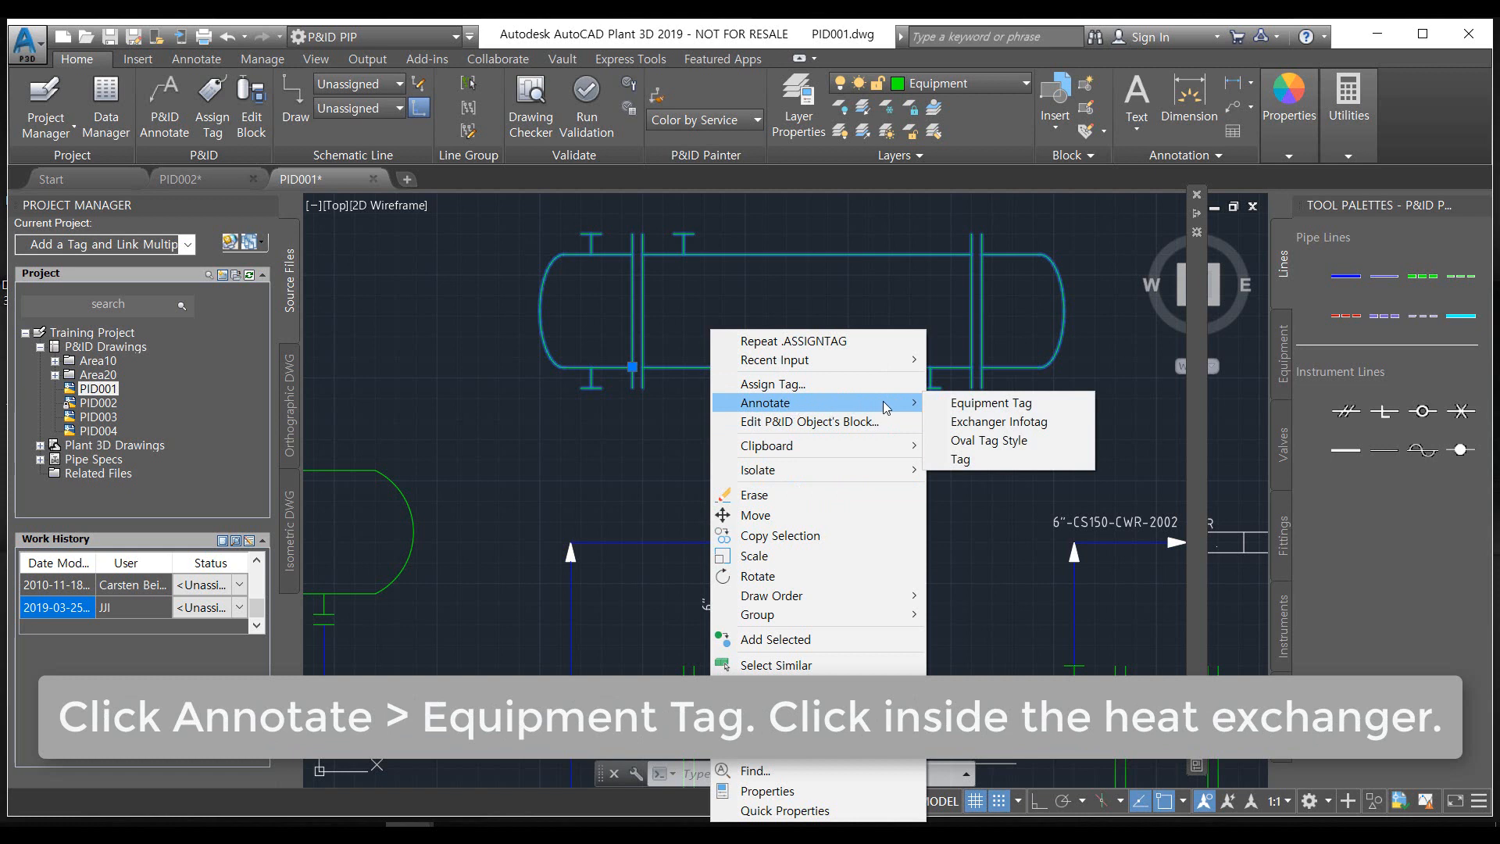
left_click(1032, 406)
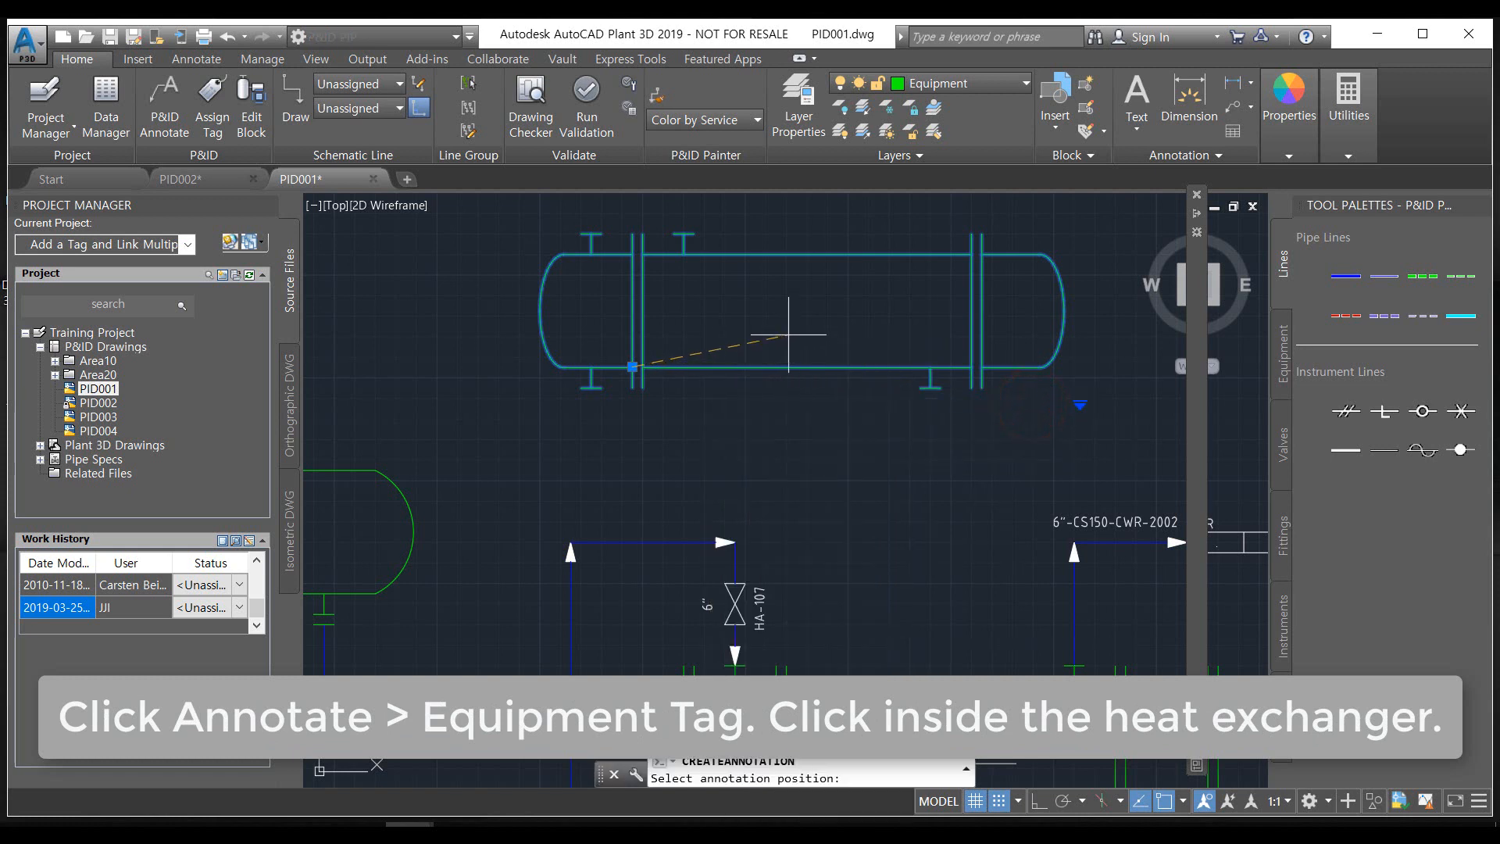
left_click(805, 317)
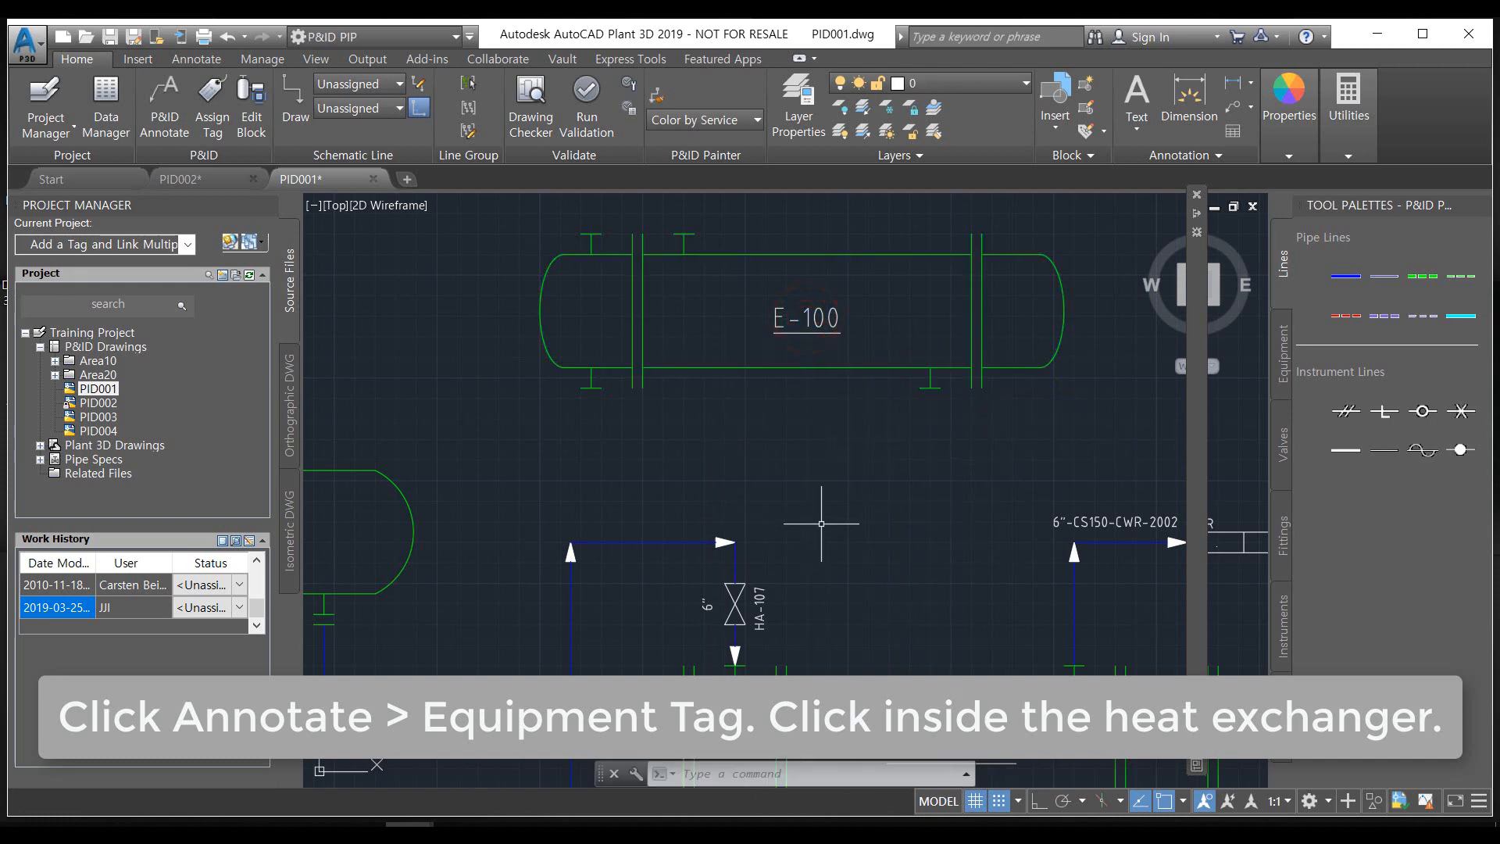
scroll(821, 523, "down", 6)
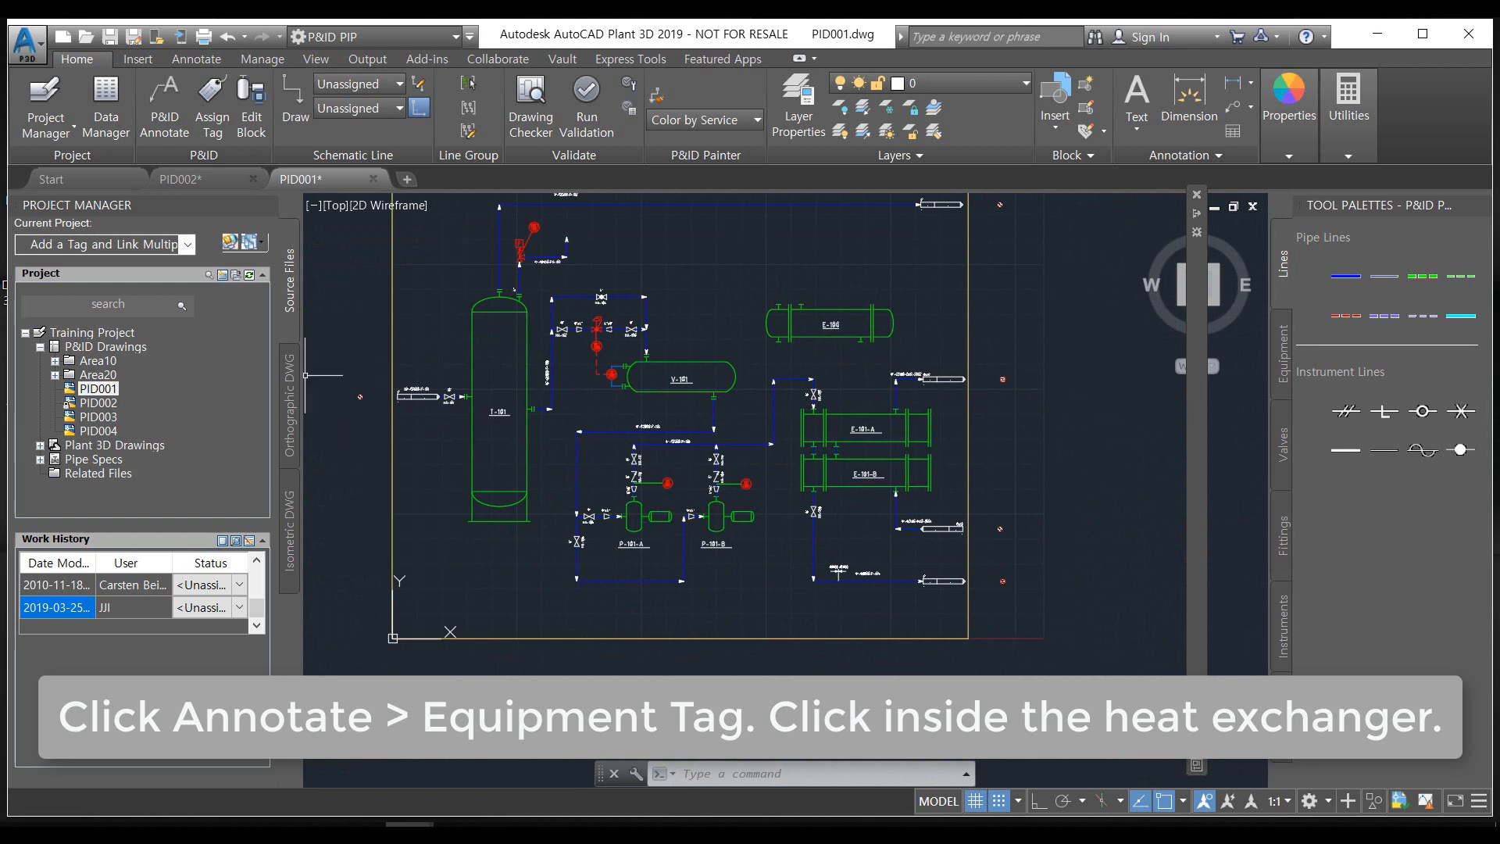
left_click(506, 831)
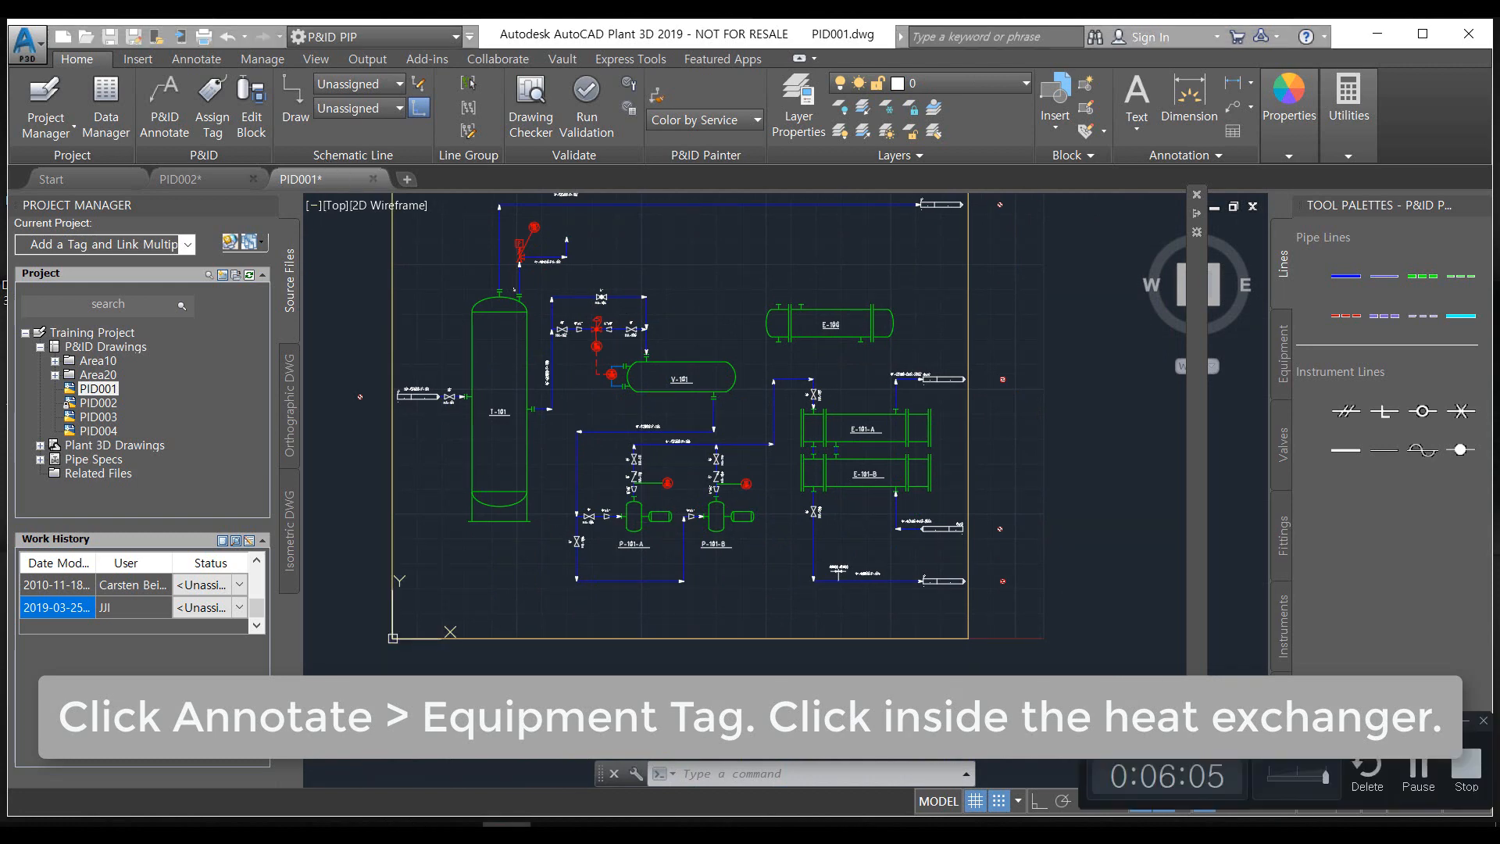
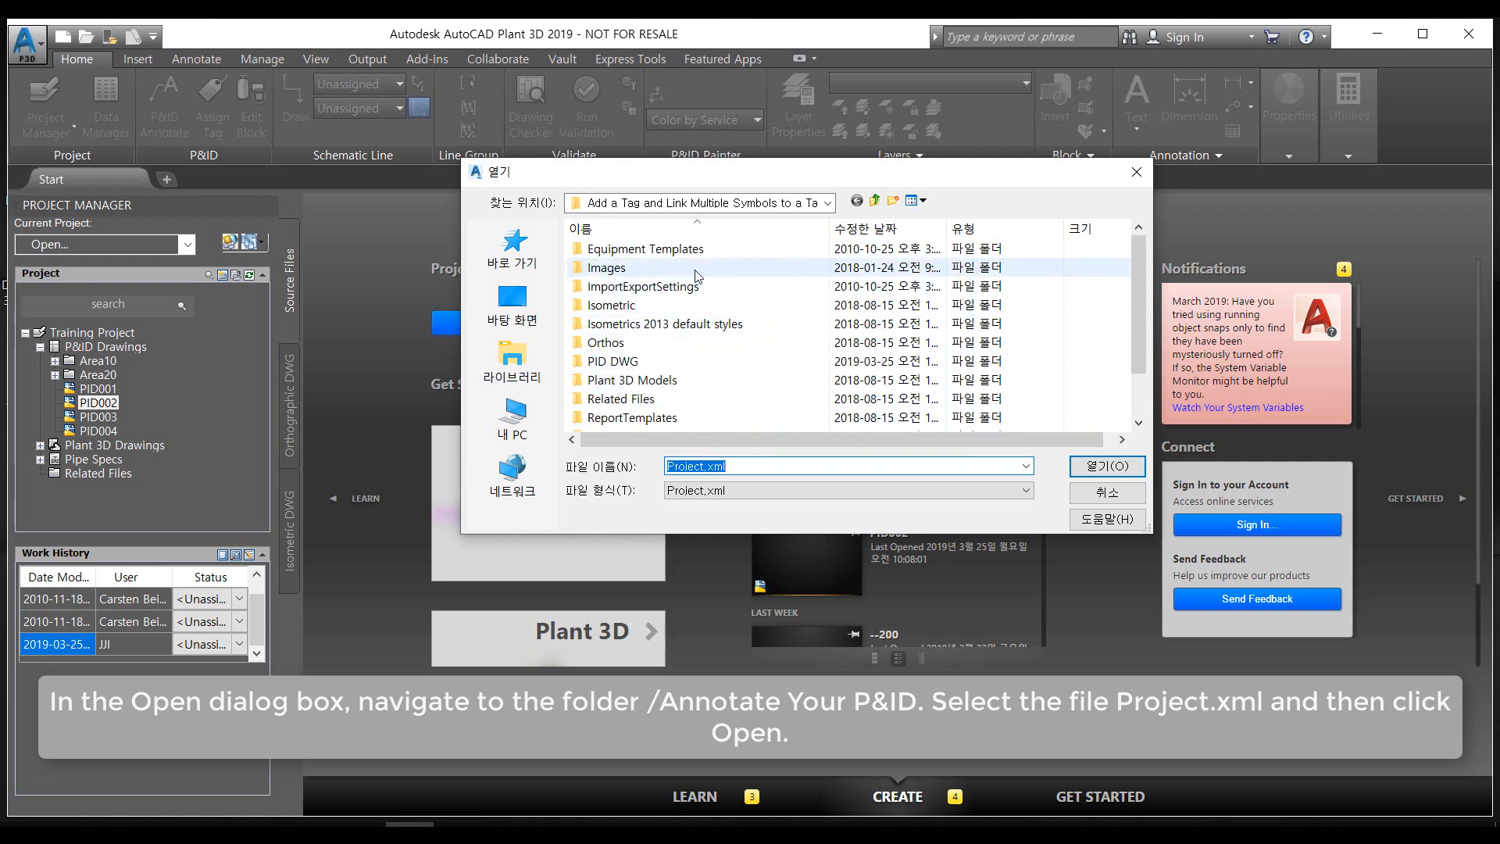
Open the project file Project.xml from the Annotate Your P&ID folder
scroll(699, 309, "down", 1)
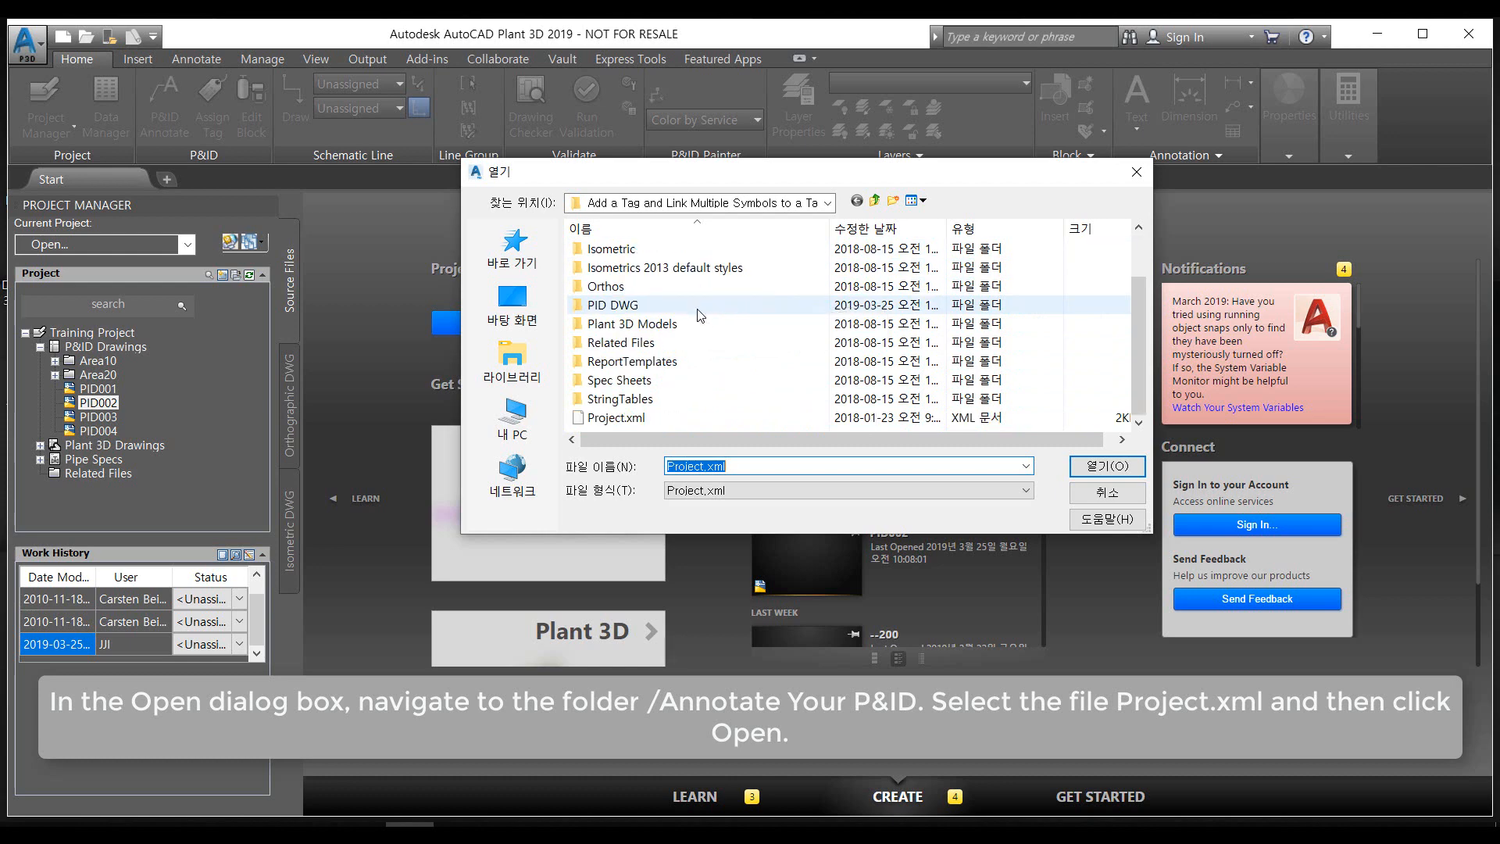
left_click(874, 200)
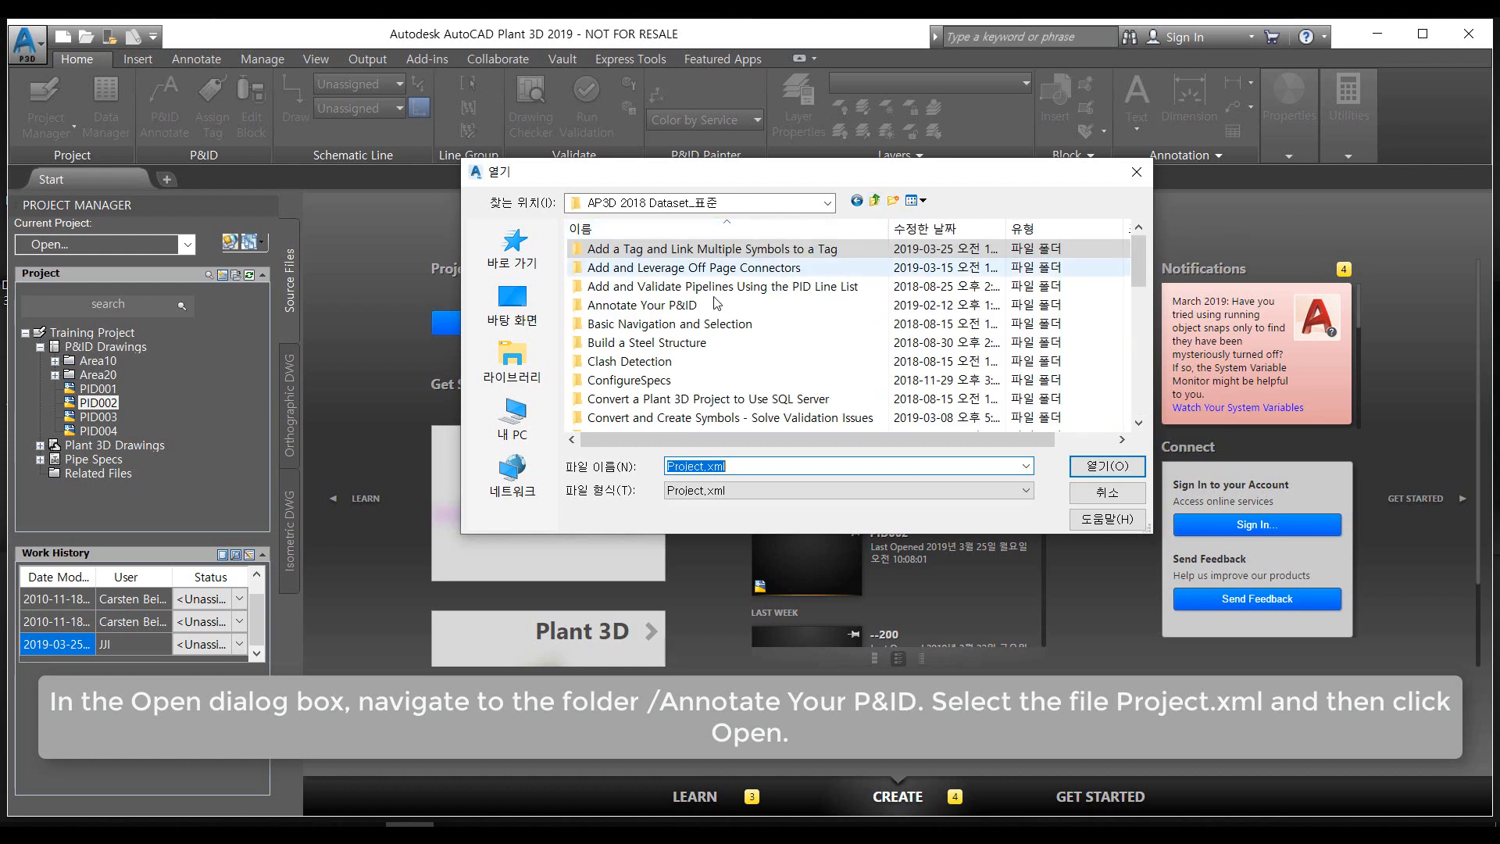
double_click(654, 306)
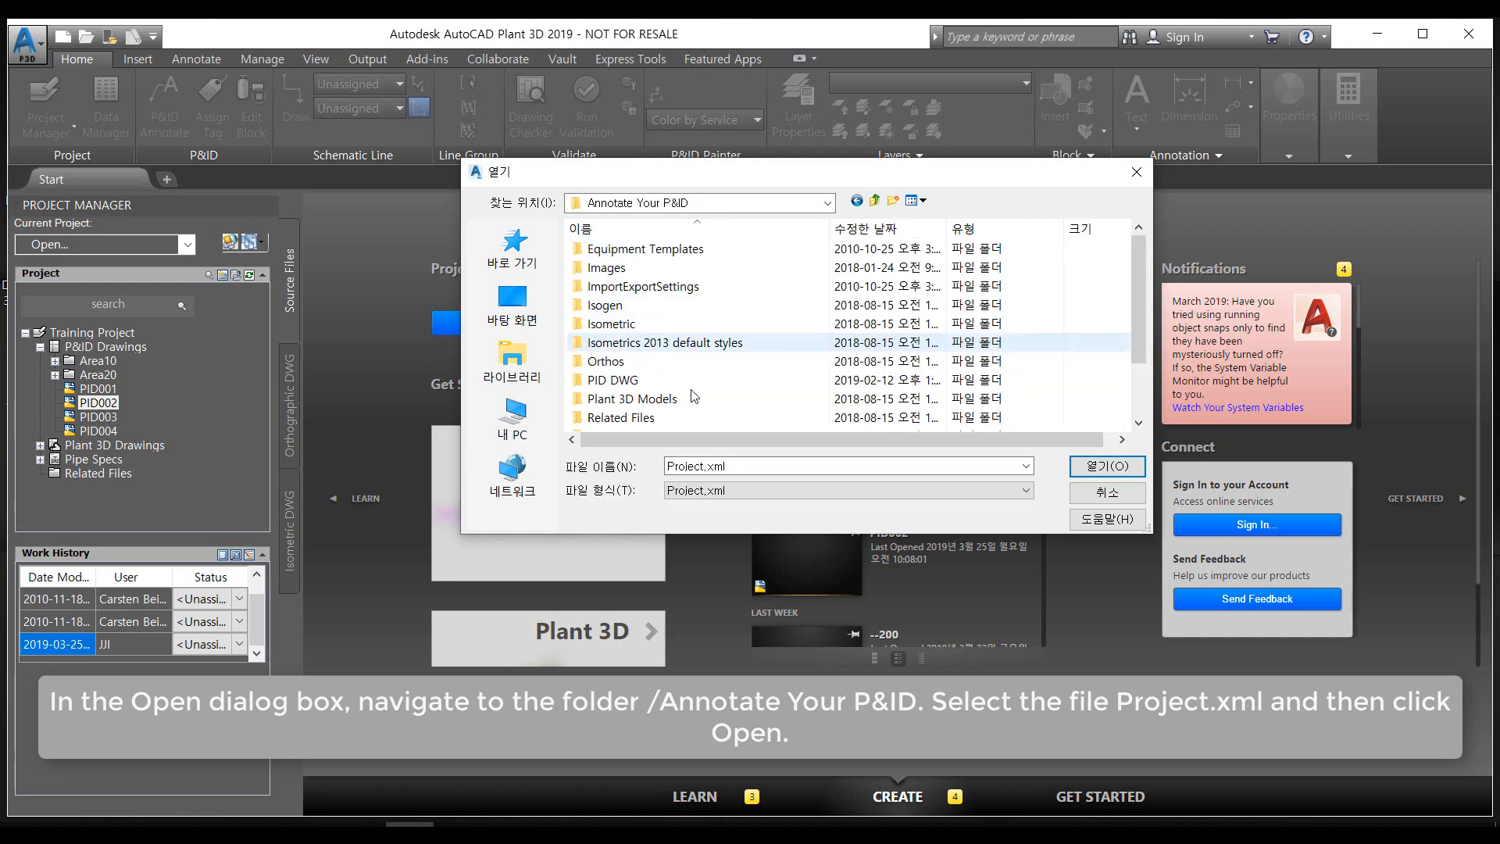
left_click(653, 420)
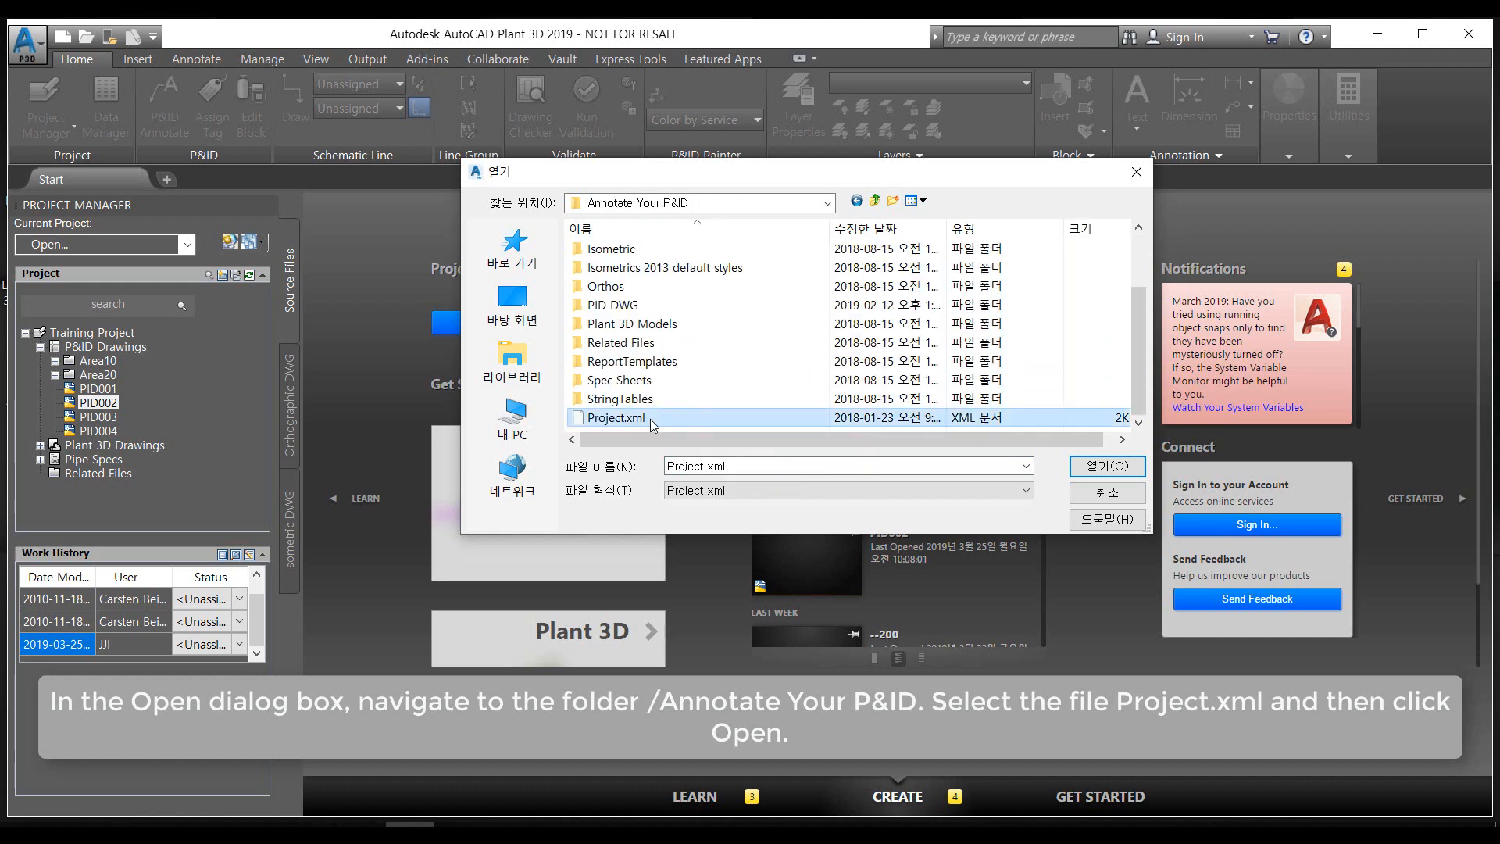
double_click(653, 420)
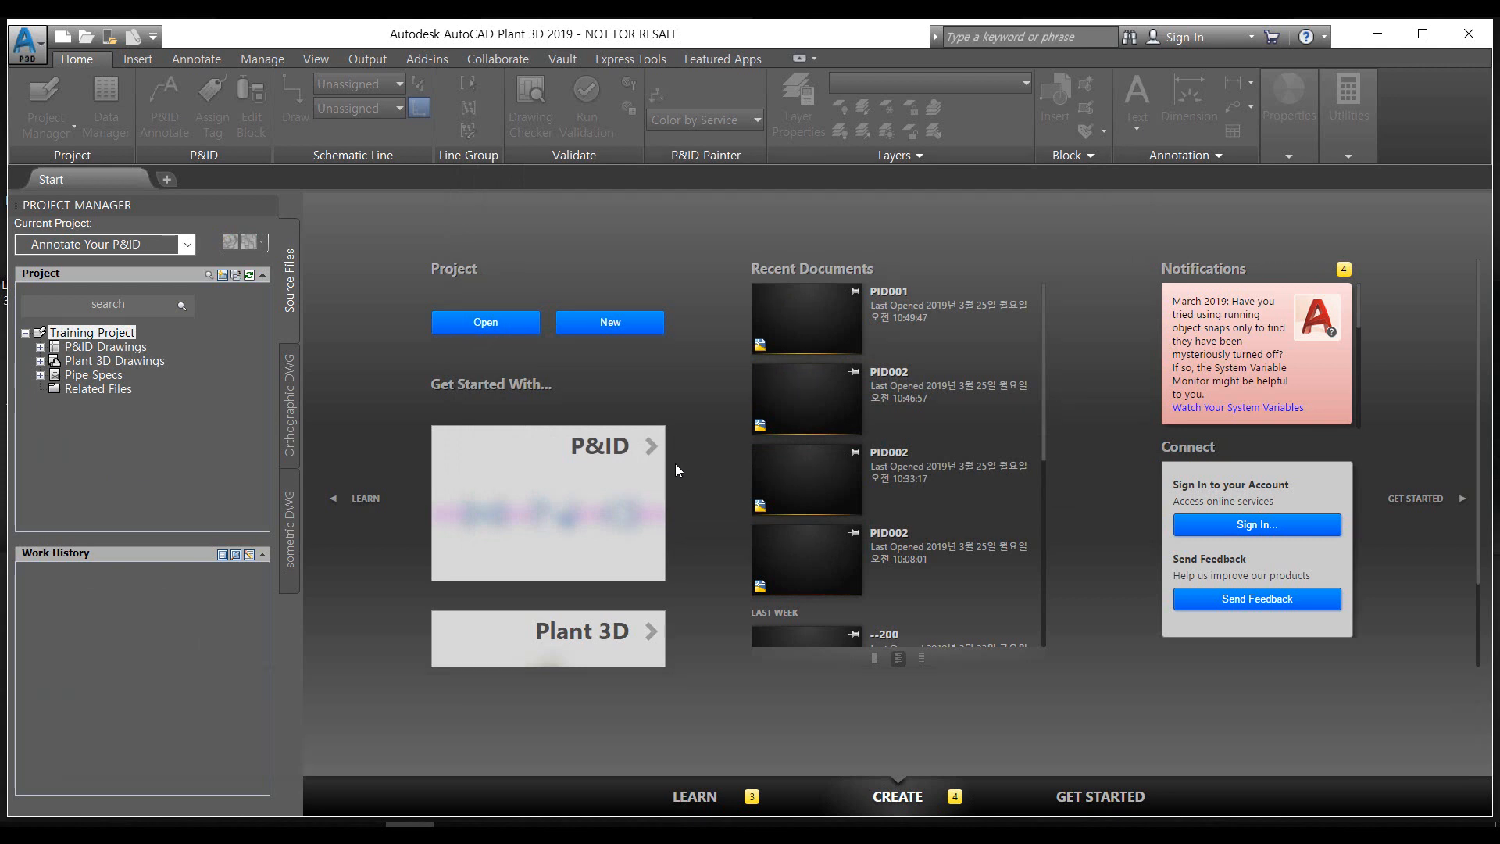
Expand the P&ID Drawings and Plant 3D Drawings in the project and open the PID002 drawing
left_click(40, 361)
double_click(53, 346)
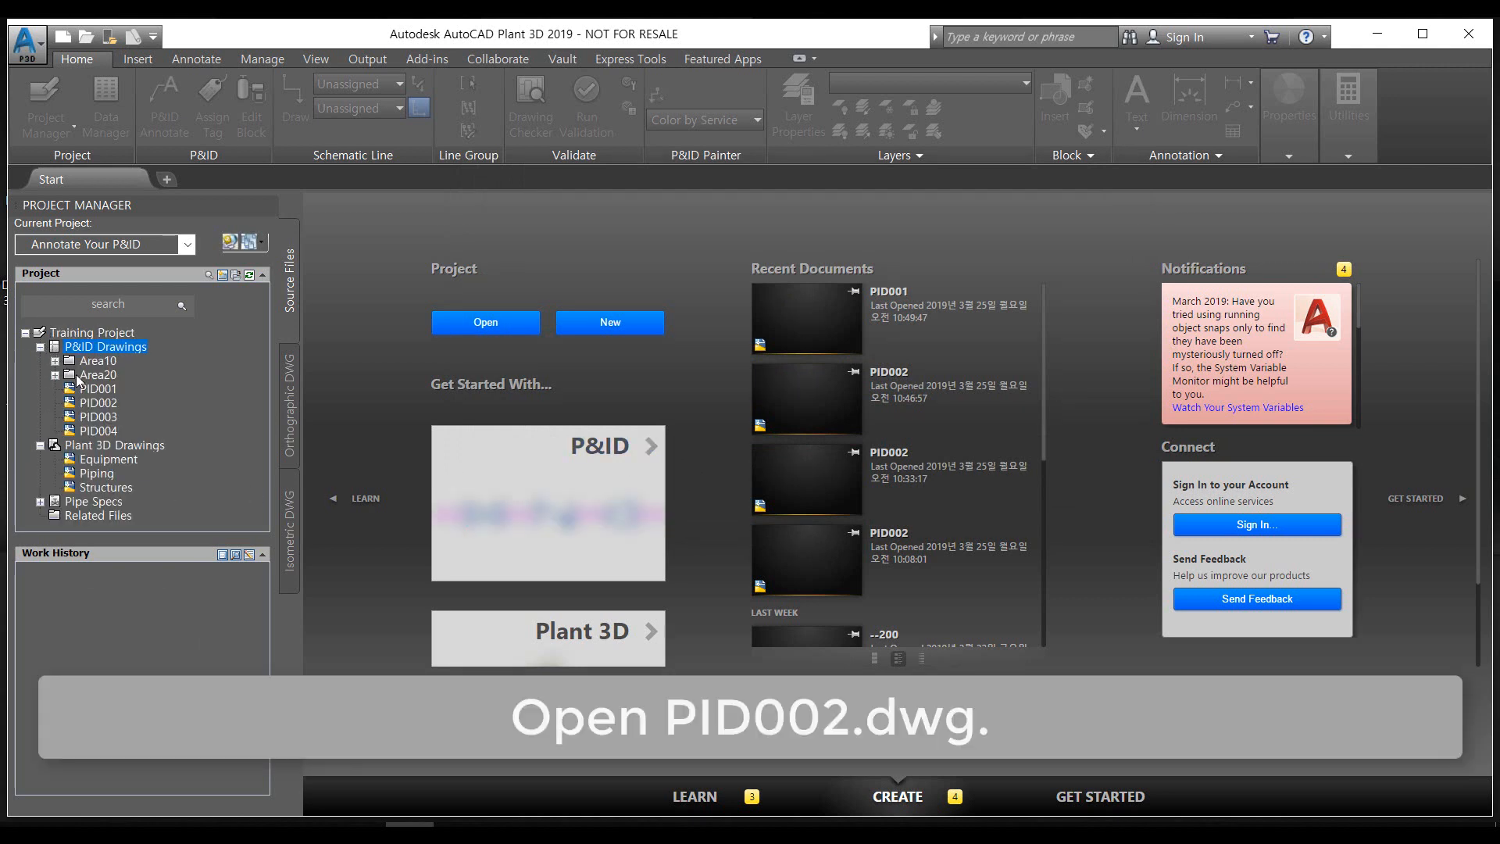
double_click(99, 402)
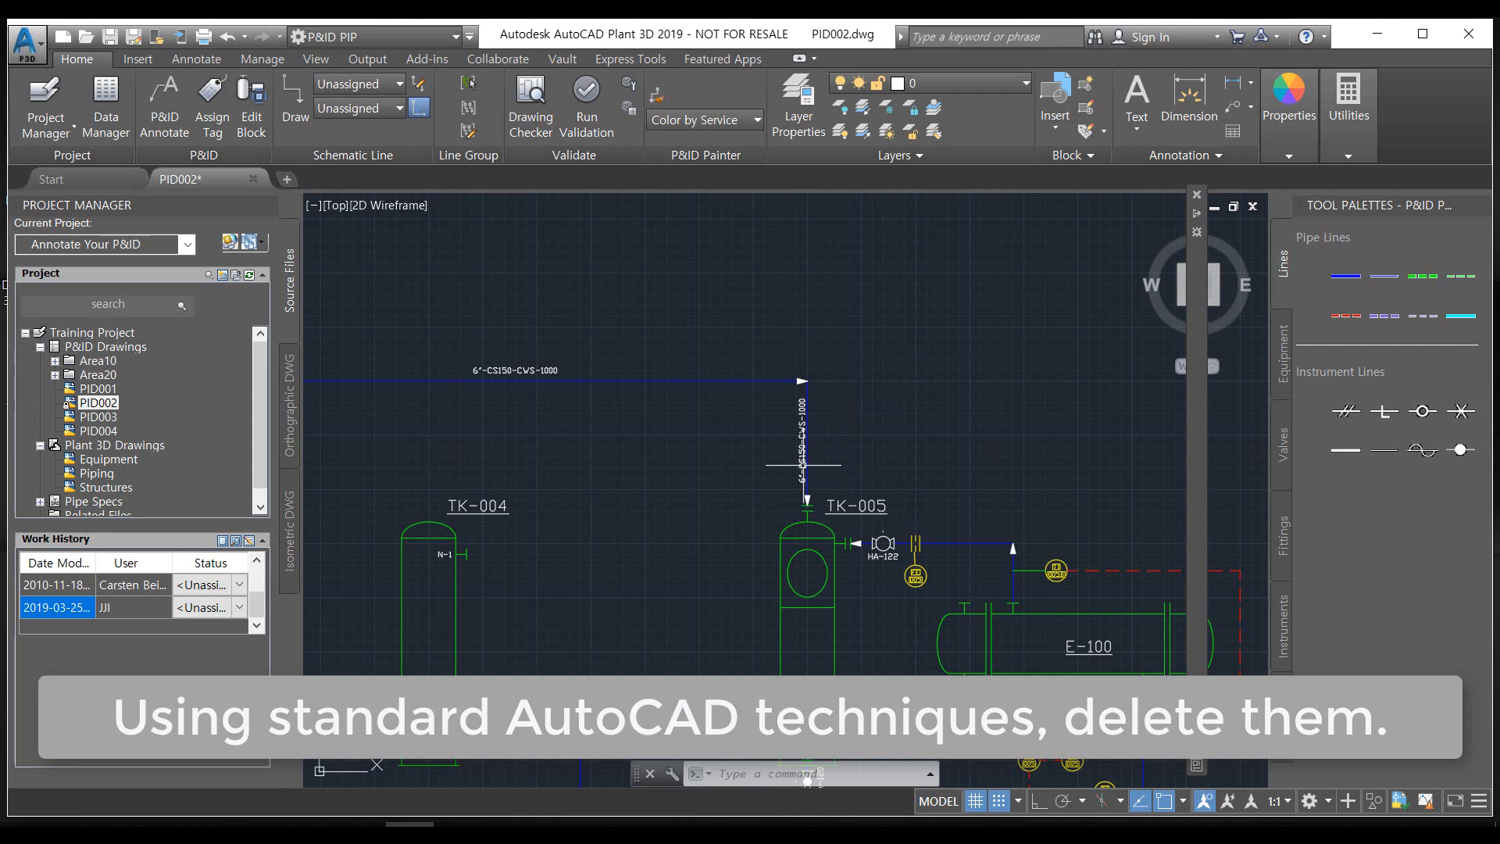
Delete the 6"-CS150-CWS-1000 annotation on the vertical pipeline above tank TK-005
scroll(792, 456, "up", 2)
key("Delete")
middle_click_drag(519, 560, 582, 486)
scroll(587, 492, "down", 2)
middle_click_drag(732, 549, 512, 631)
middle_click_drag(371, 627, 496, 583)
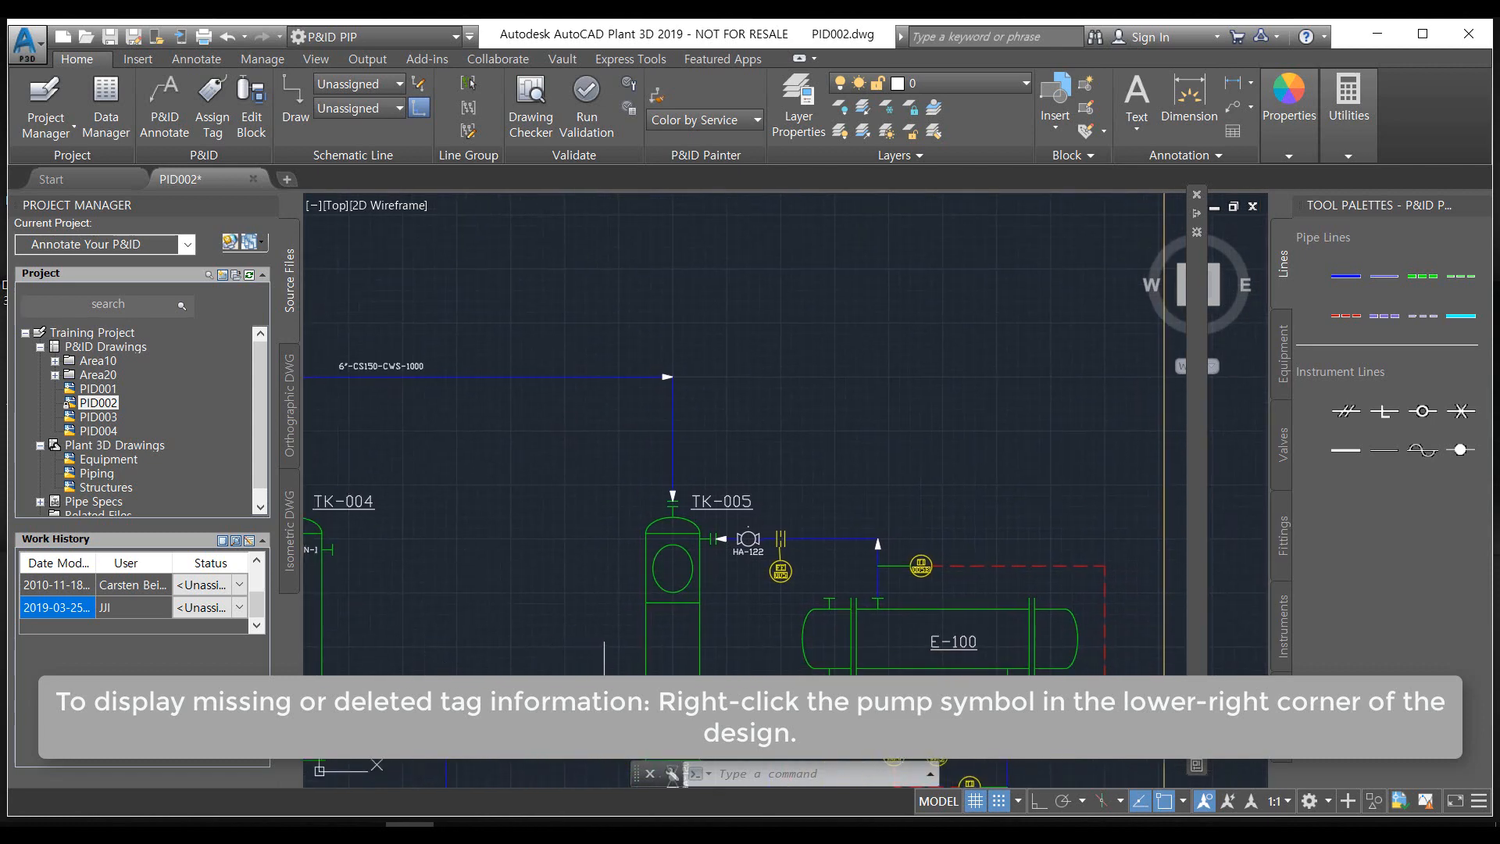
Annotate pump P-005 with the Tag style, placing the label just to the right of the pump symbol
middle_click_drag(603, 687, 800, 627)
scroll(786, 563, "down", 2)
middle_click_drag(937, 561, 700, 443)
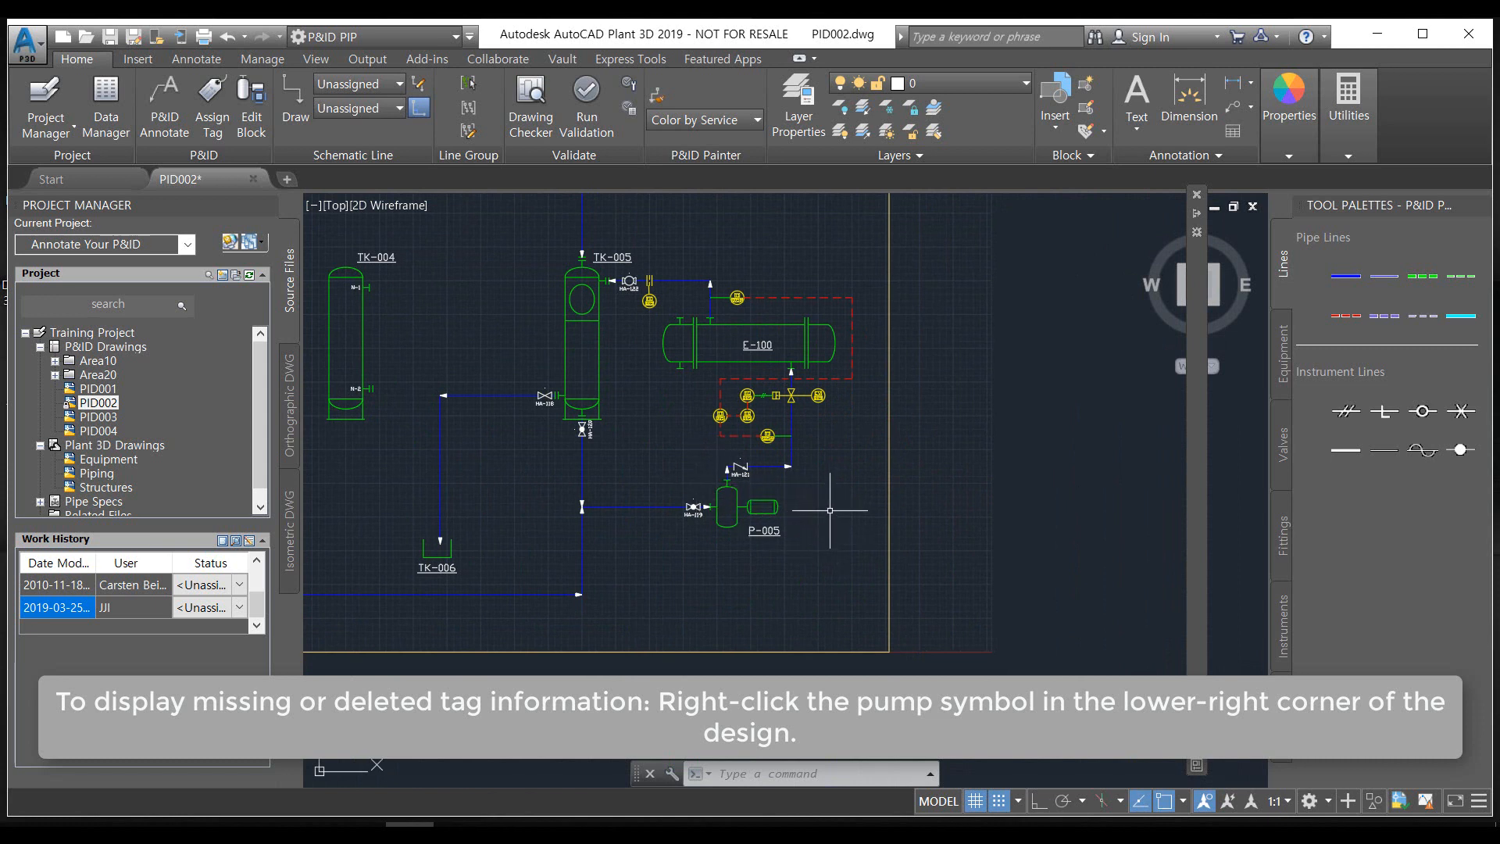
scroll(830, 510, "up", 2)
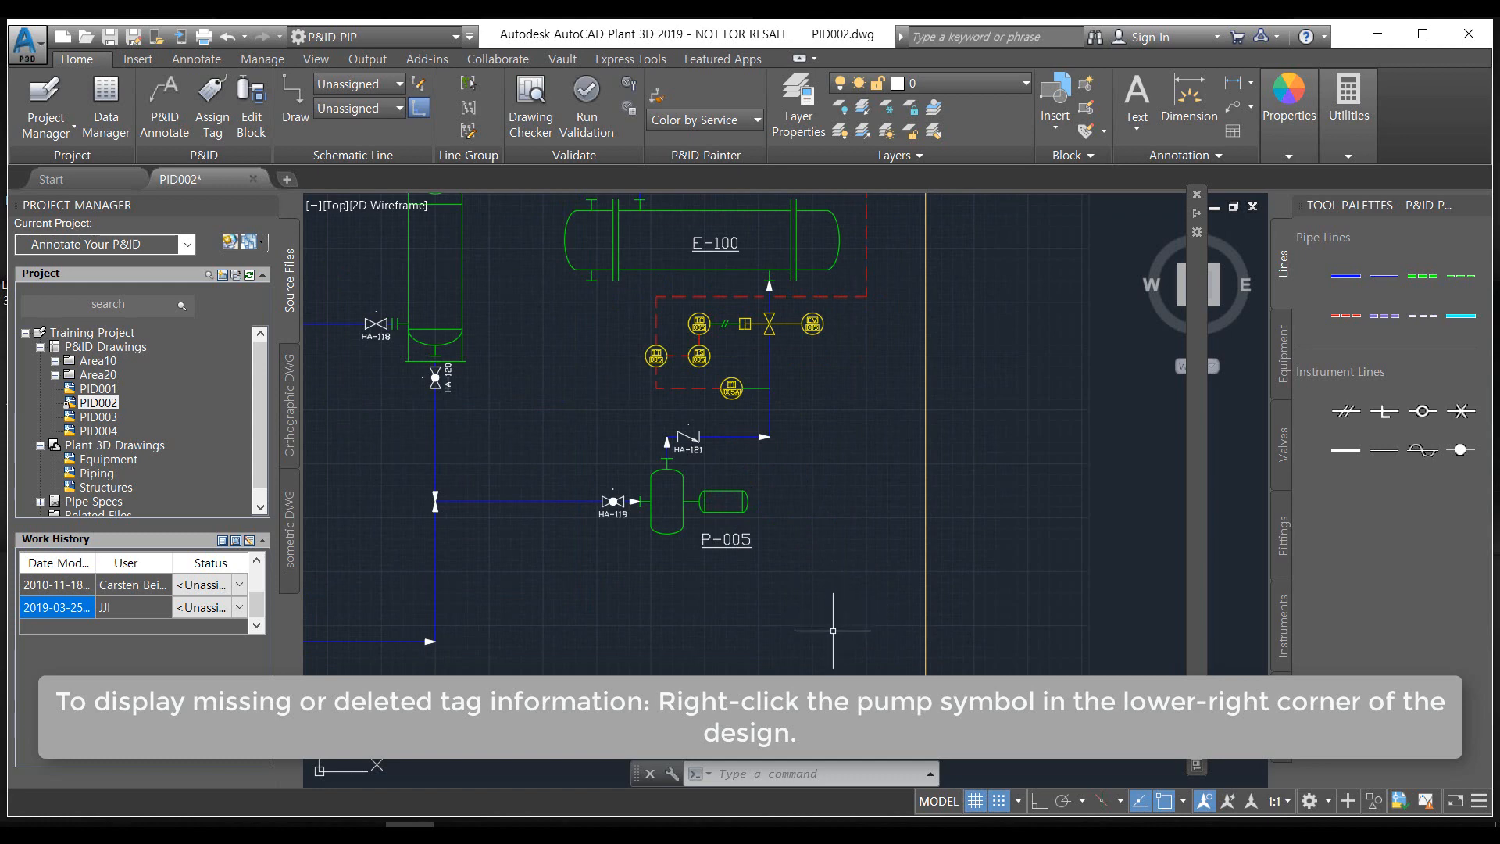
scroll(833, 629, "up", 2)
left_click(573, 374)
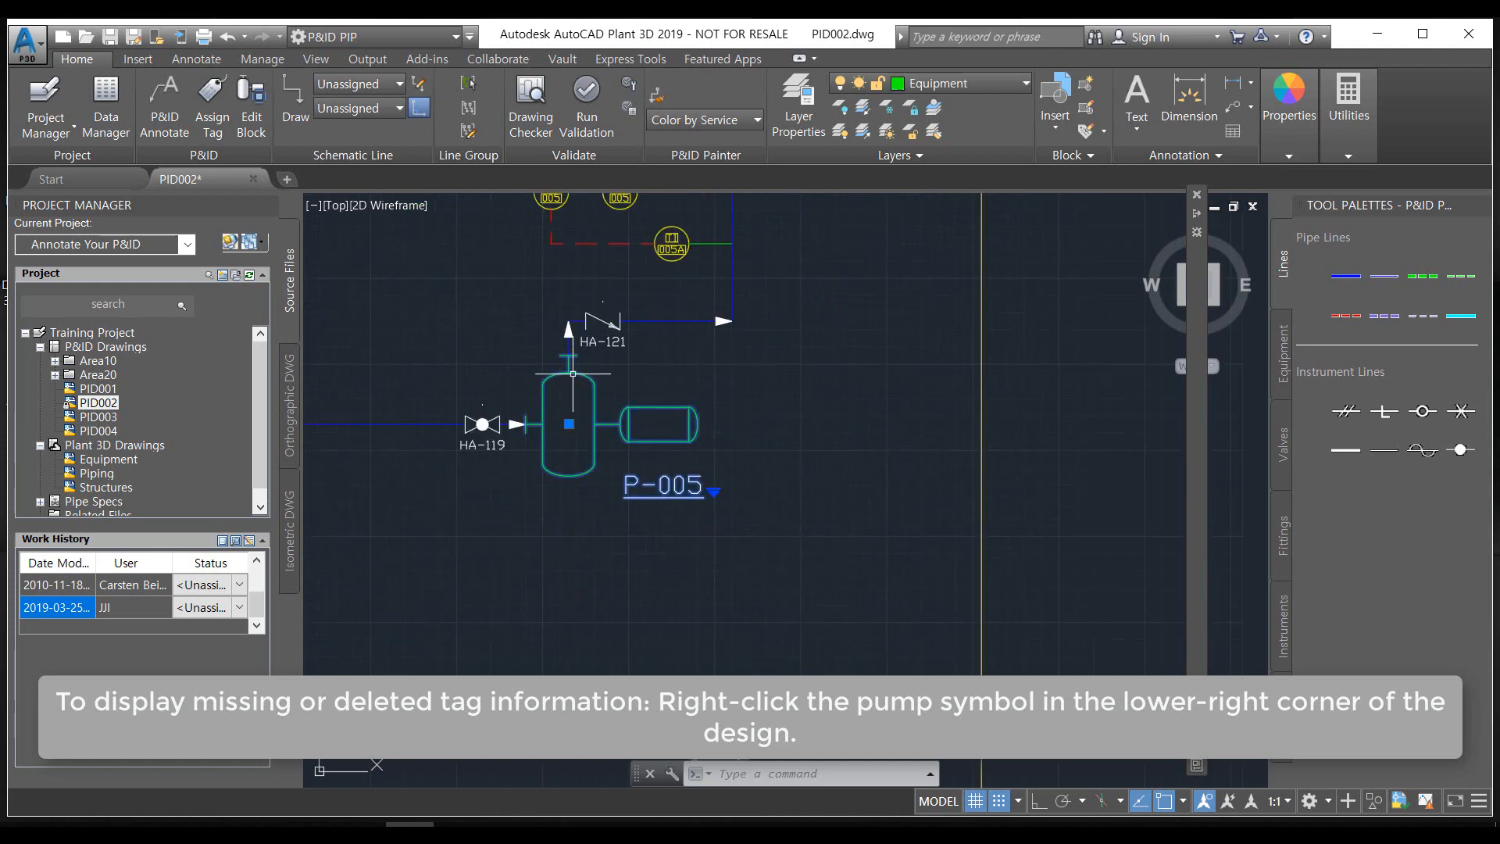
right_click(574, 386)
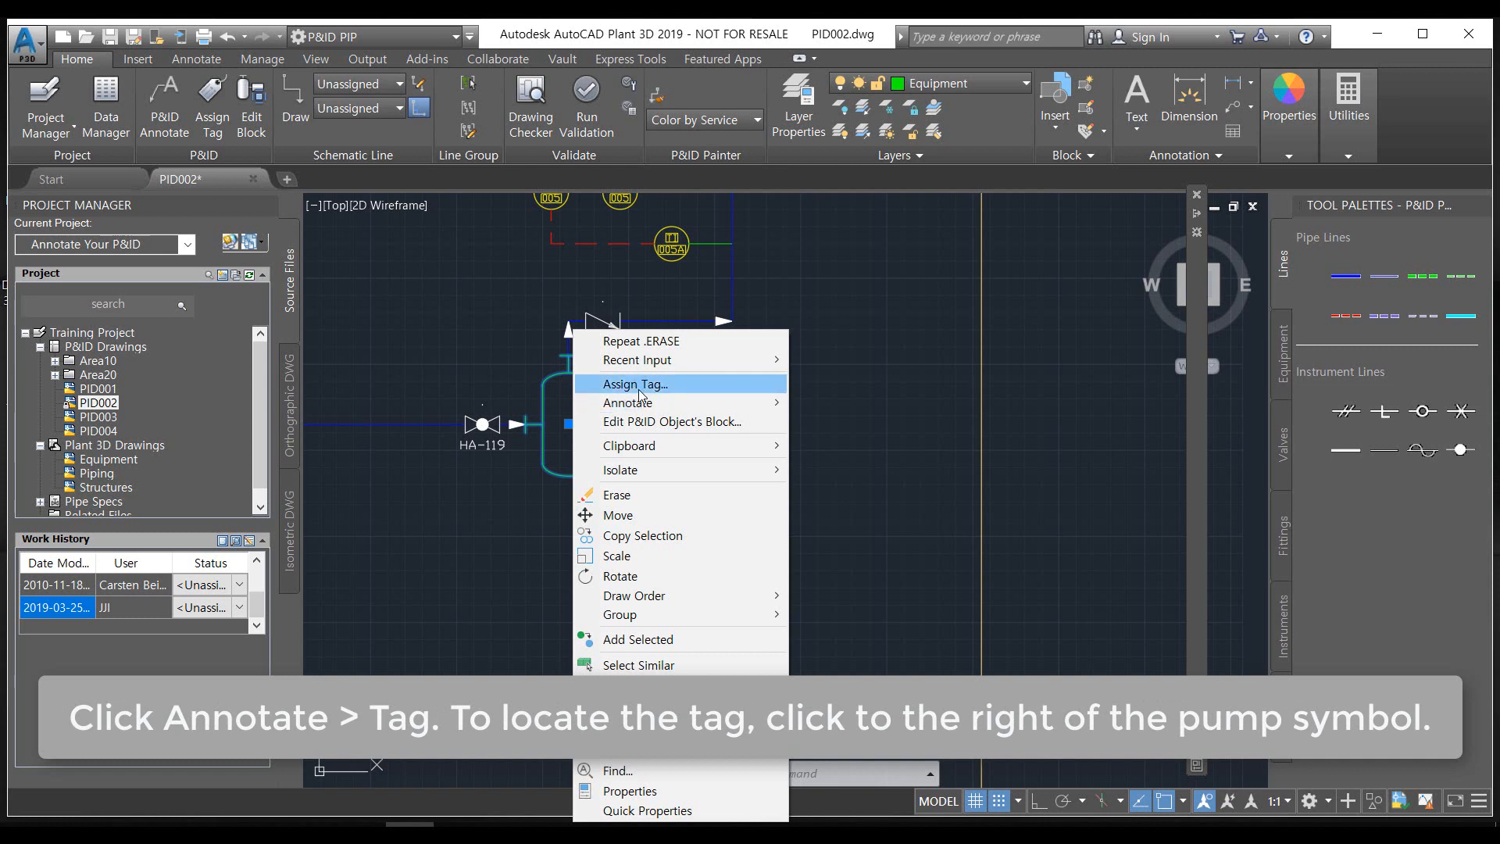
mouse_move(645, 403)
left_click(813, 459)
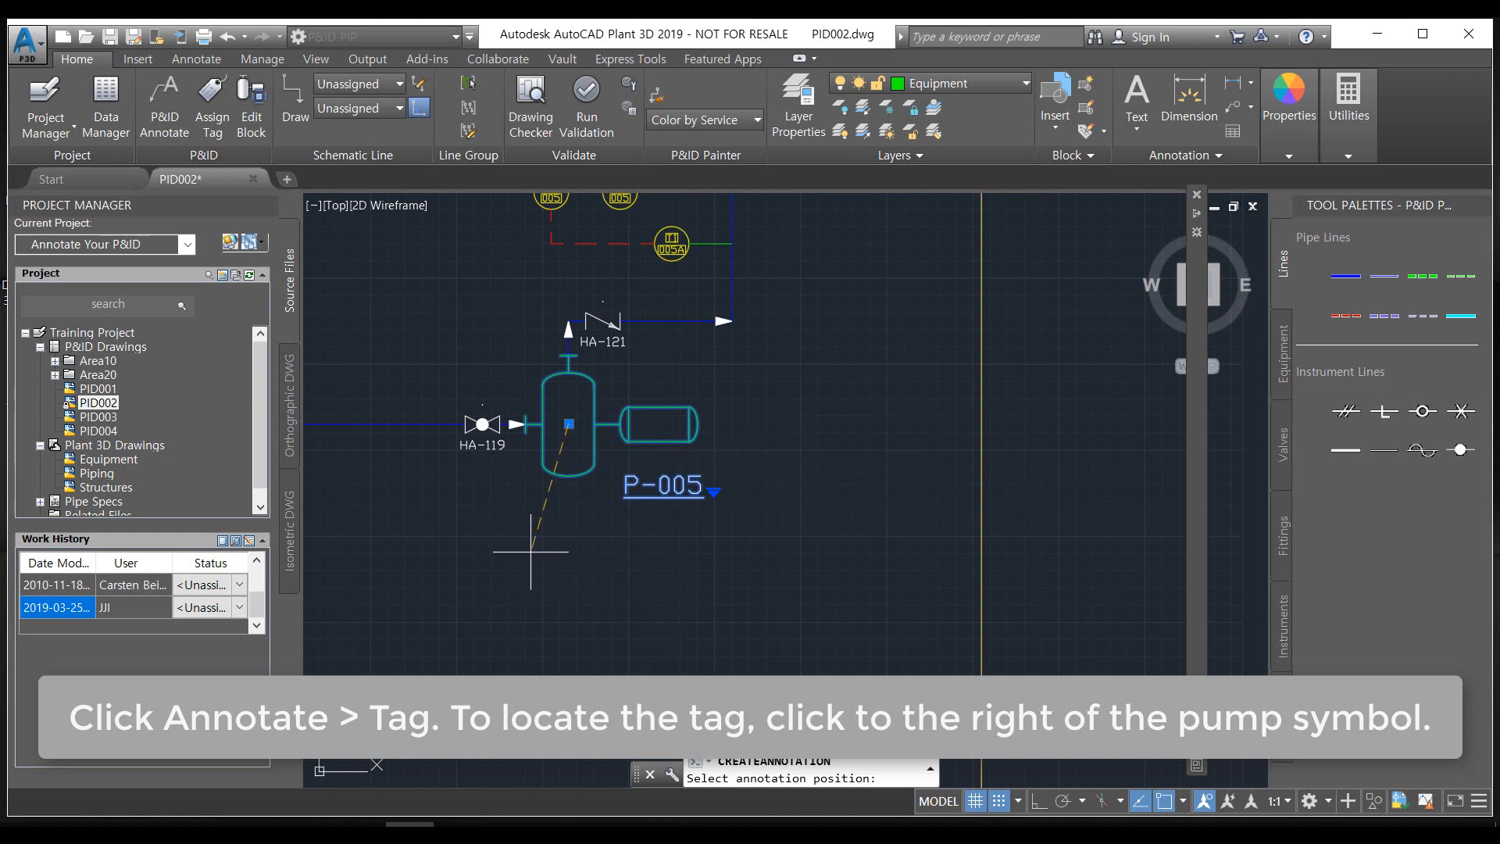
left_click(719, 427)
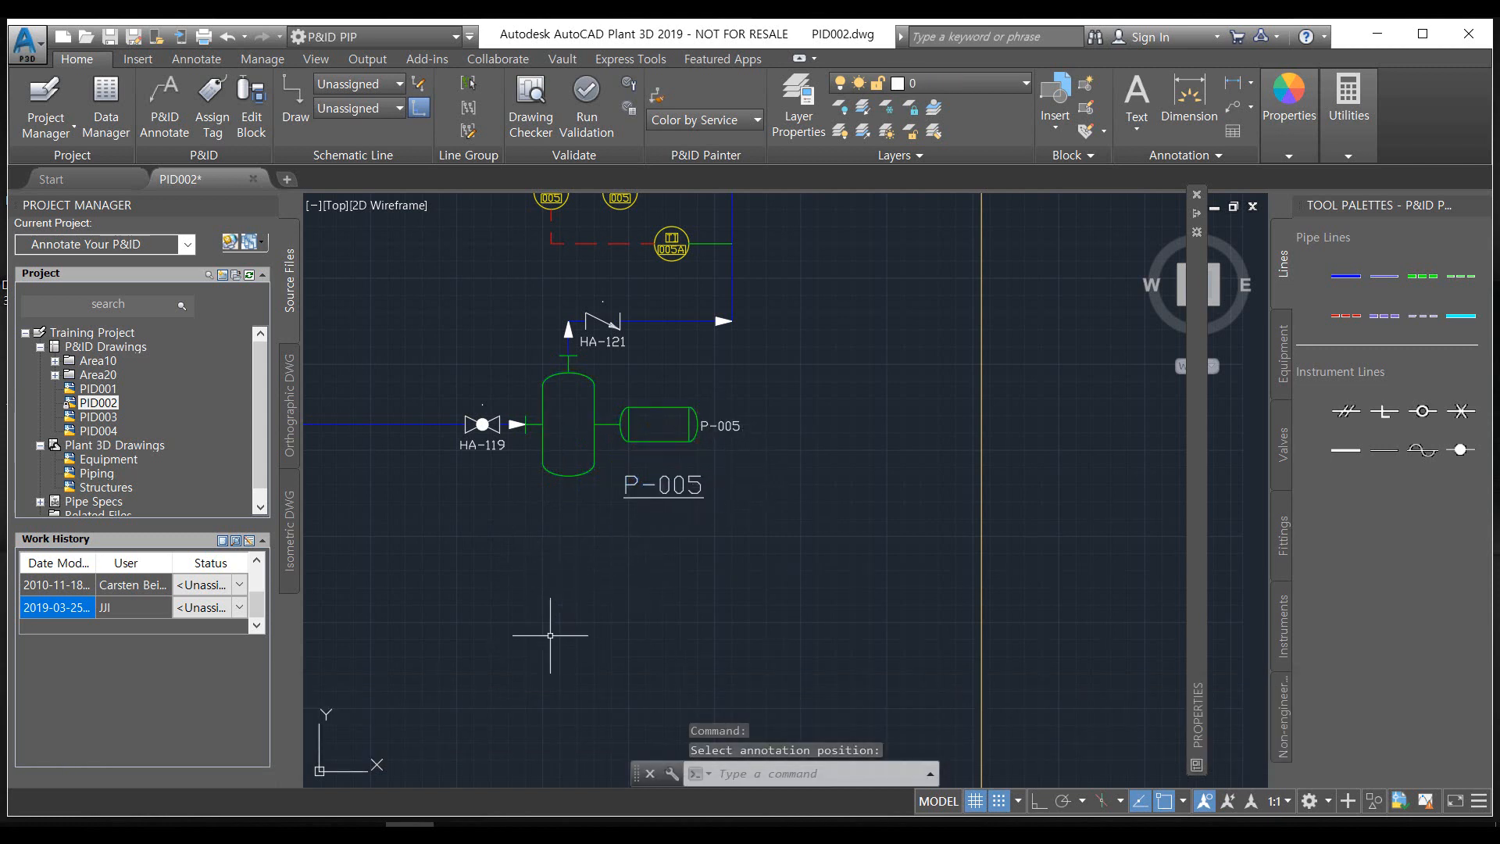
middle_click_drag(586, 609, 660, 615)
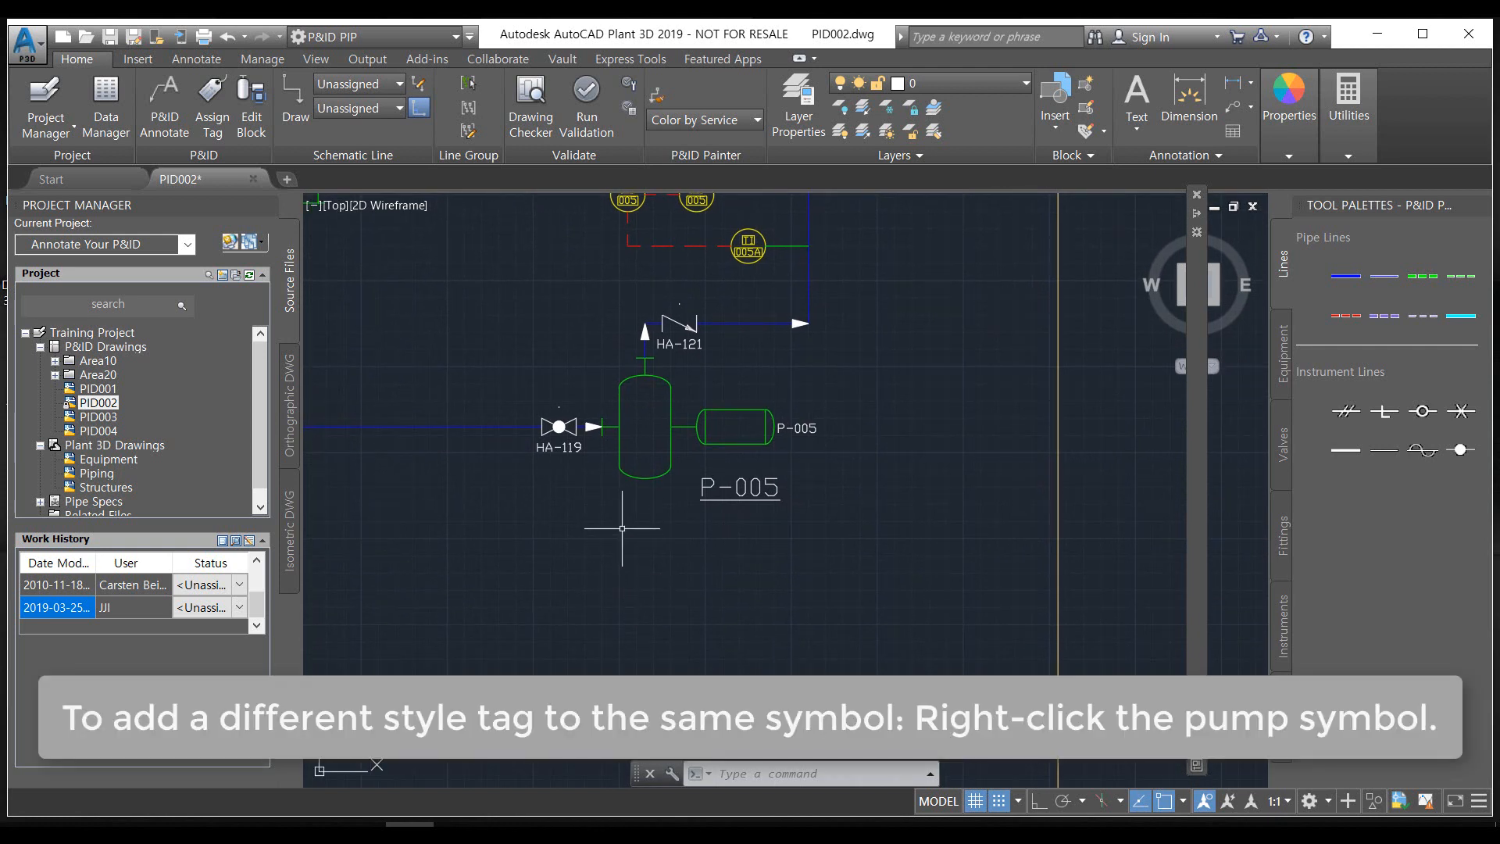
Annotate pump P-005 with the Pump Infotag style, placing the tag just below the pump symbol
left_click(638, 449)
right_click(639, 449)
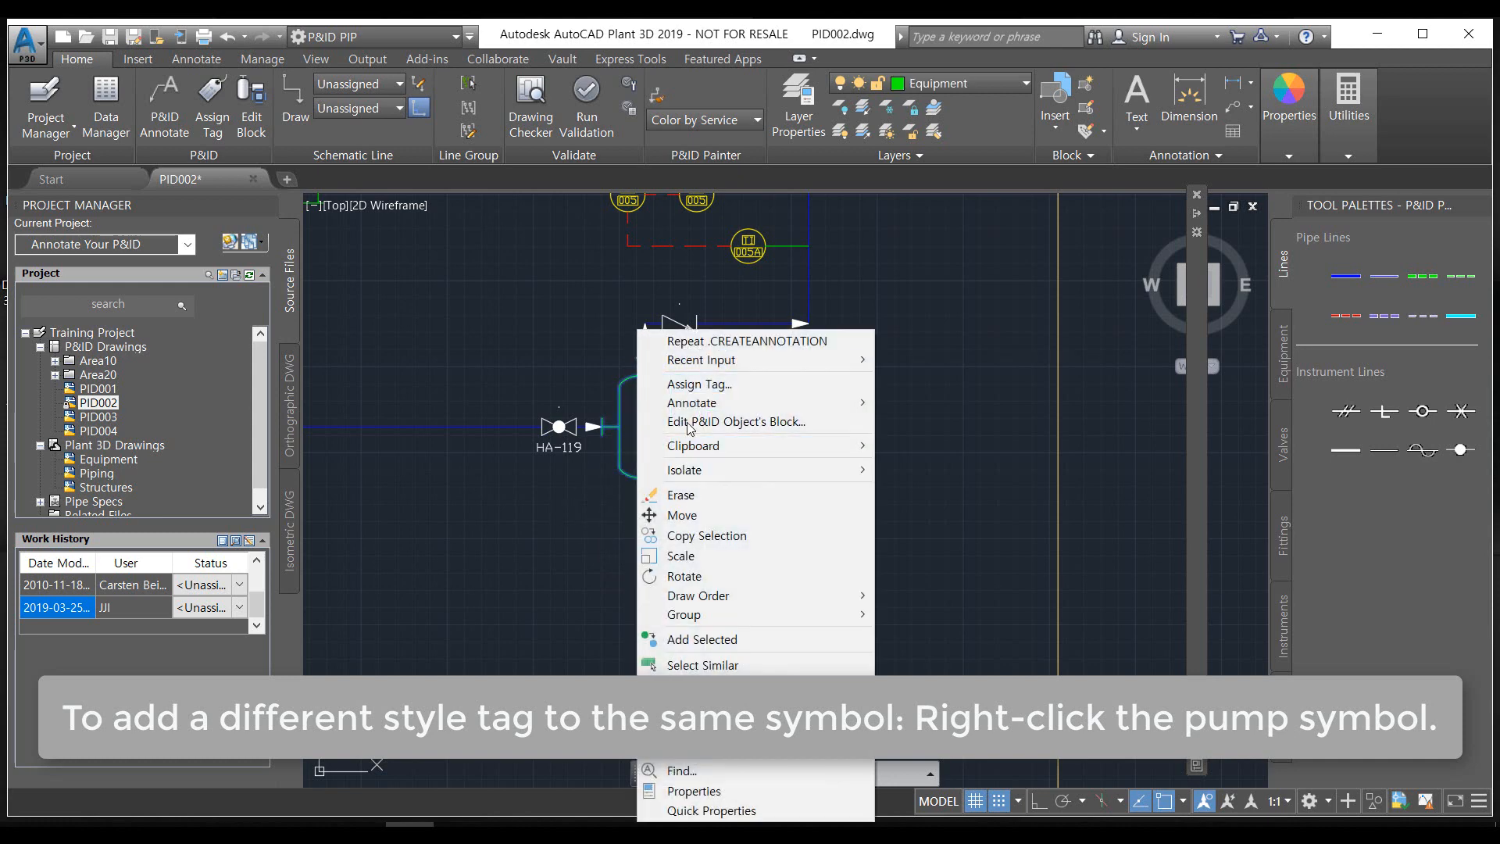
mouse_move(698, 406)
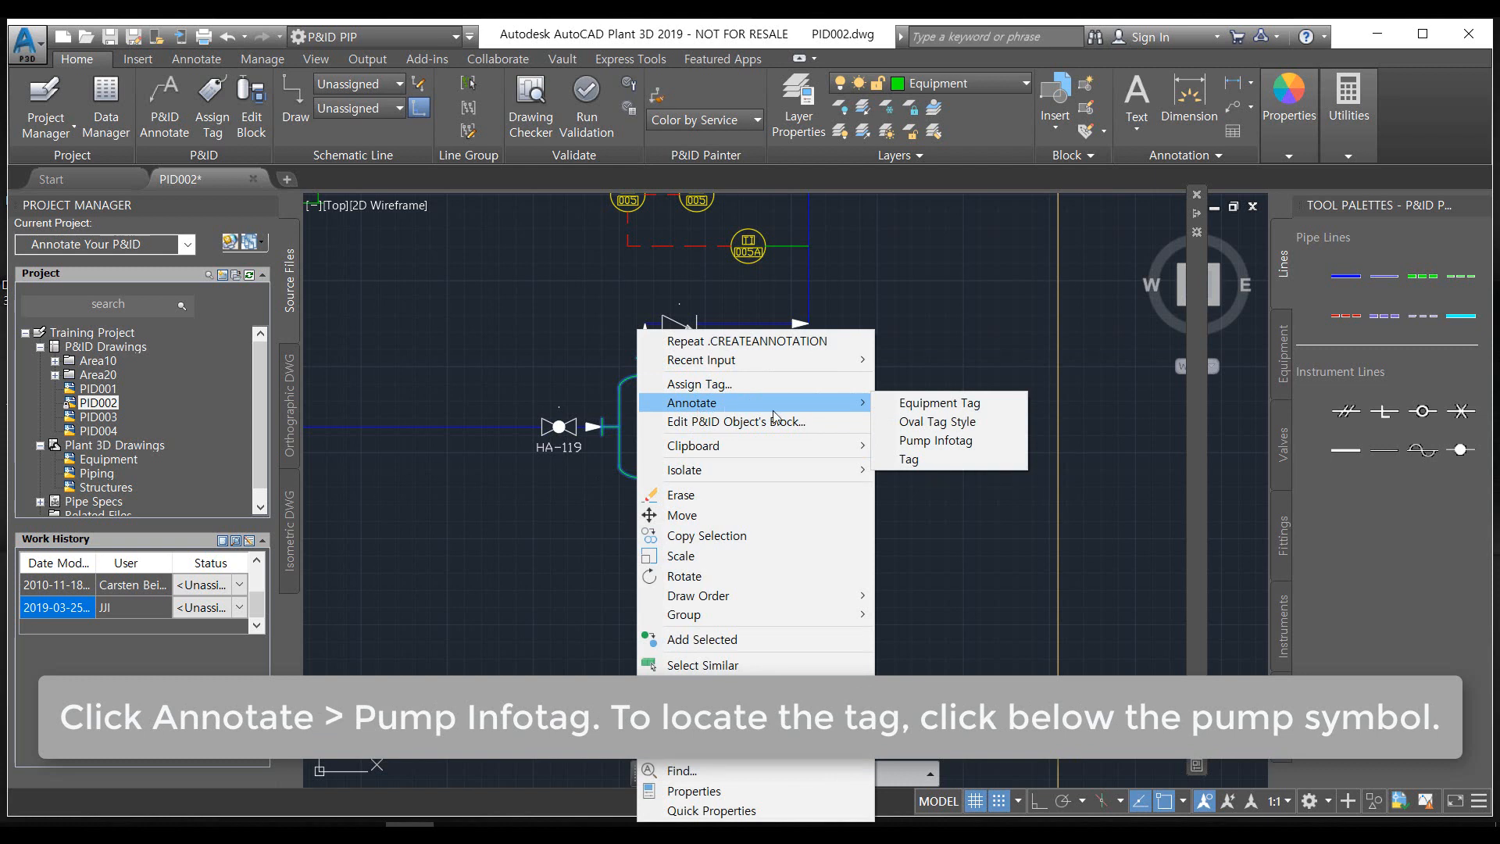
left_click(904, 441)
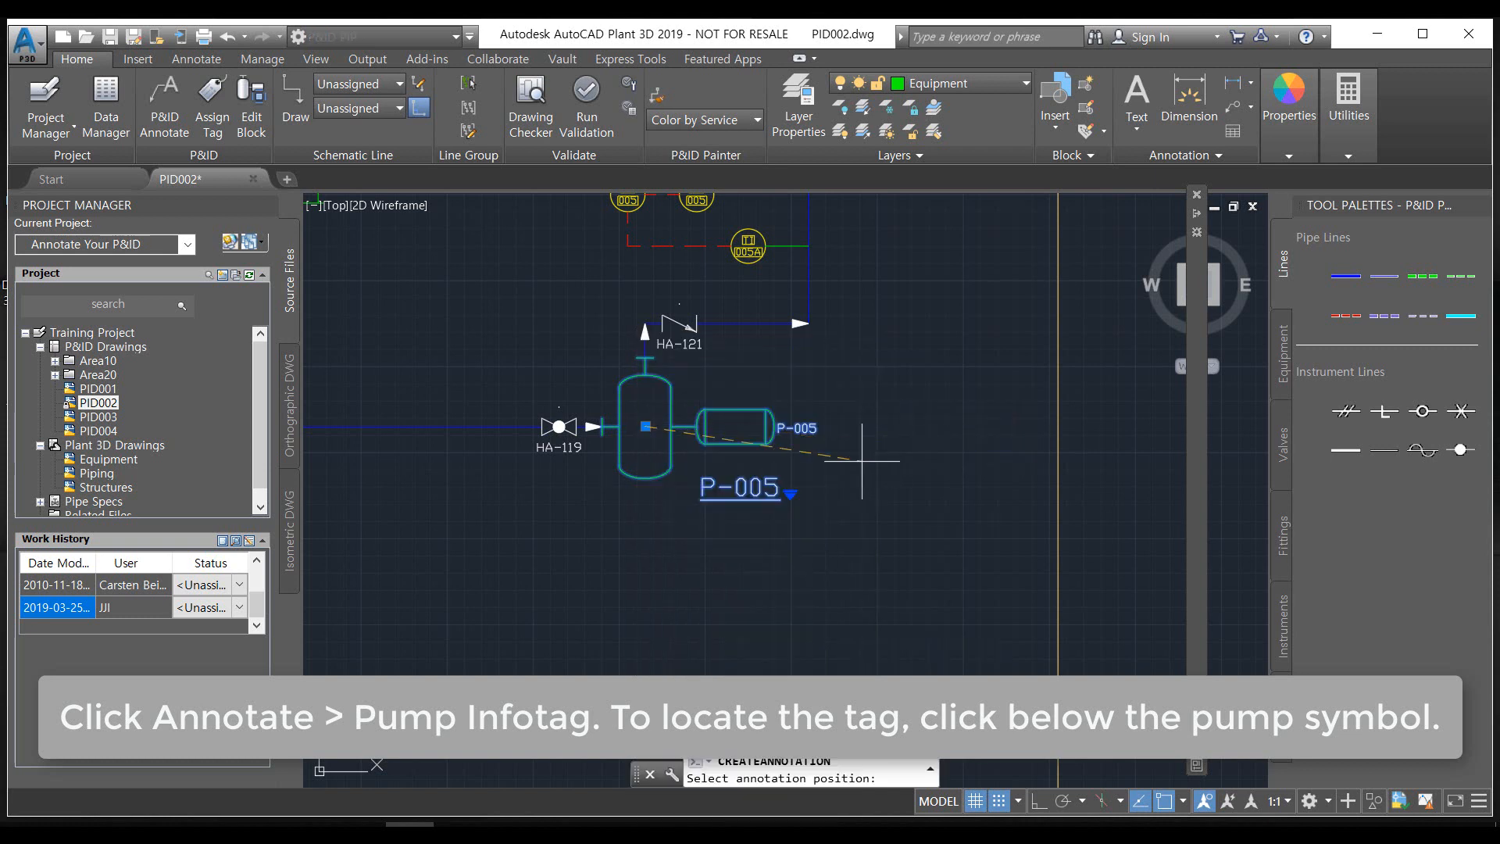
left_click(632, 518)
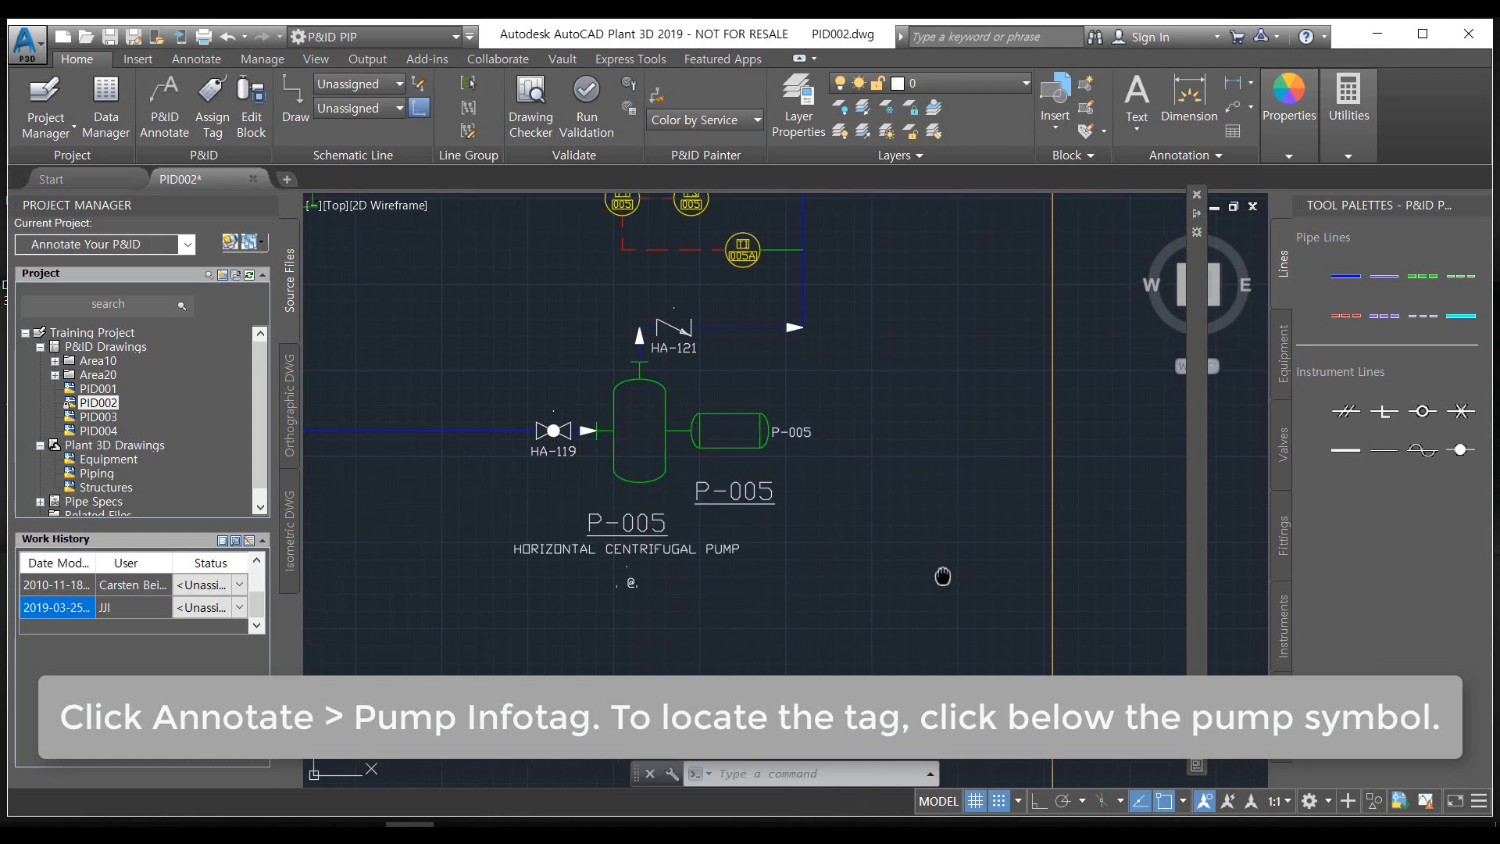
Edit the pump's info tag so the description reads CENTRIFUGAL PUMP and the manufacturer is KSB
middle_click_drag(947, 575, 795, 689)
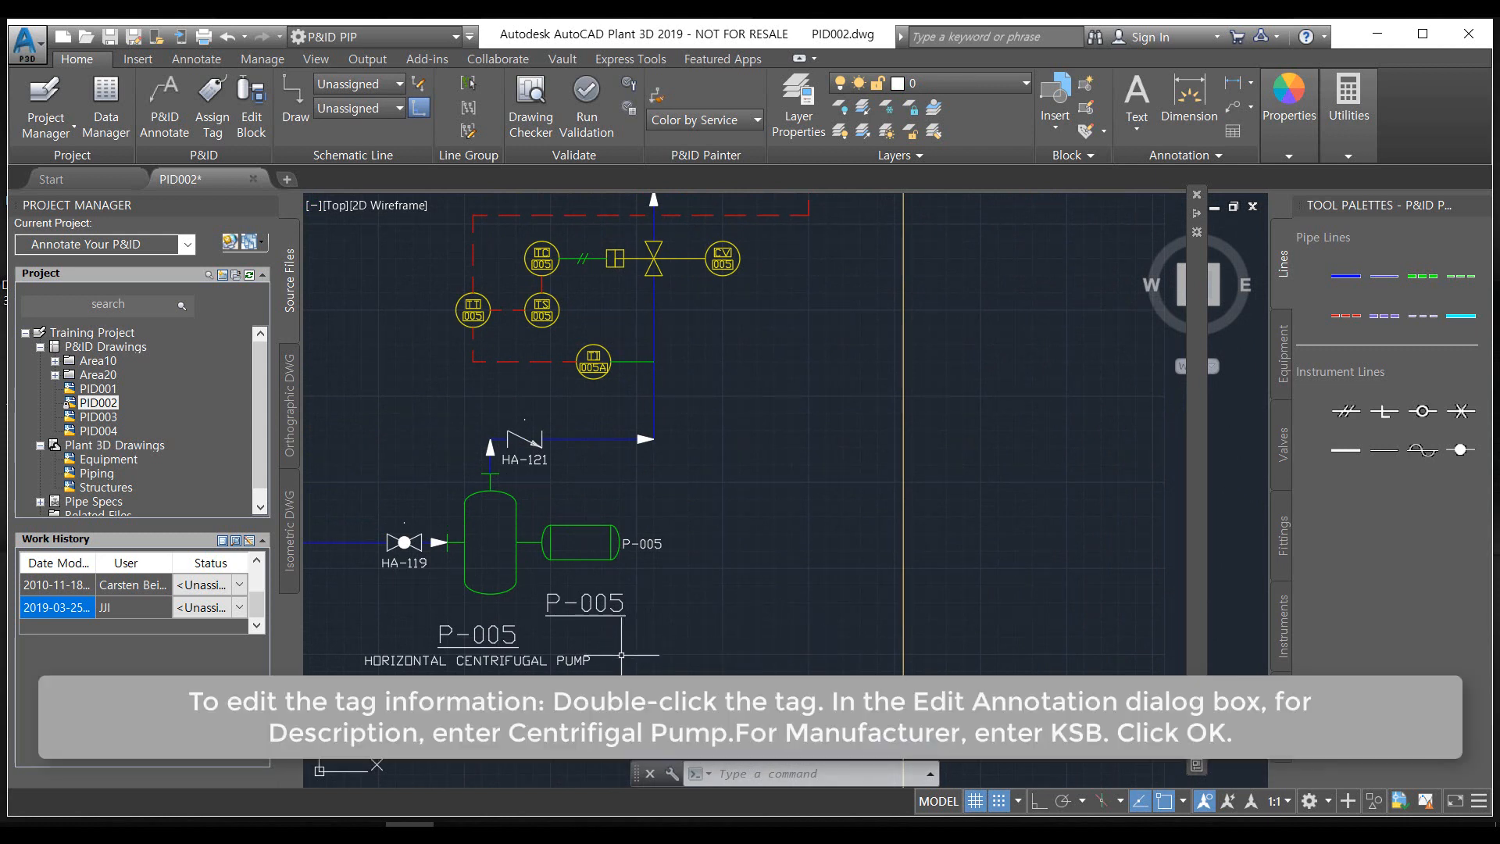
left_click(469, 633)
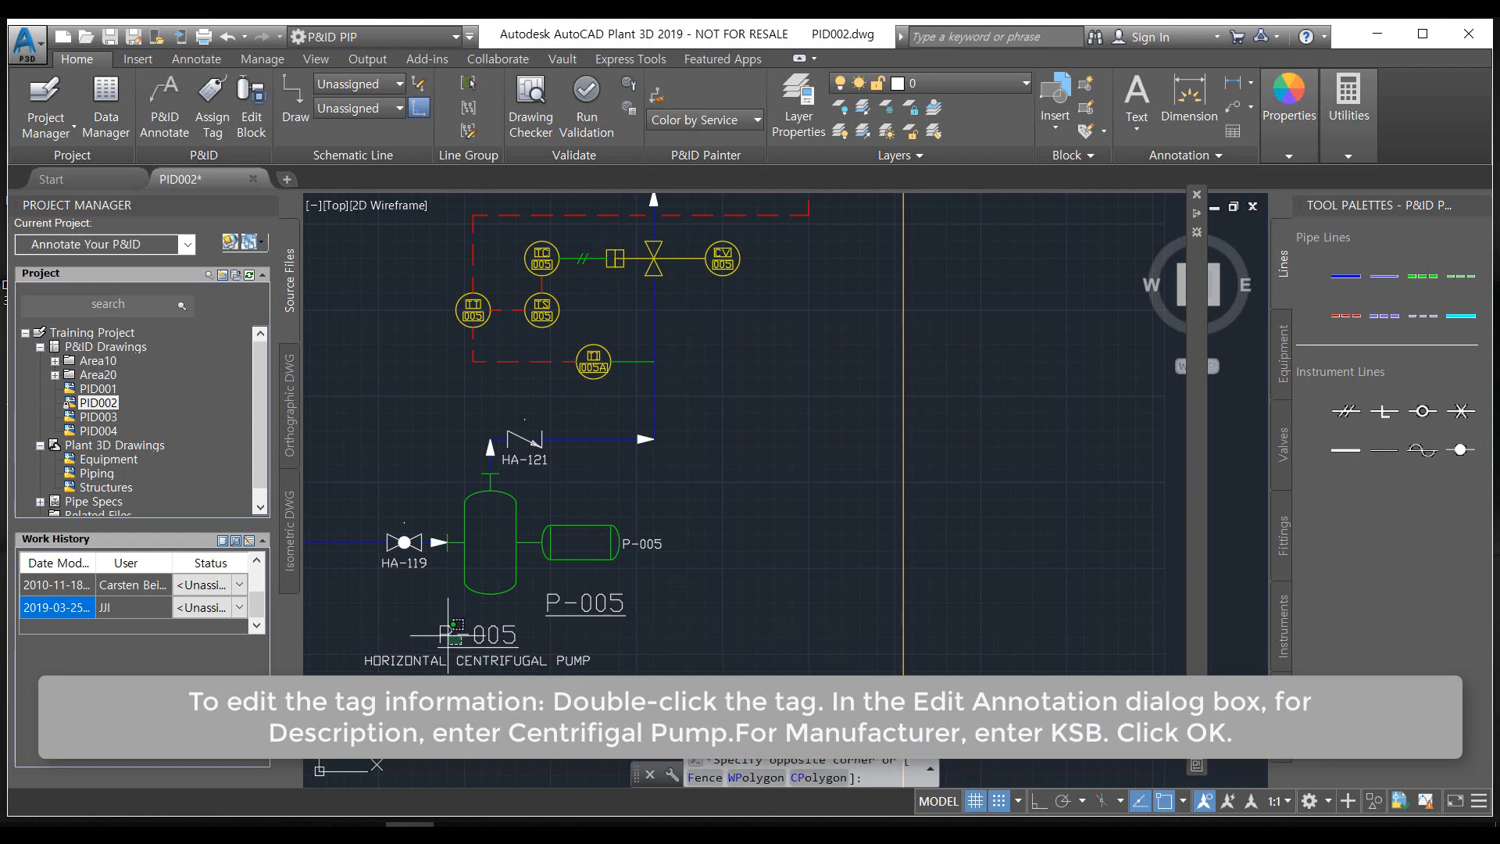
left_click(471, 633)
double_click(472, 633)
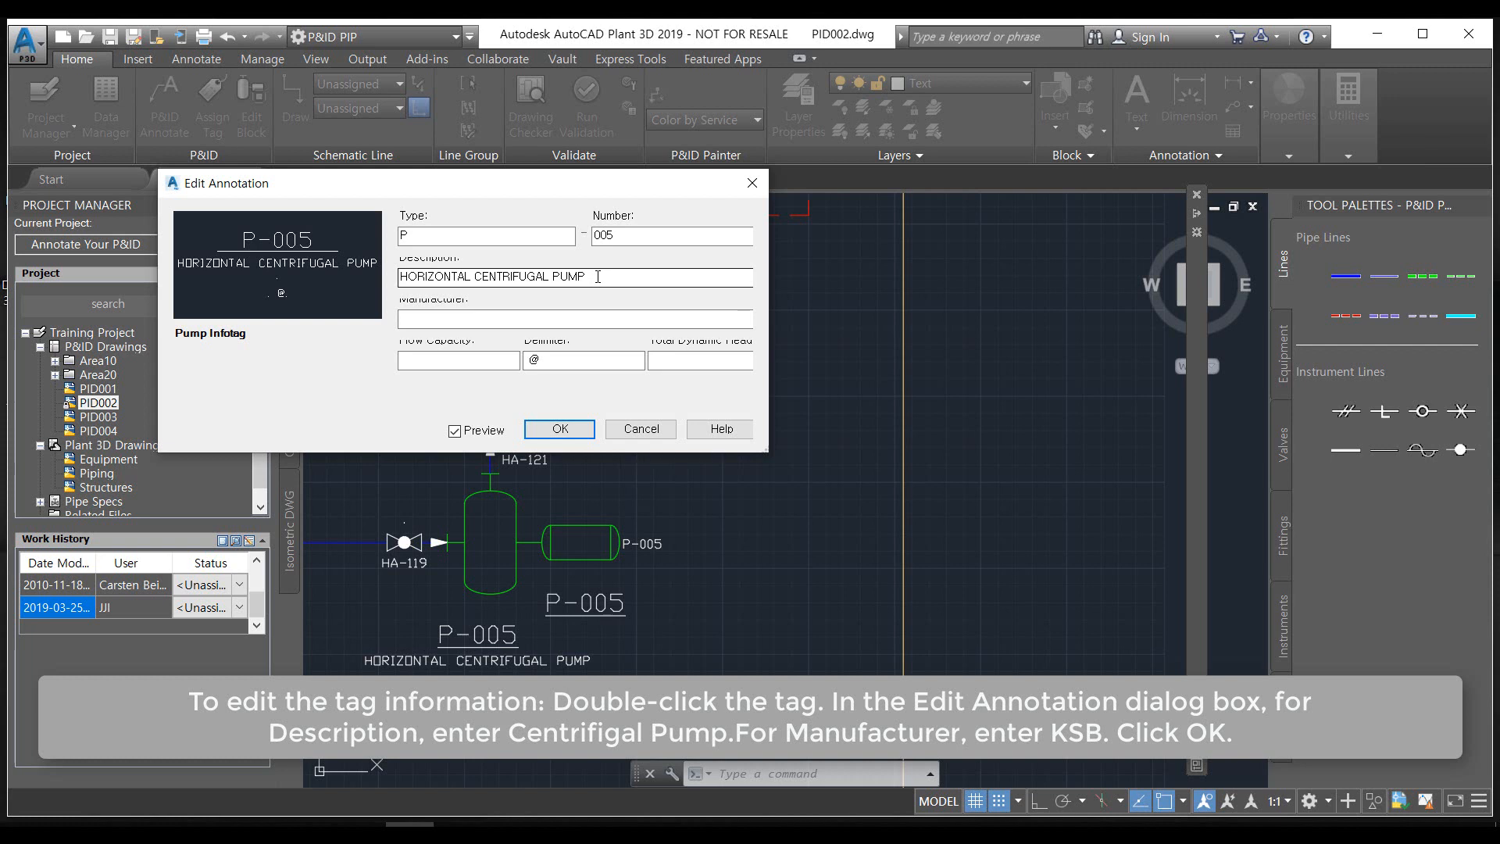
left_click_drag(598, 277, 457, 297)
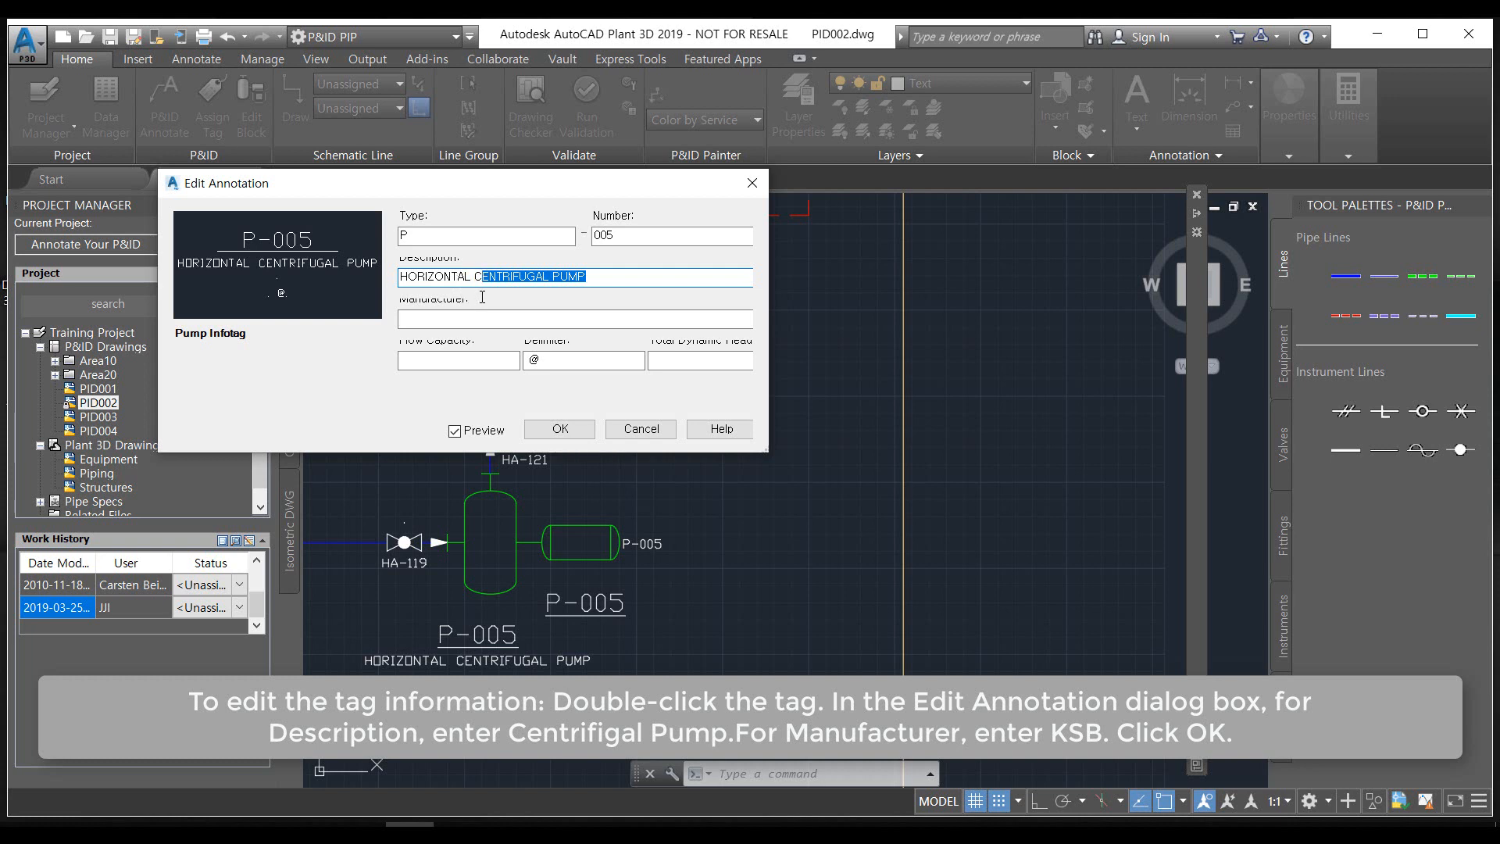
double_click(435, 277)
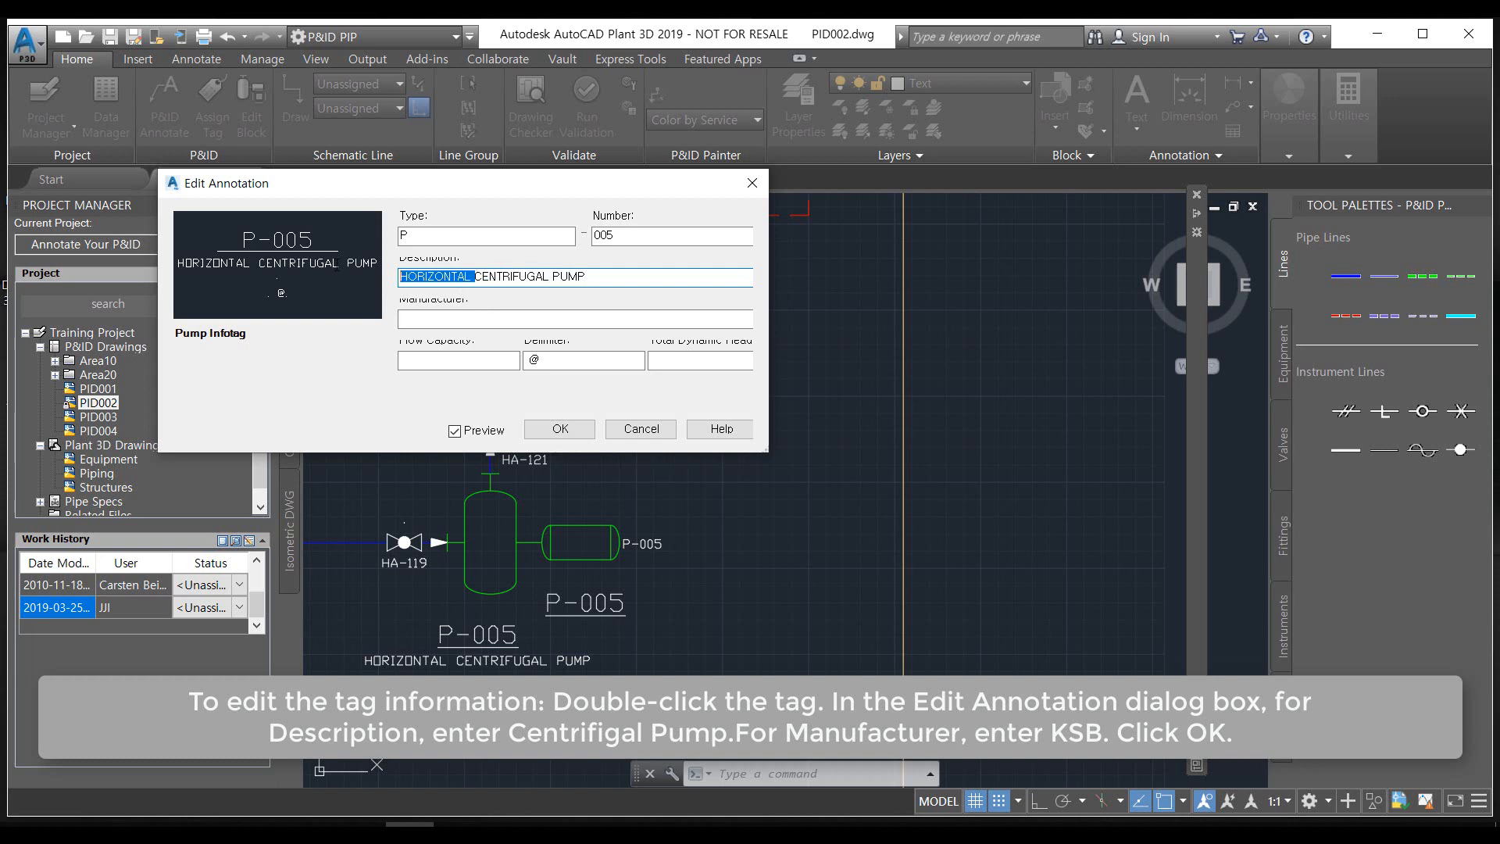
key("Delete")
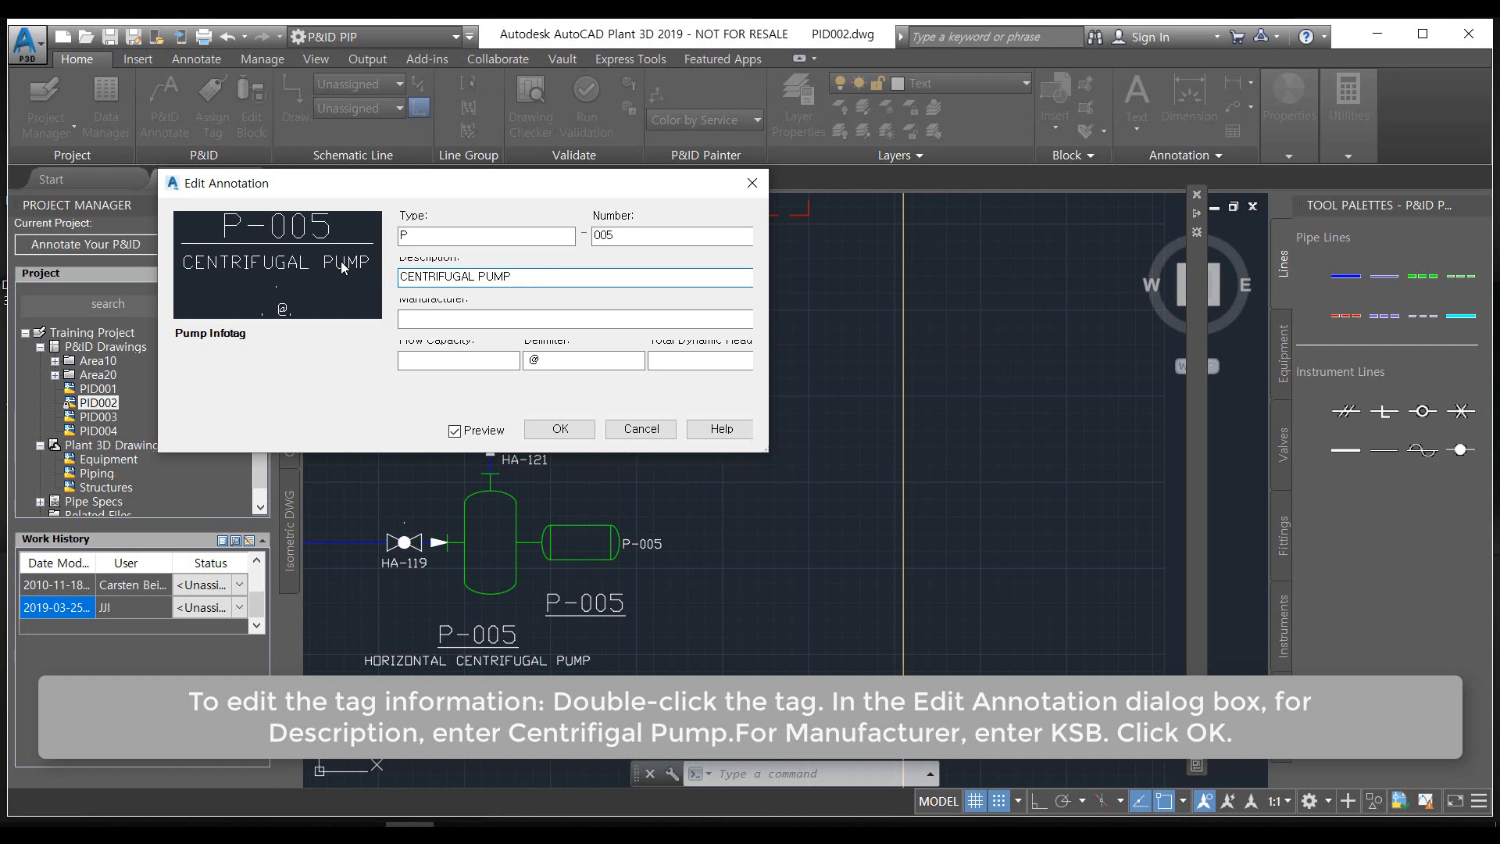
left_click(449, 322)
type("KSB")
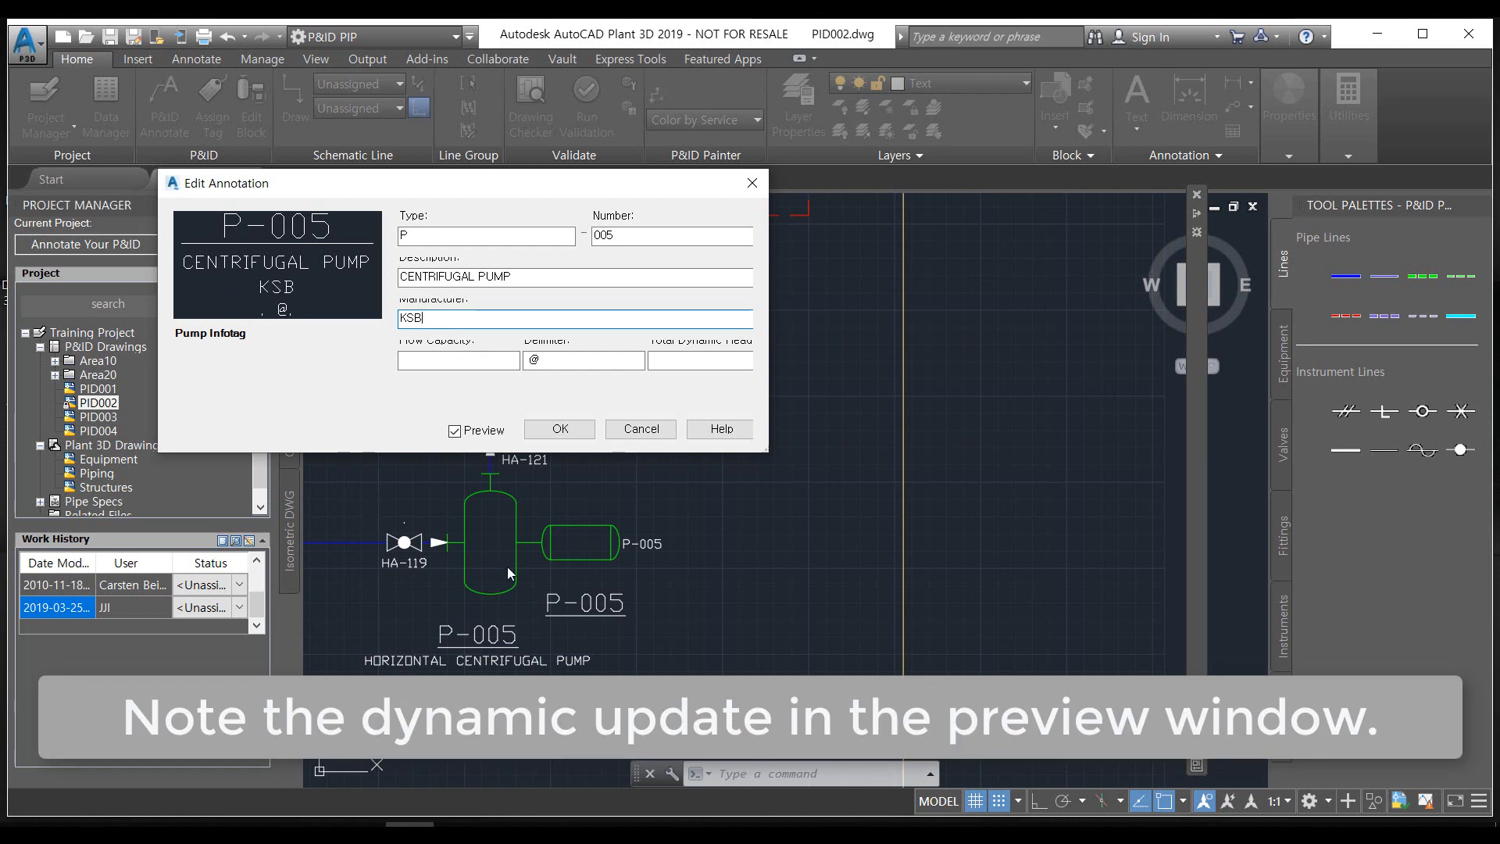
left_click(560, 428)
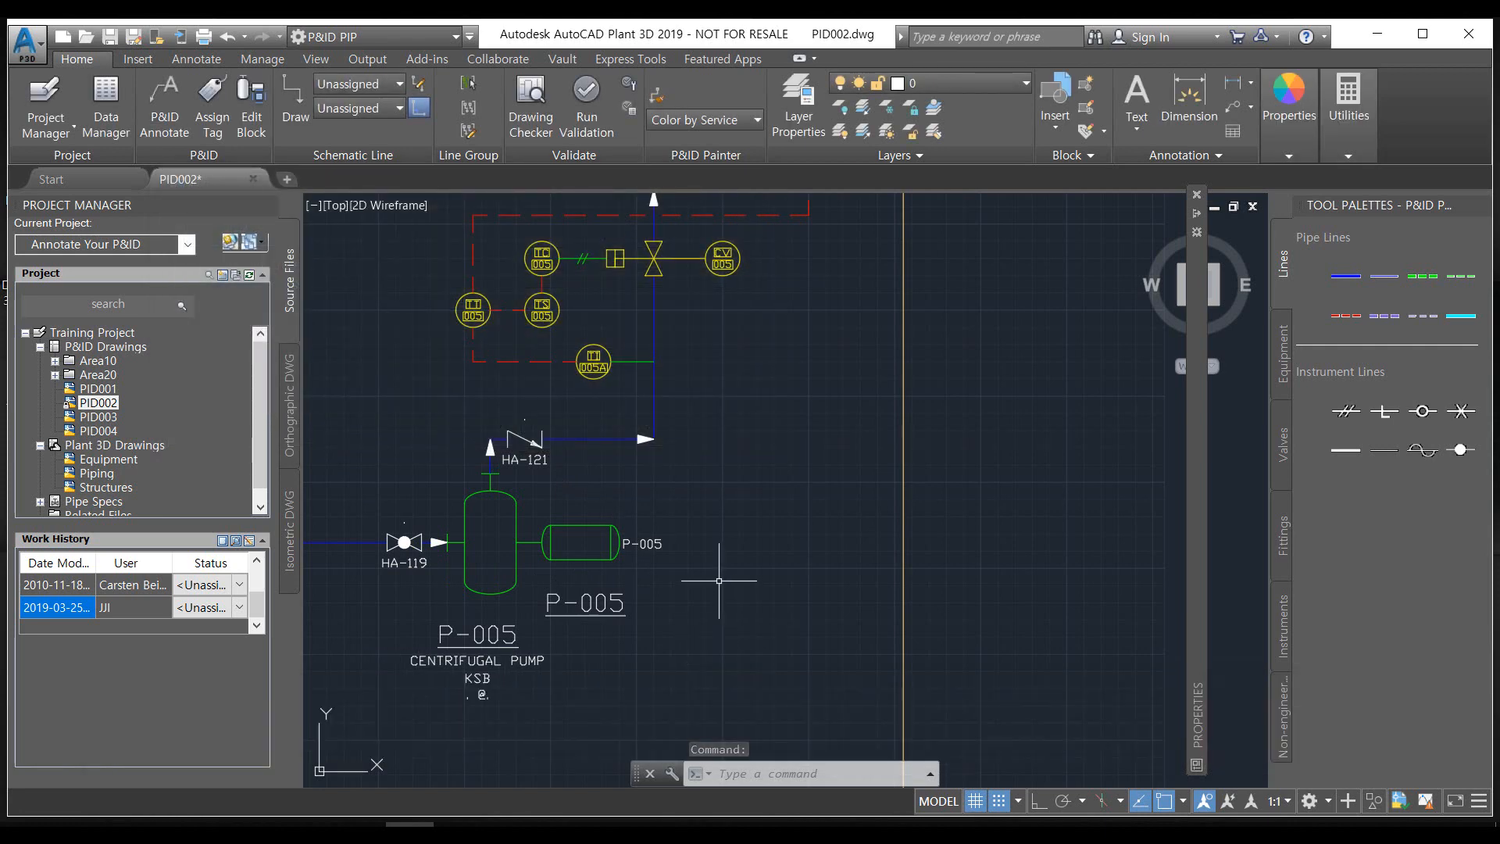
Annotate valve HA-119, on the inlet line to the left of pump P-005, with the Valve Label style
middle_click_drag(545, 573, 772, 632)
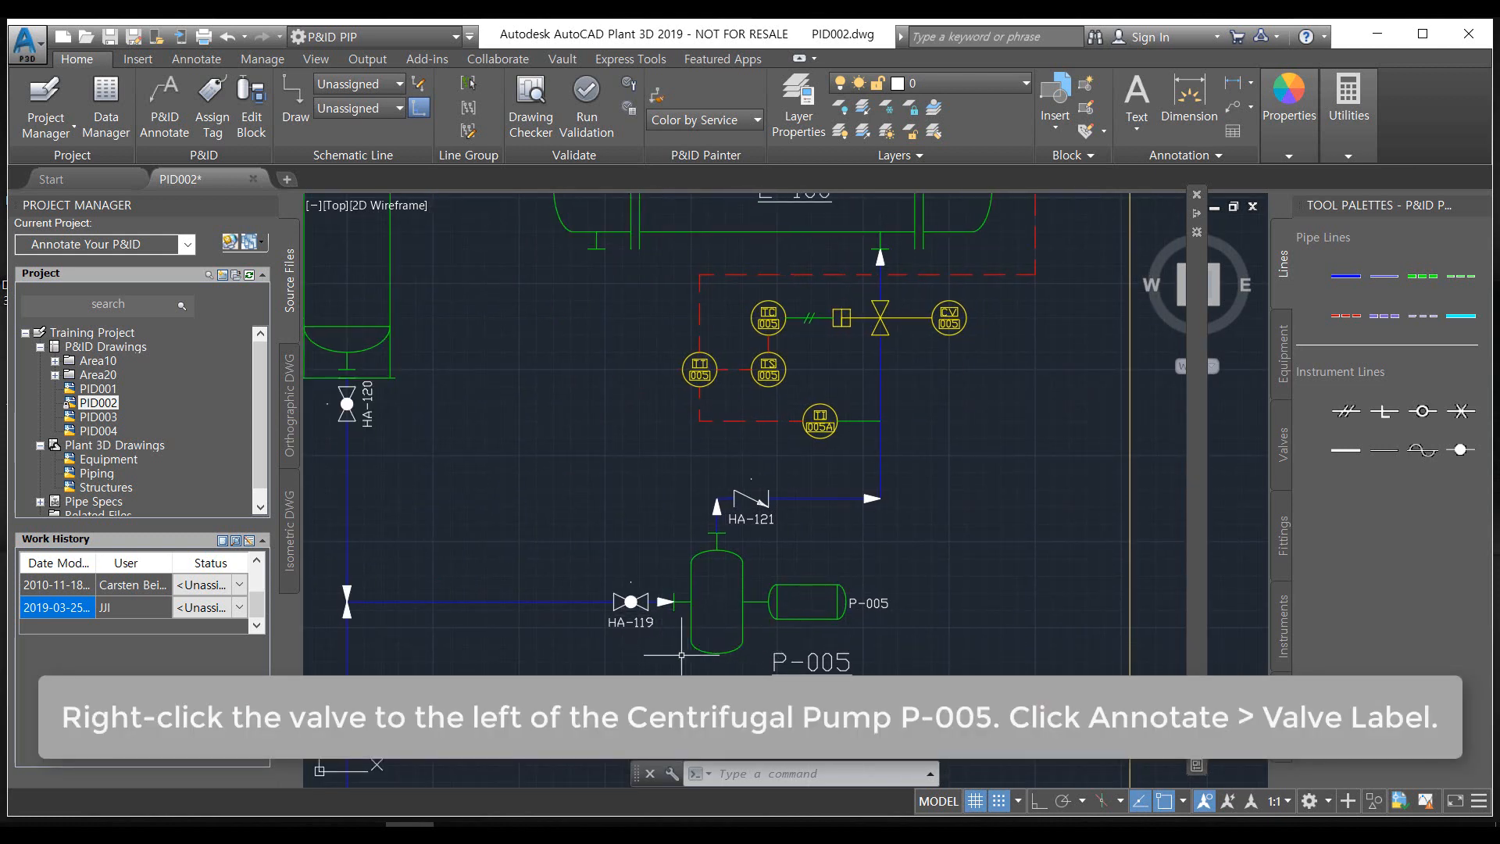
scroll(664, 645, "up", 2)
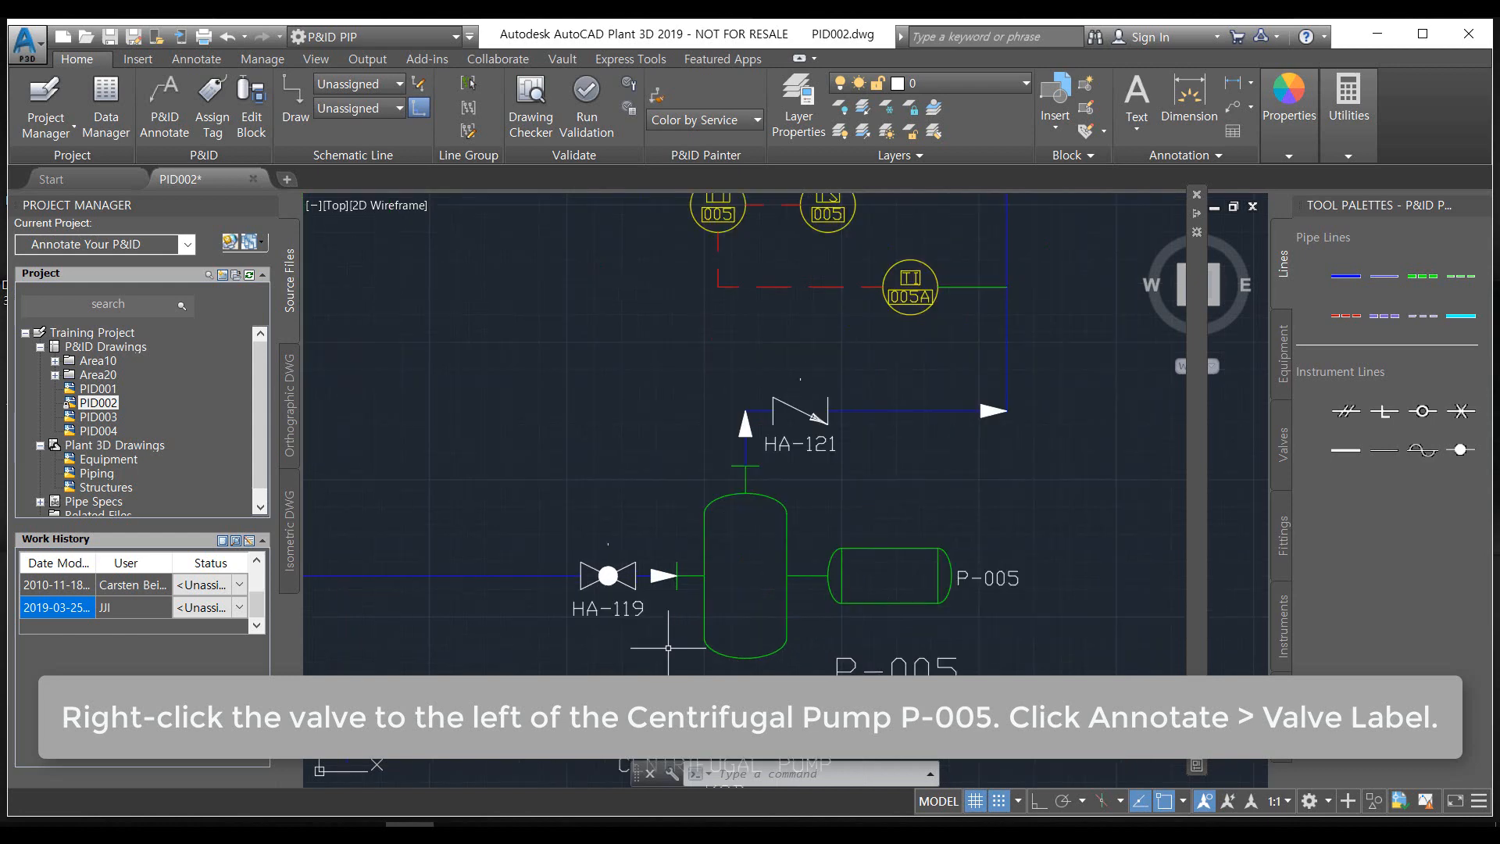
middle_click_drag(684, 508, 692, 509)
scroll(625, 547, "up", 3)
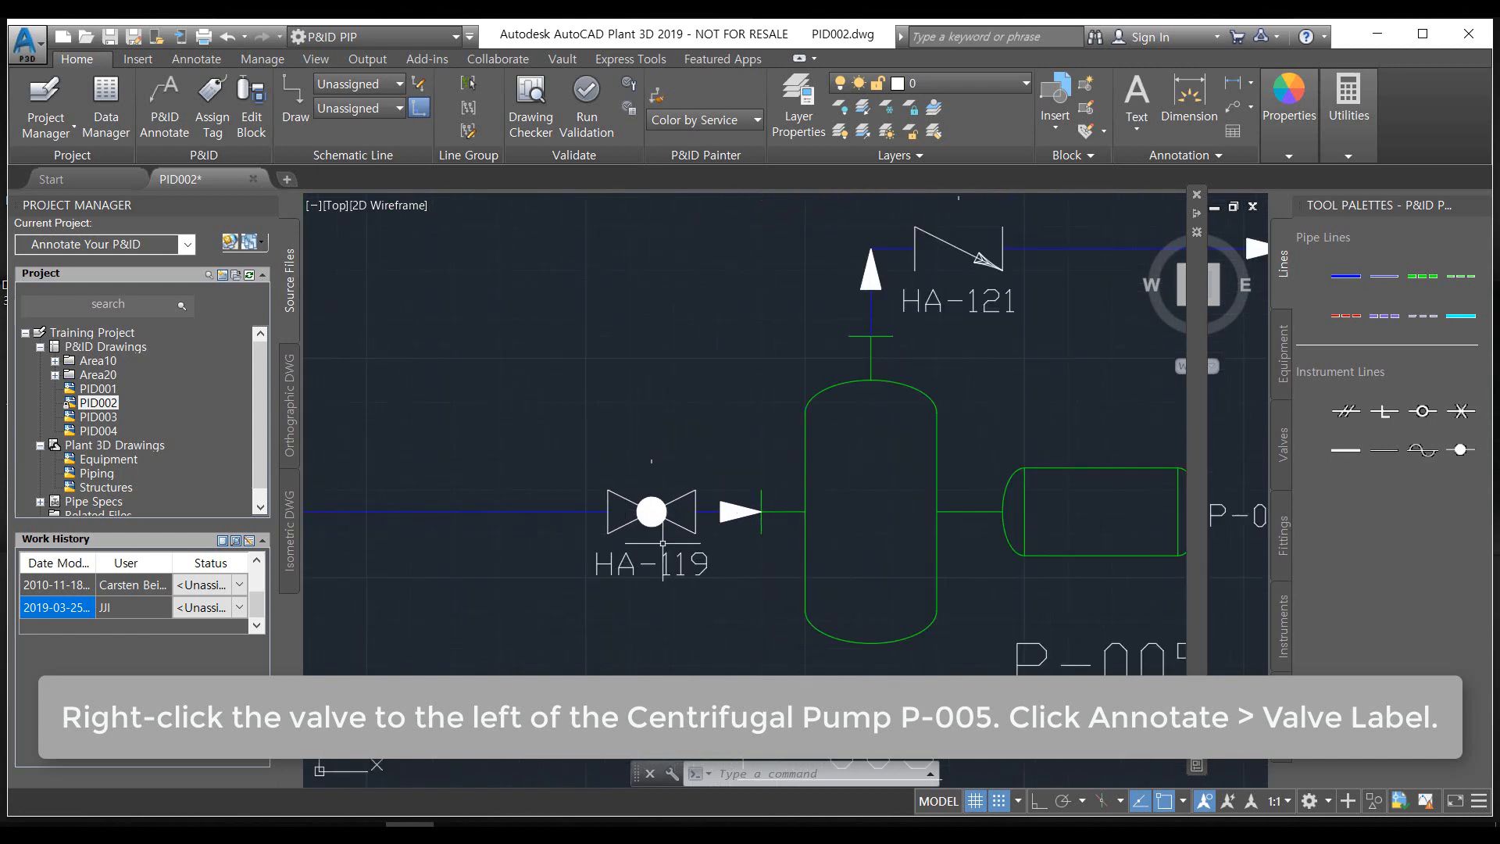
right_click(637, 493)
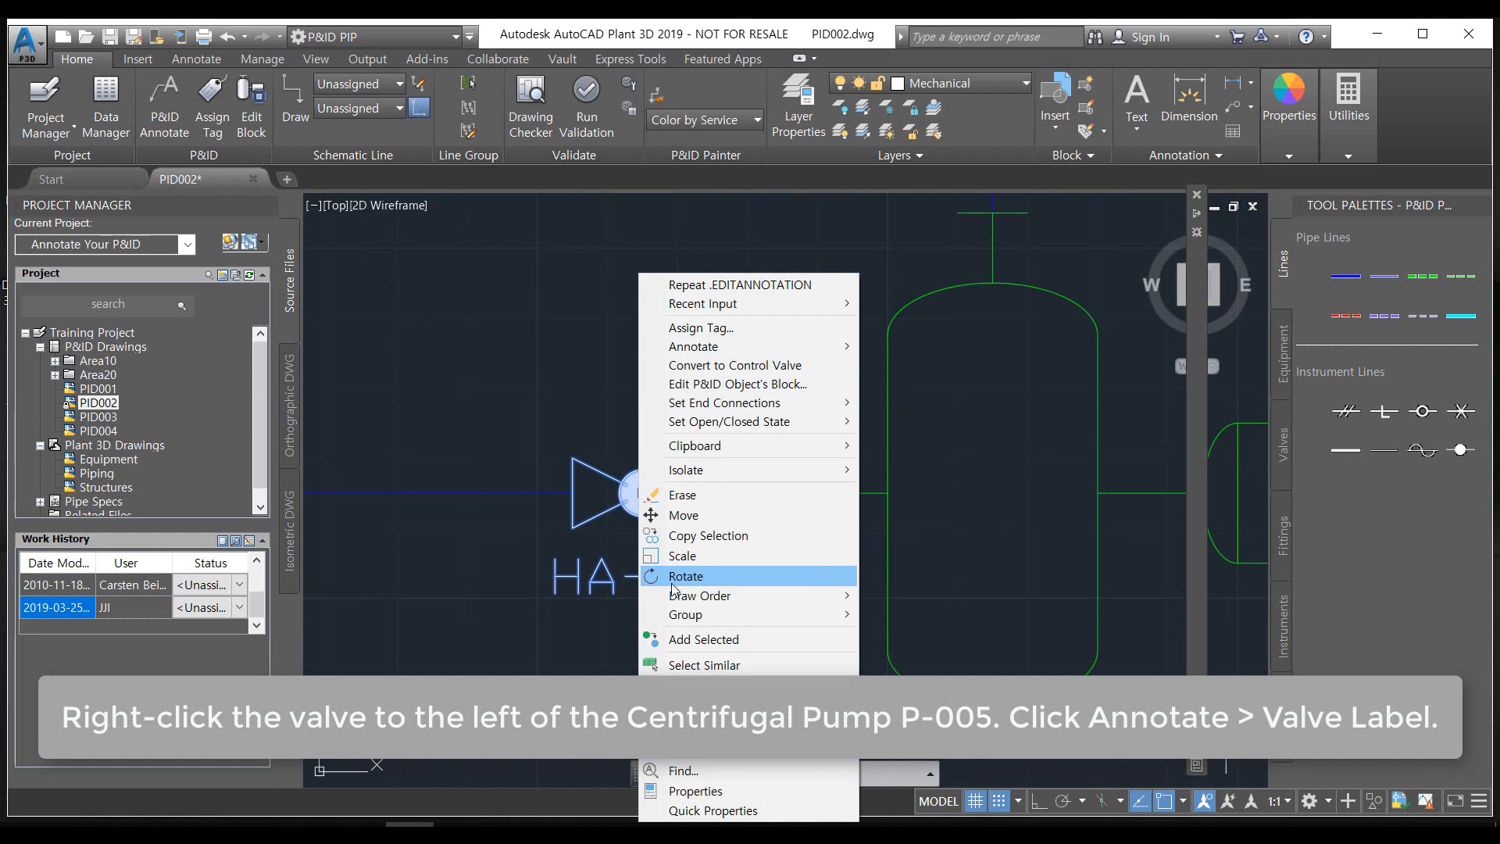
mouse_move(705, 358)
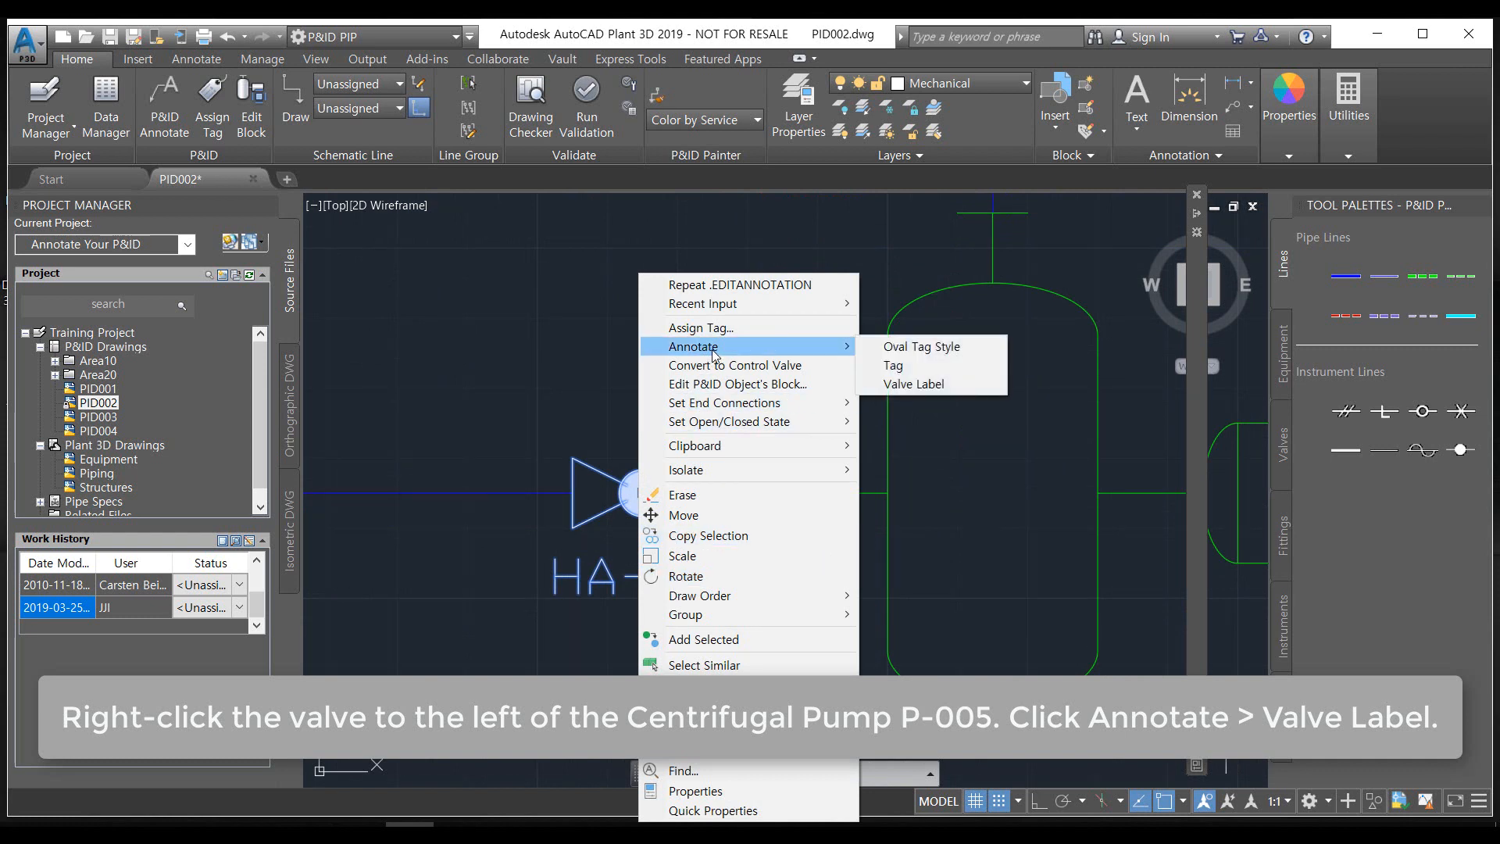
left_click(914, 384)
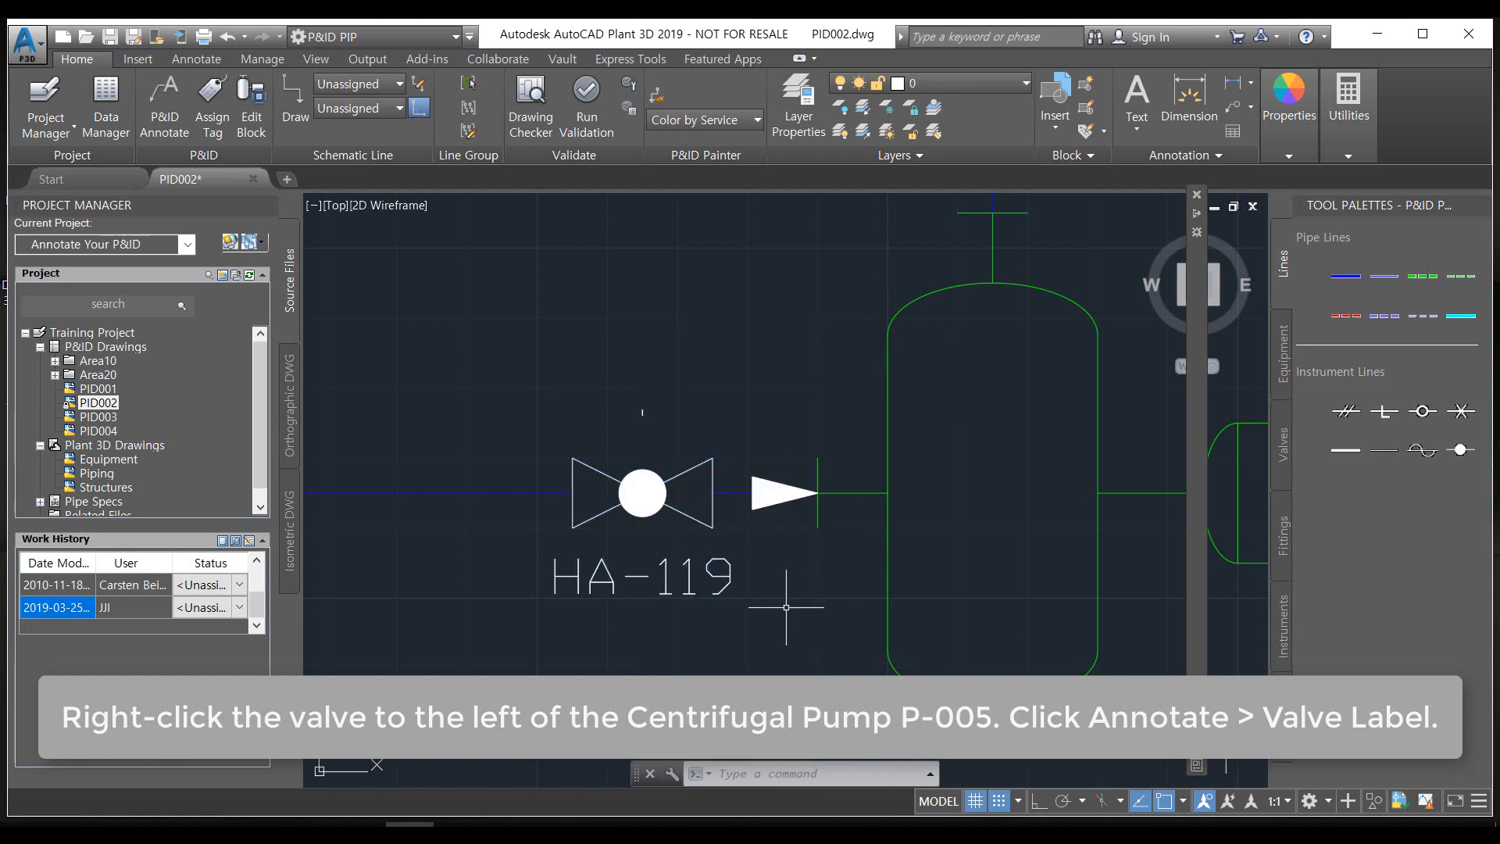
scroll(769, 625, "down", 2)
scroll(680, 613, "up", 1)
scroll(679, 612, "down", 1)
left_click(682, 618)
left_click(592, 623)
Add a Pipeline Tag annotation to the vertical pipeline above tank TK-005, placed at the midpoint of the line segment
middle_click_drag(598, 607, 647, 399)
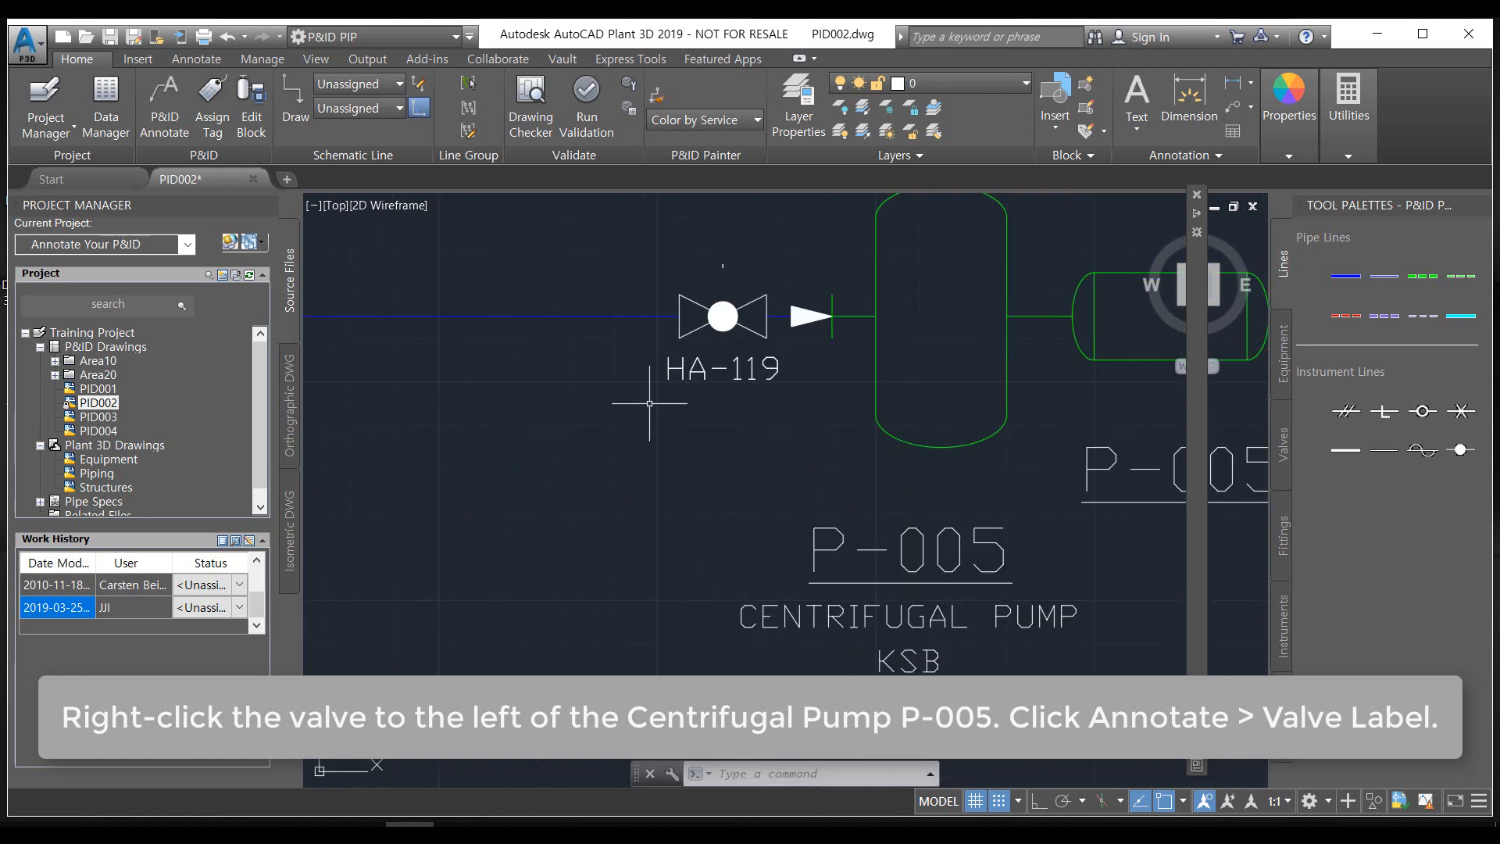
scroll(649, 403, "down", 4)
scroll(804, 429, "up", 4)
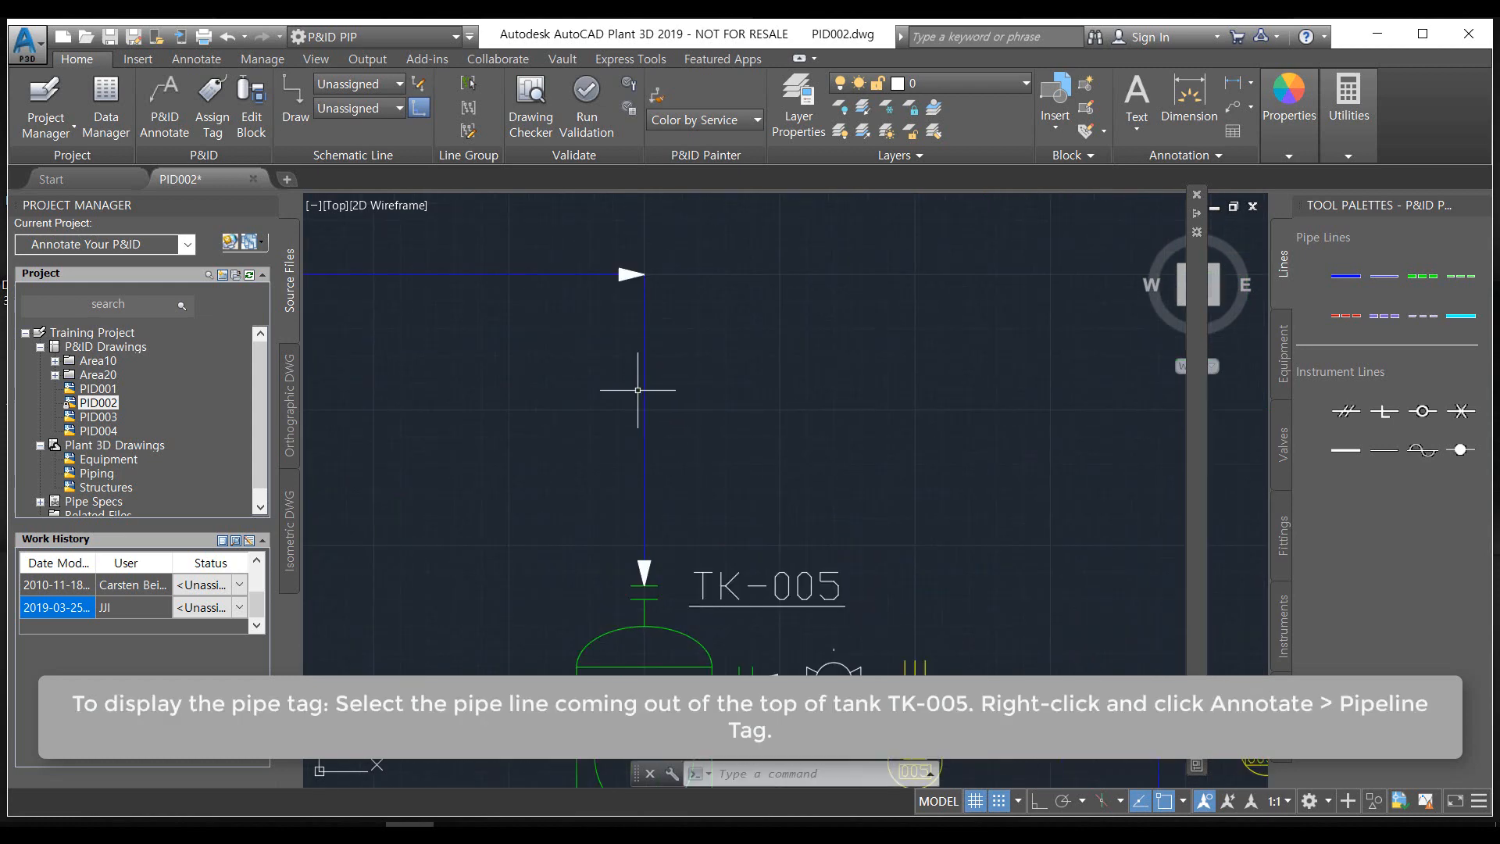
left_click(641, 389)
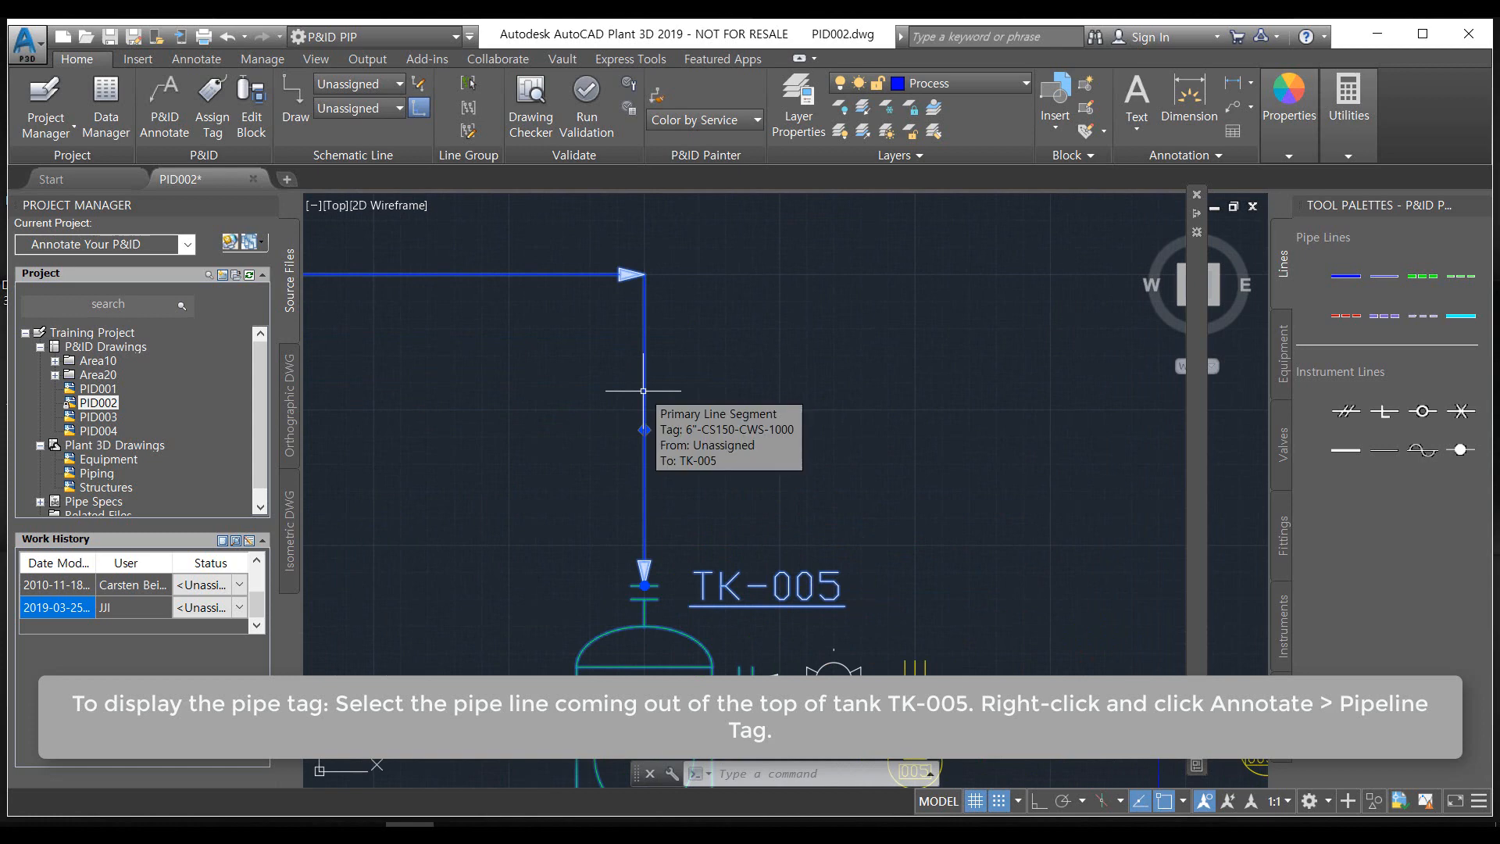
right_click(643, 389)
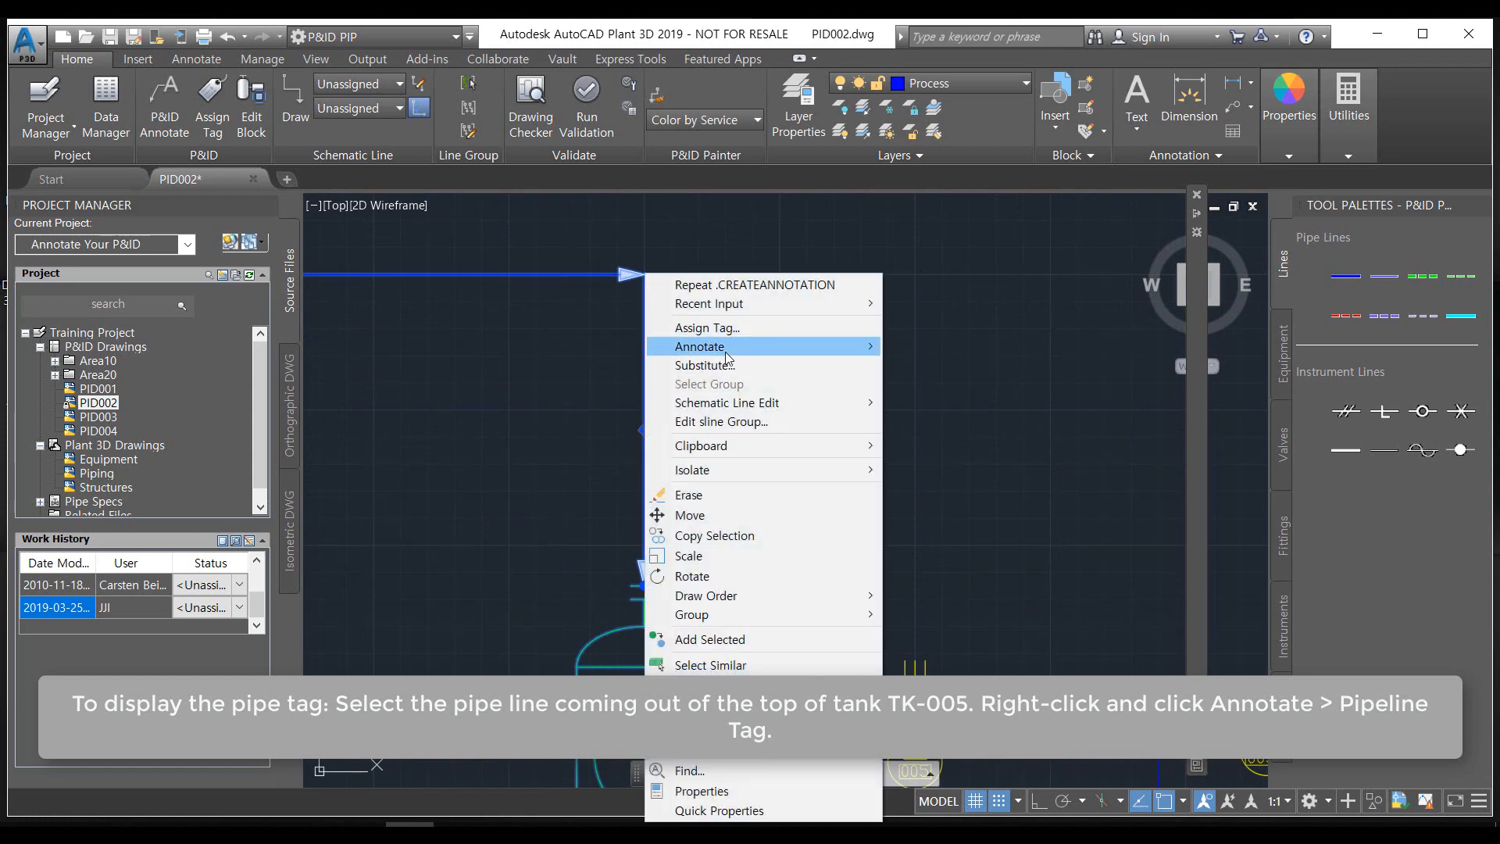
mouse_move(726, 355)
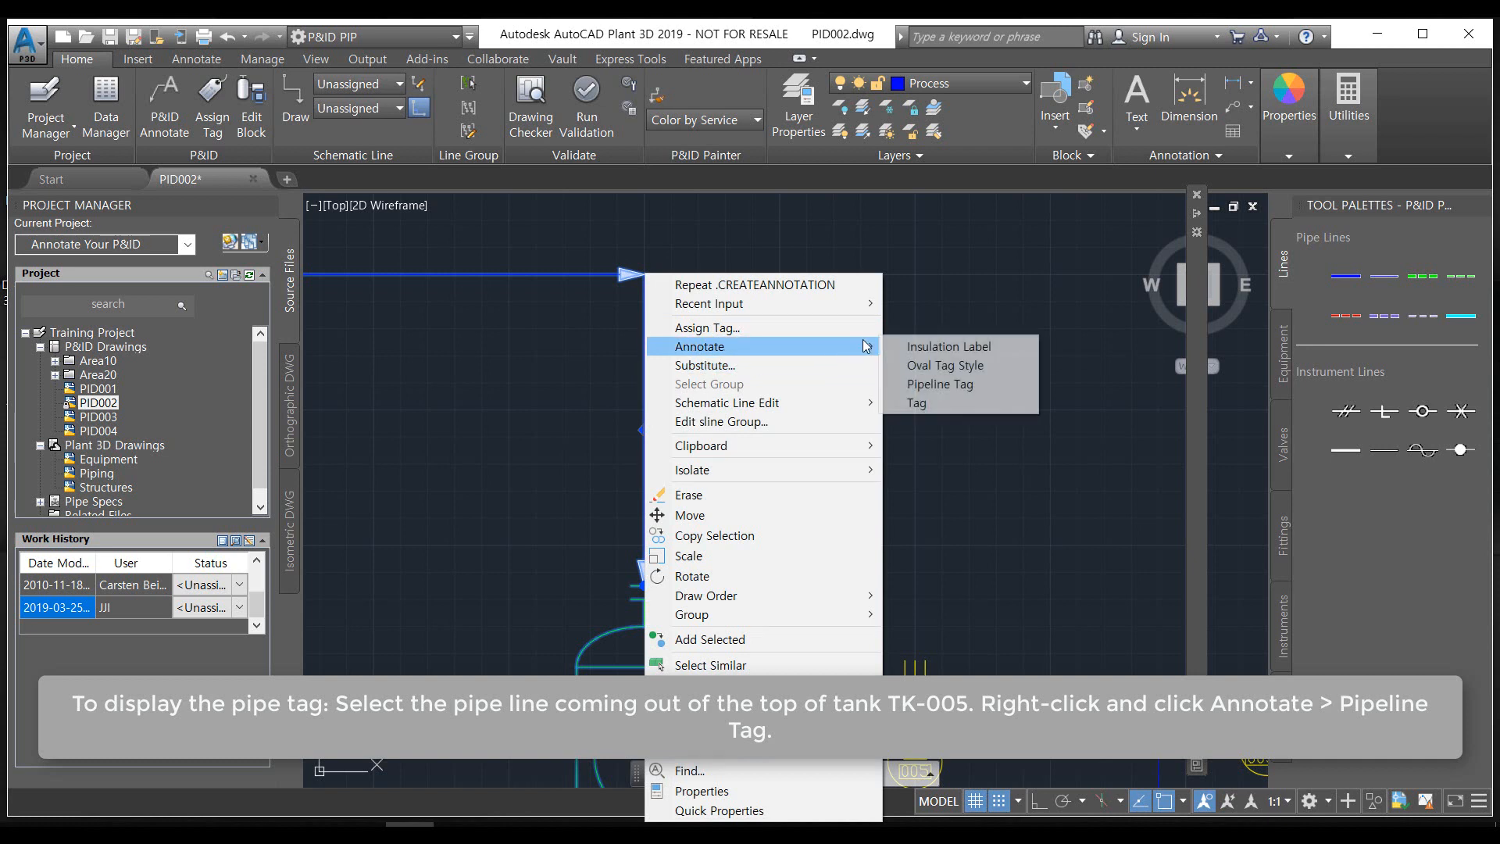
left_click(947, 385)
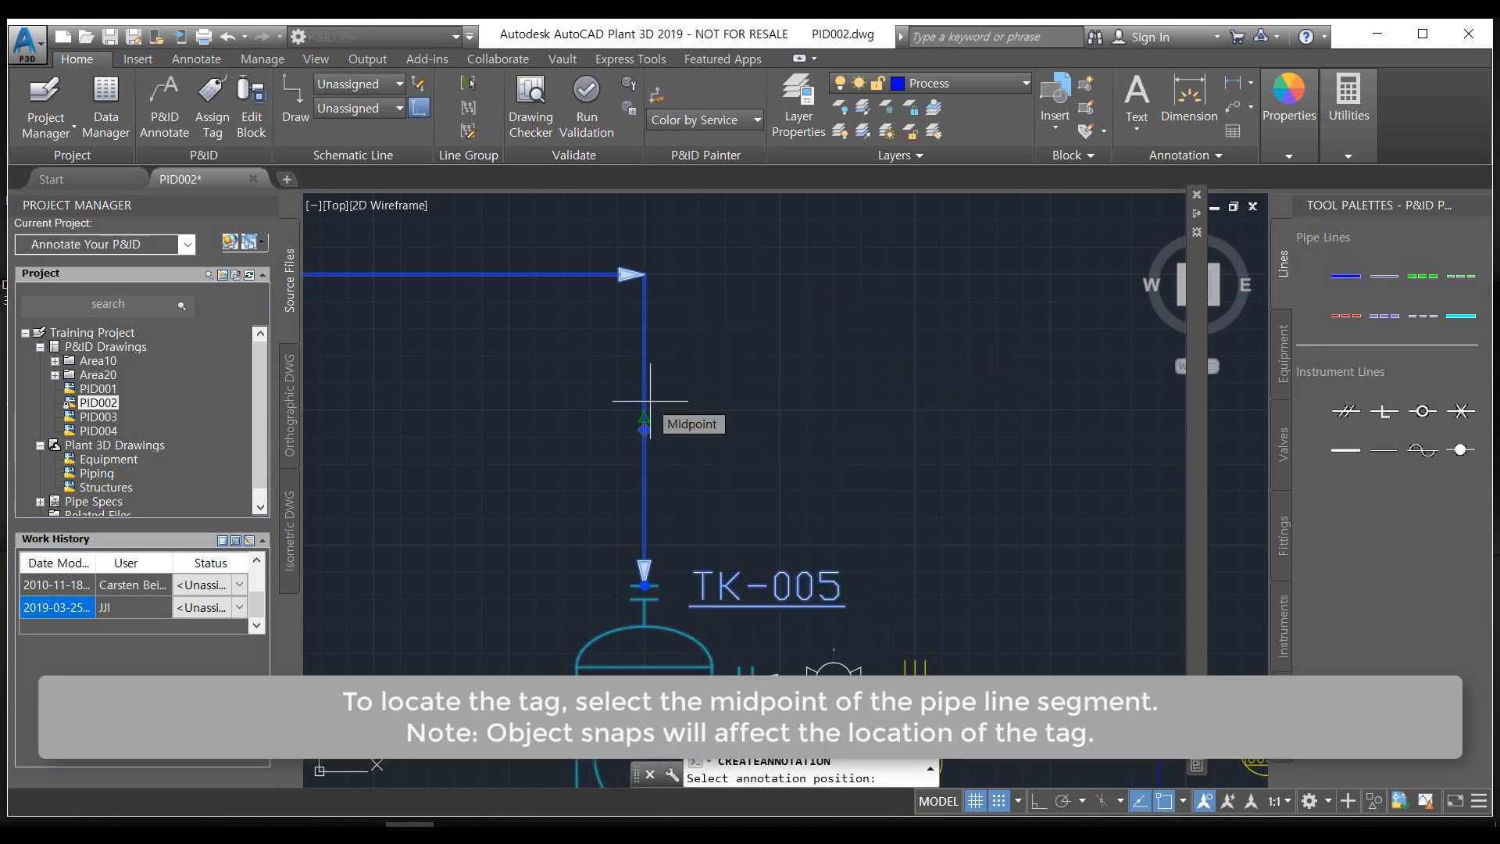
left_click(649, 402)
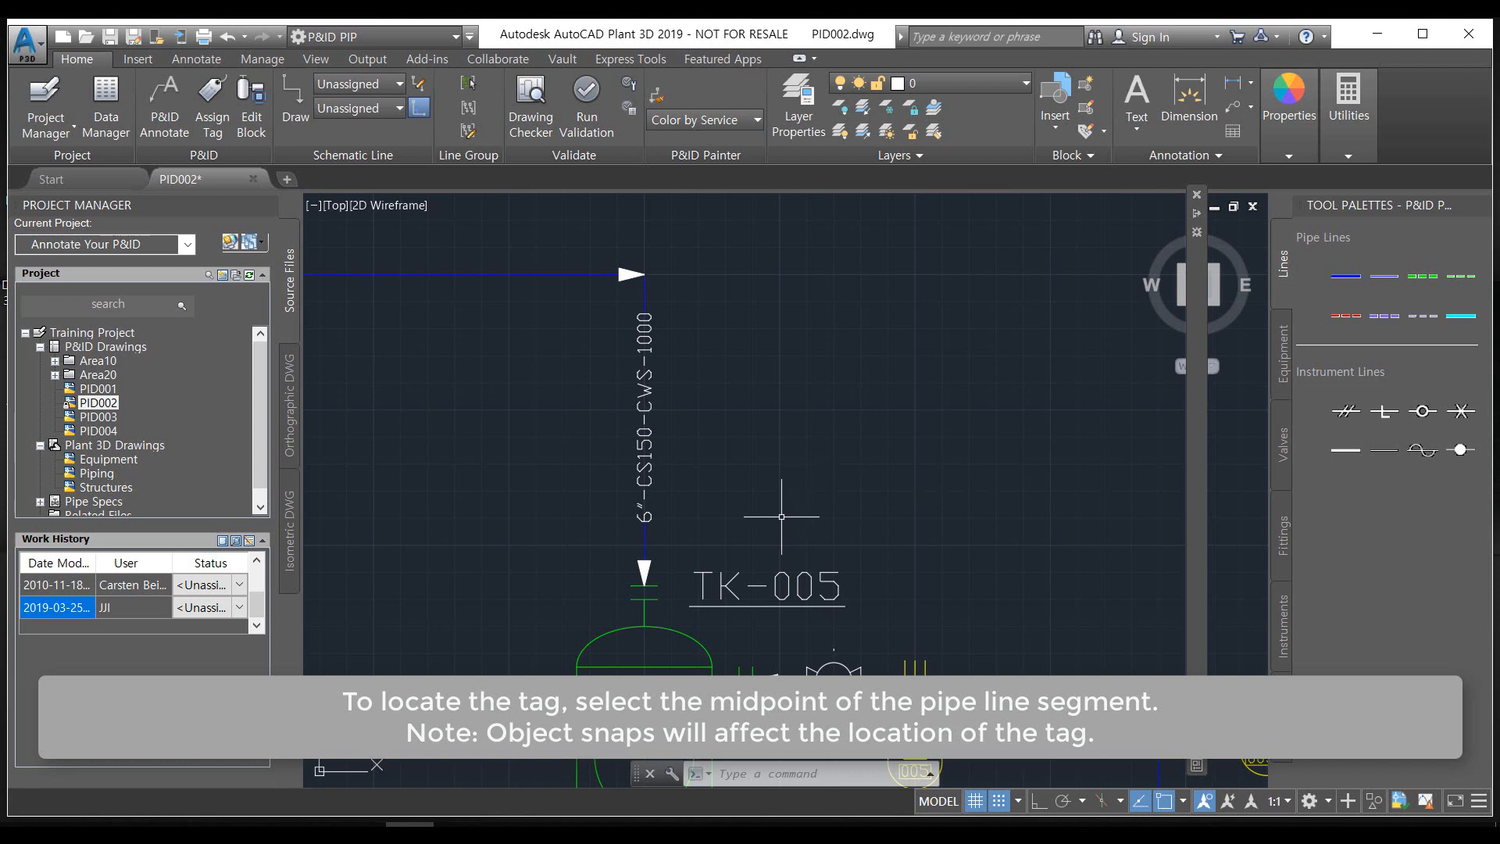
Move the 6"-CS150-CWS-1000 tag off the vertical pipeline above tank TK-005 to just left of the line
left_click(650, 417)
left_click(634, 441)
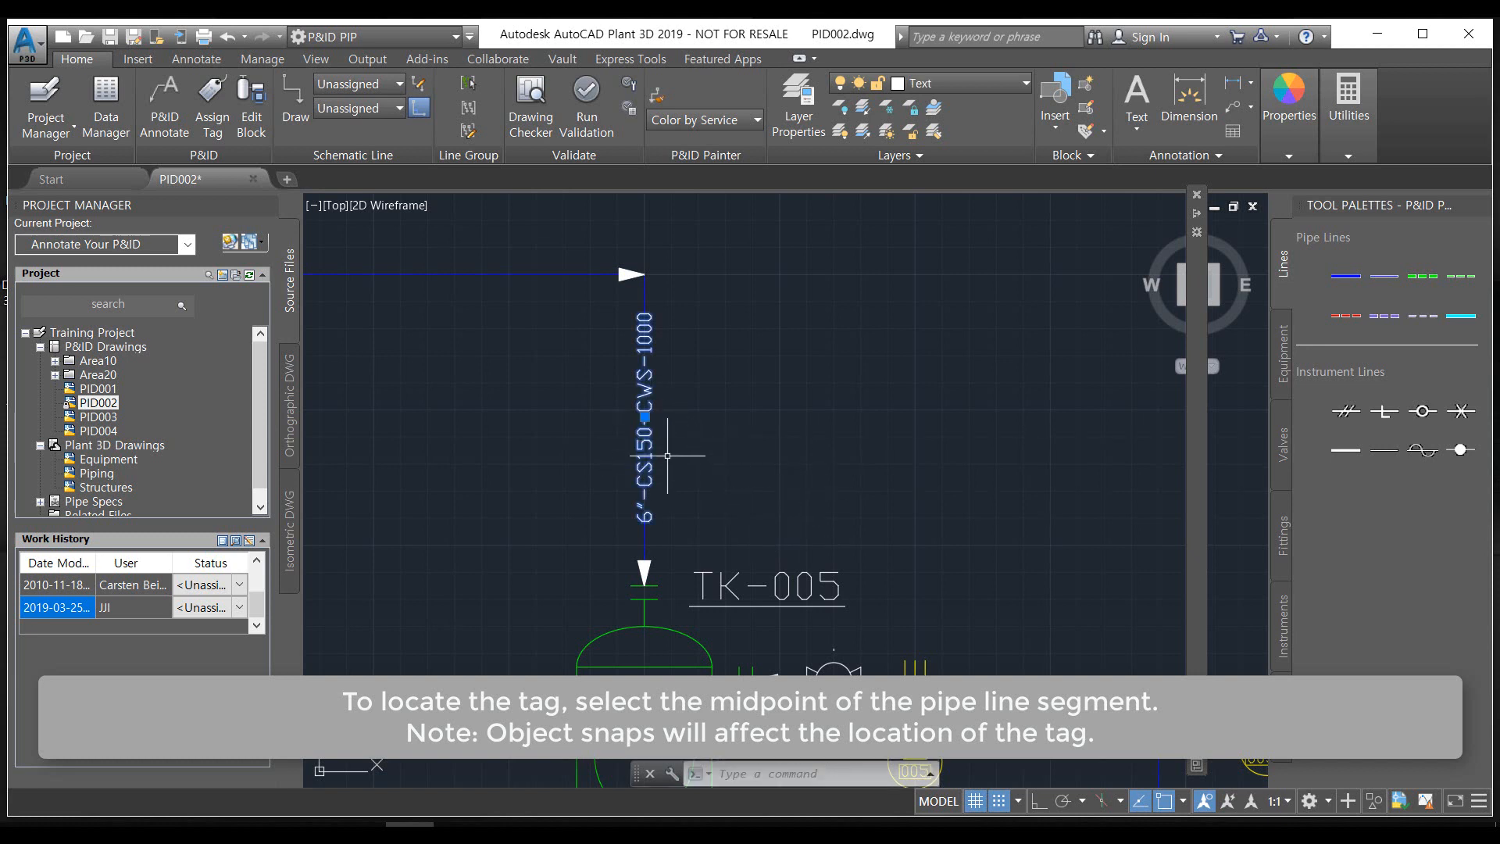
left_click(645, 417)
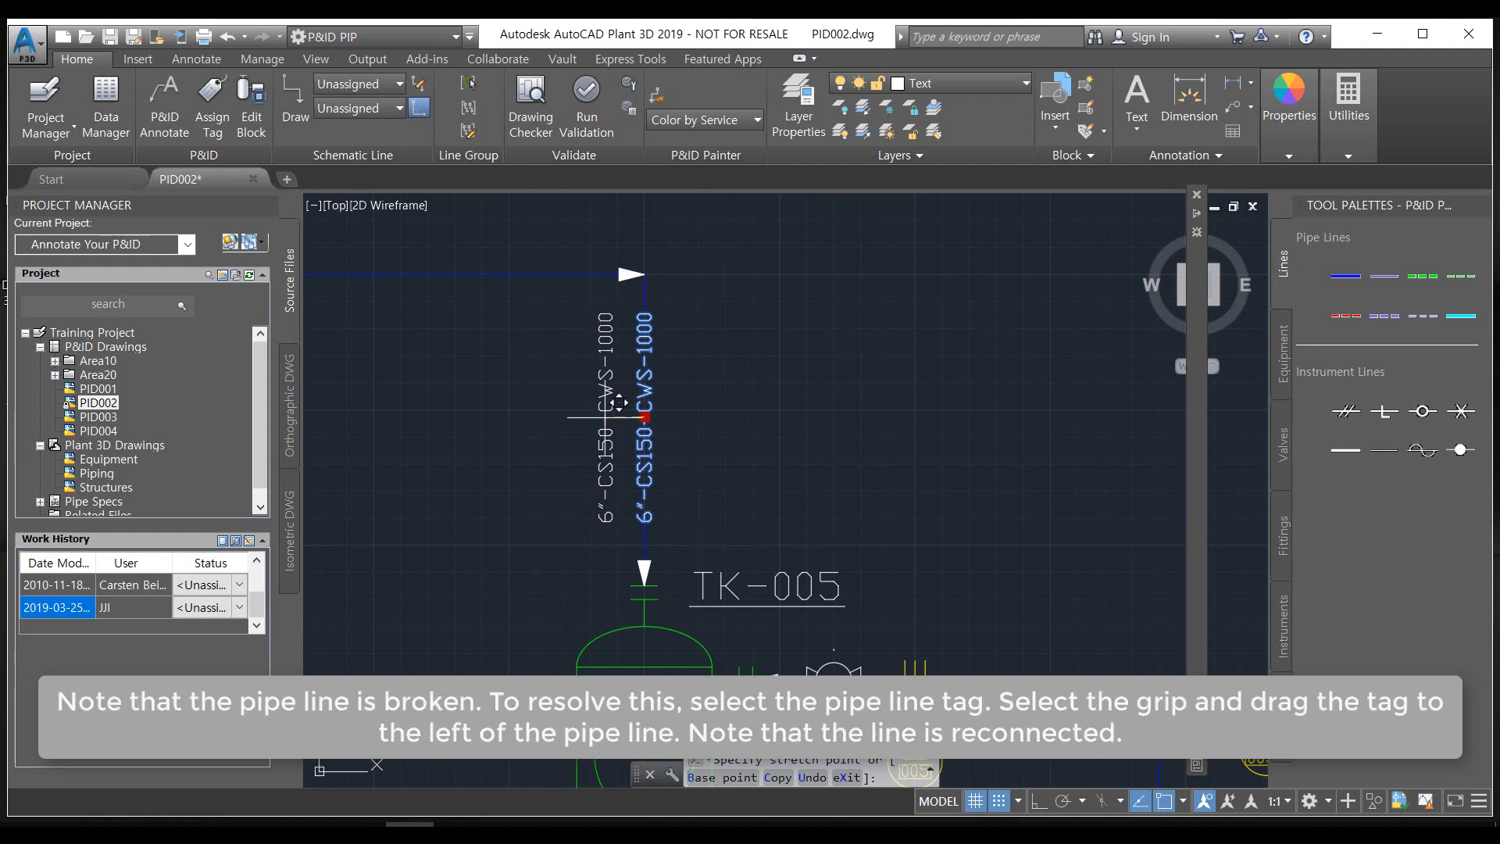
left_click(606, 416)
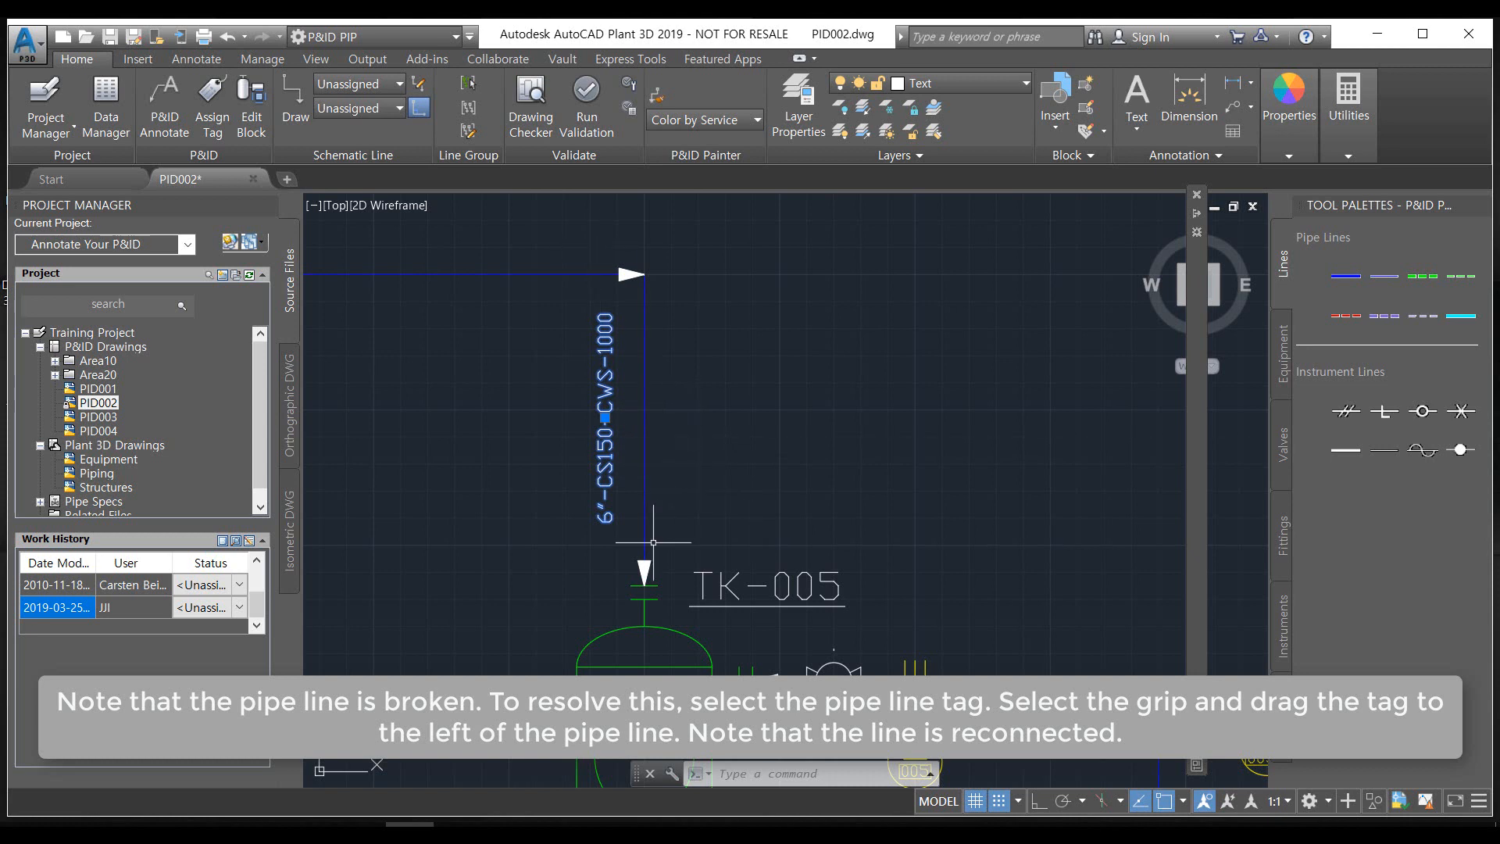
scroll(889, 561, "down", 2)
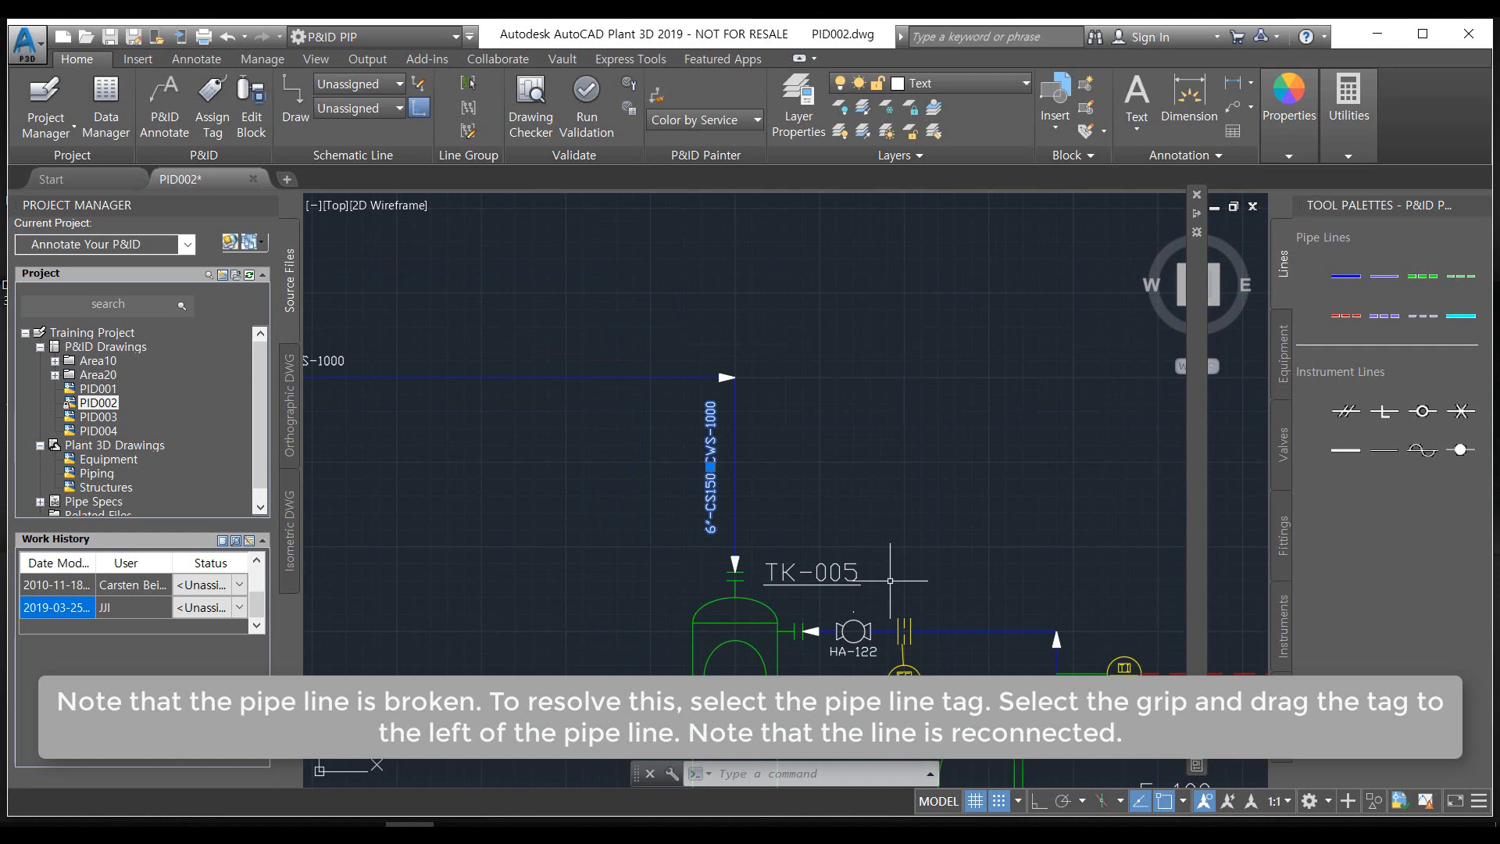